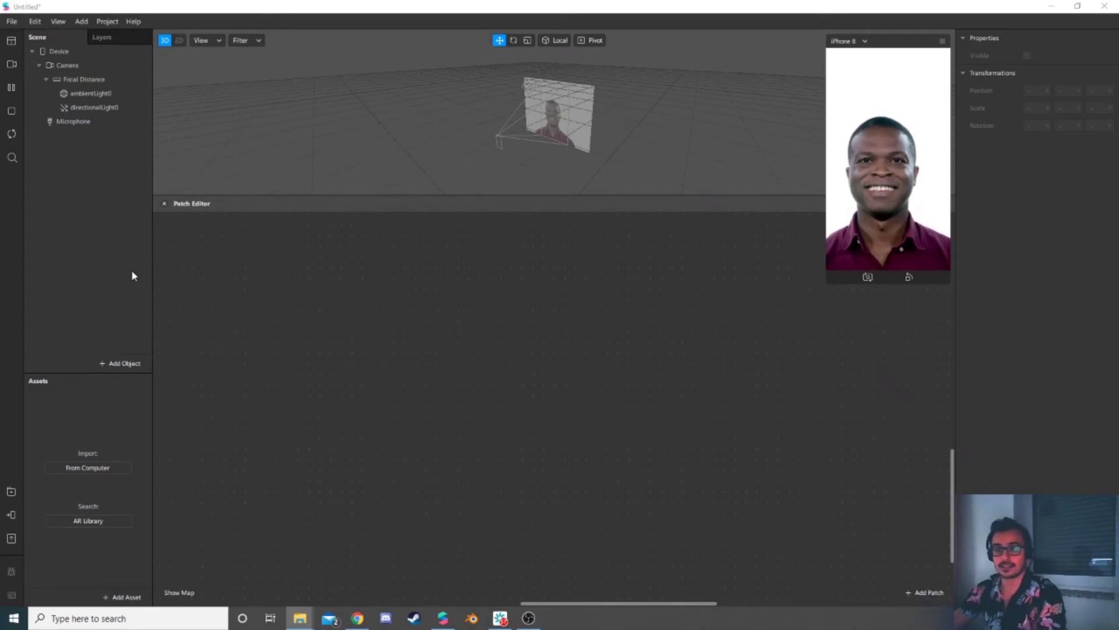
Step: Add a plane object to the scene under Focal Distance
left_click(130, 356)
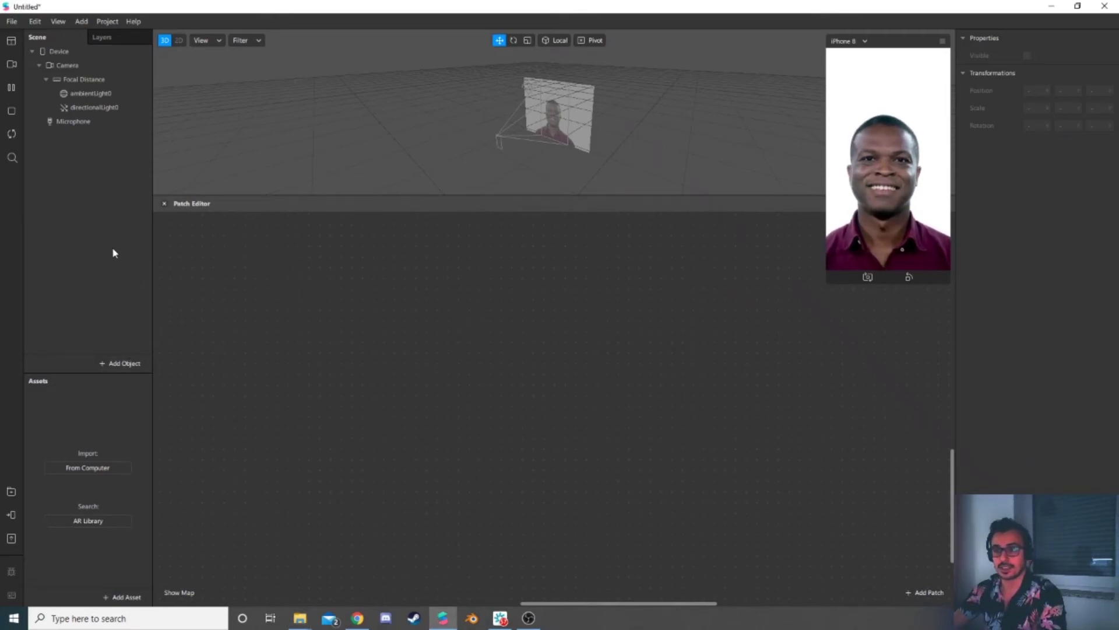
left_click(124, 361)
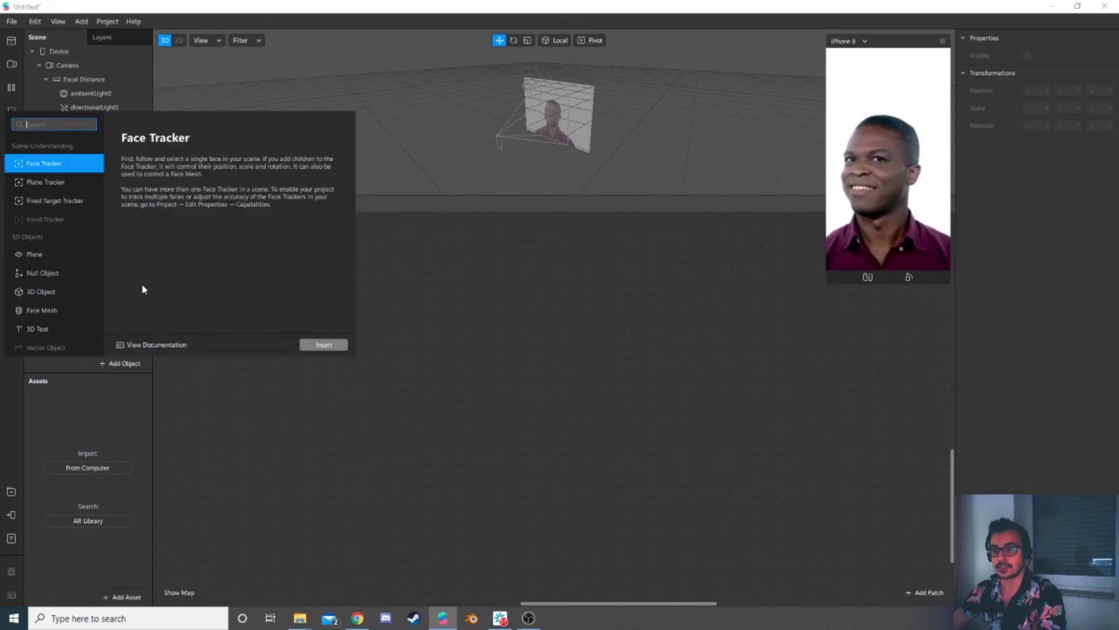
left_click(55, 260)
left_click(322, 345)
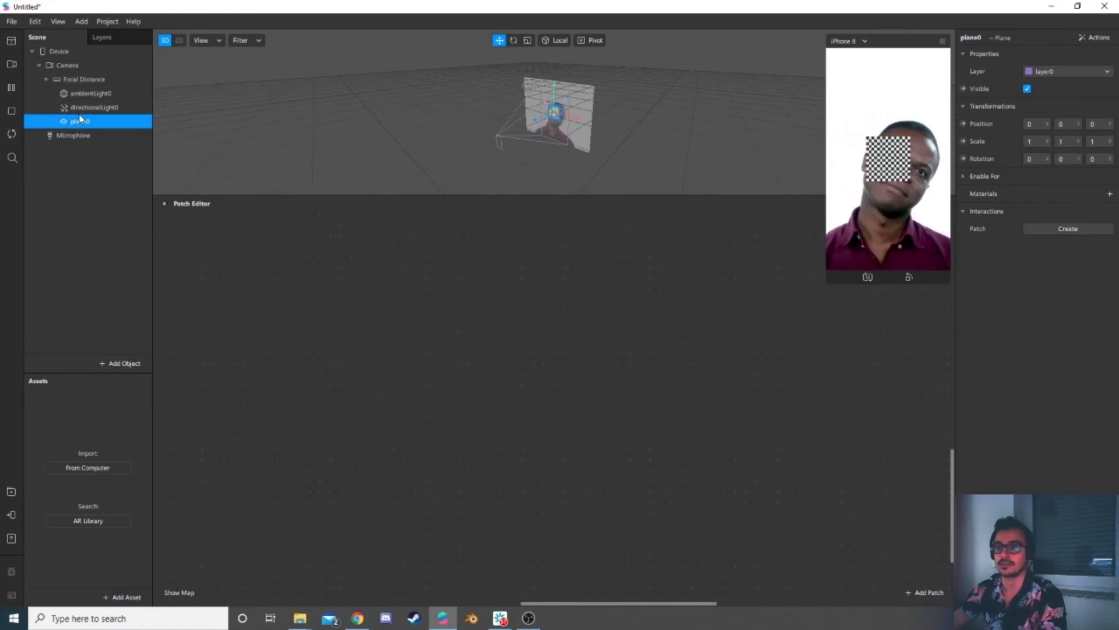
scroll(574, 116, "up", 2)
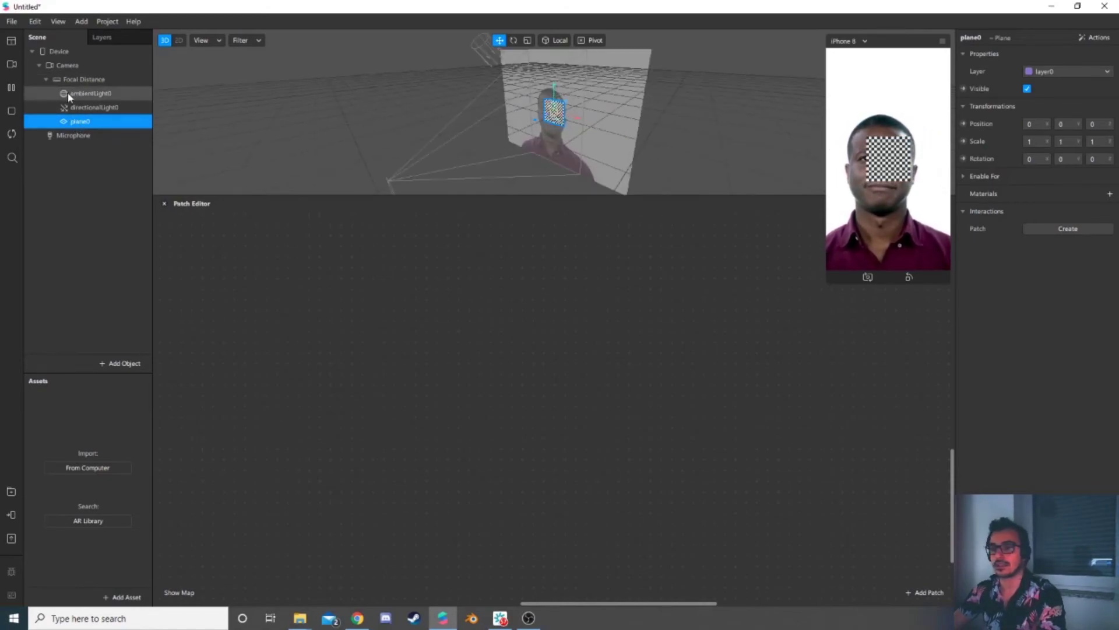
Step: Duplicate the plane repeatedly until the scene holds 30 planes, plane0 through plane29
key("ctrl+d")
key("ctrl+d")
key("ctrl+d")
key("ctrl+d")
key("ctrl+d")
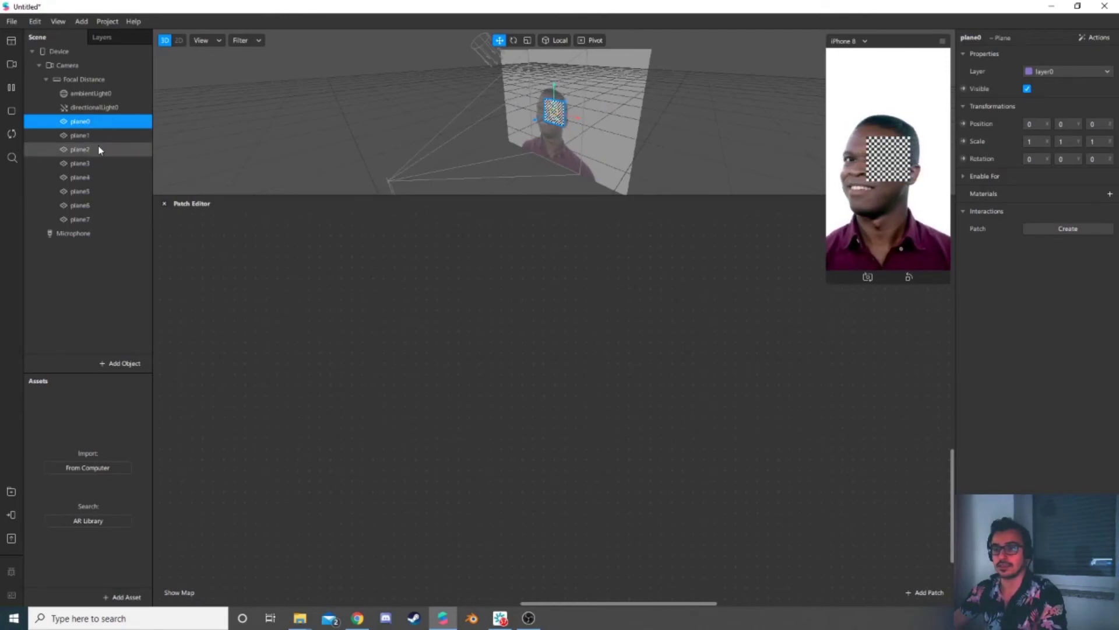
key("ctrl+d")
key("ctrl+d")
key("ctrl+d")
key("ctrl+d")
key("ctrl+d")
key("ctrl+d")
key("ctrl+d")
key("ctrl+d")
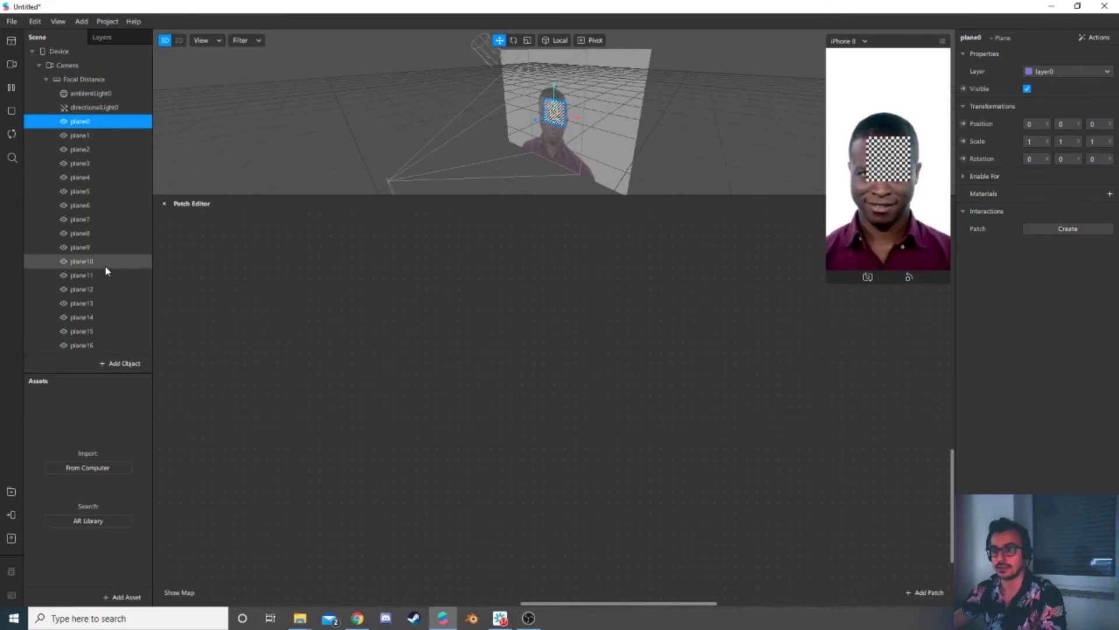
scroll(106, 271, "down", 2)
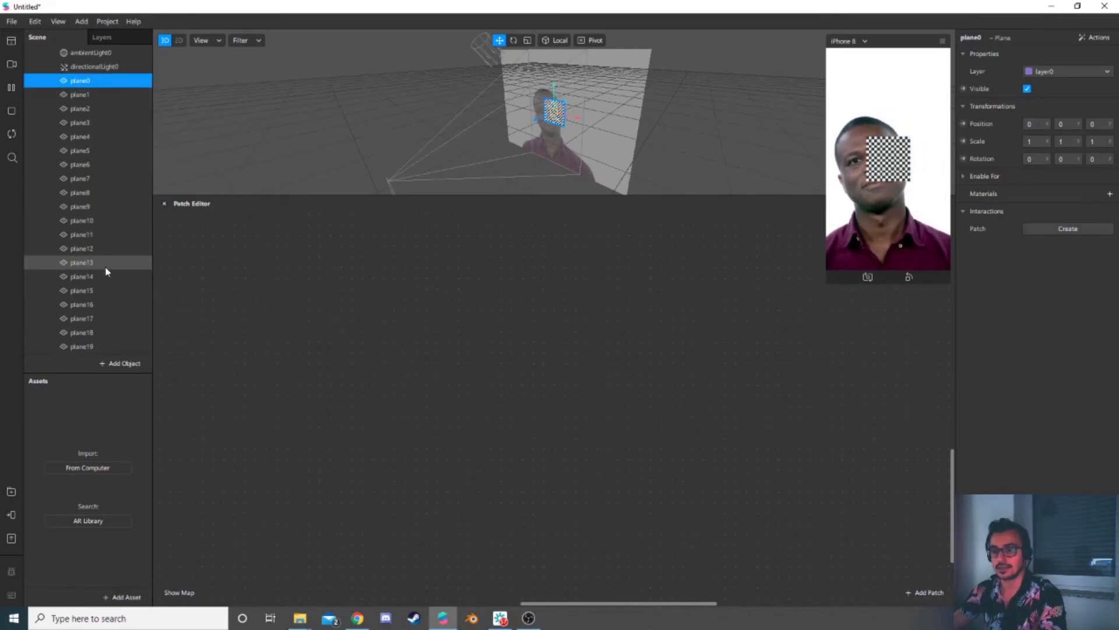
scroll(107, 271, "down", 5)
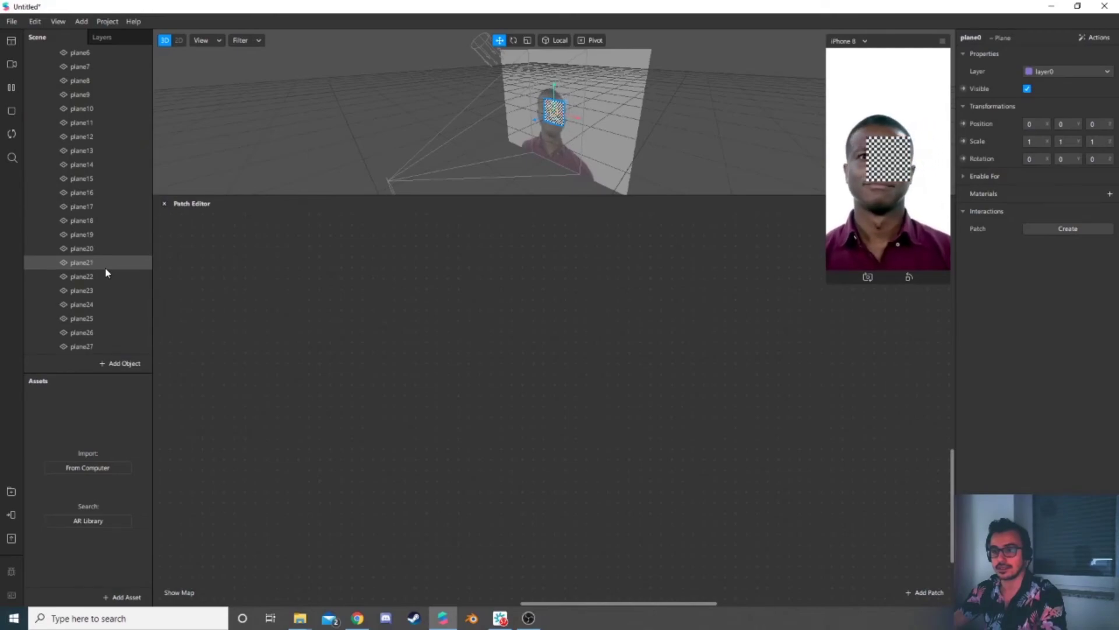
scroll(106, 271, "down", 2)
Step: Select all planes from plane0 to plane29 and create patches for their Scale property
left_click(107, 330)
scroll(93, 218, "up", 7)
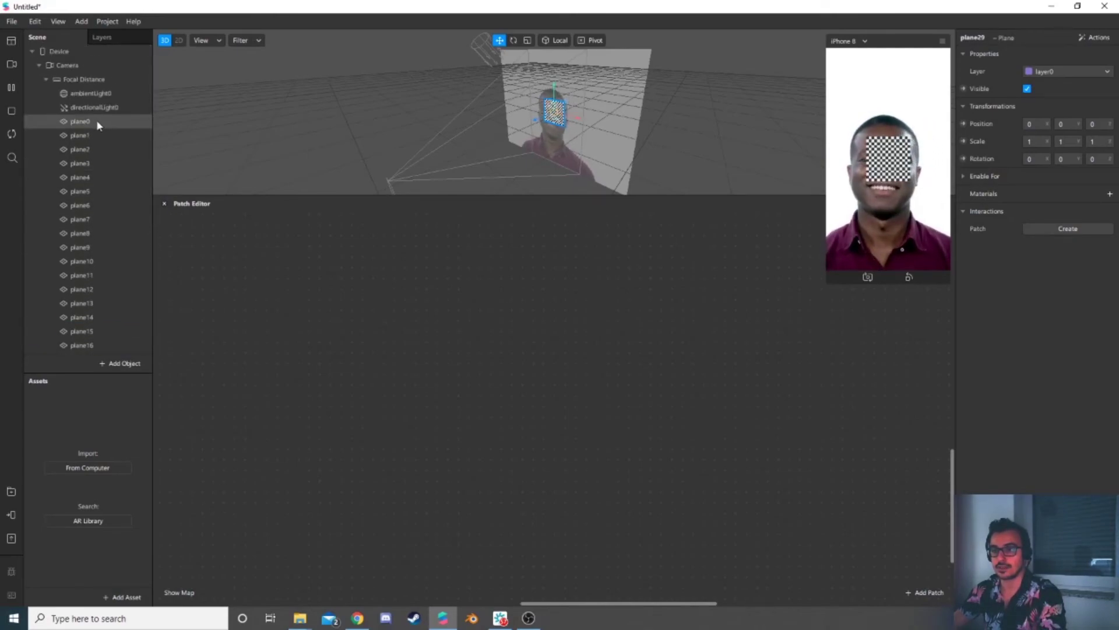
left_click(96, 120, "shift")
scroll(115, 167, "down", 2)
scroll(115, 168, "up", 2)
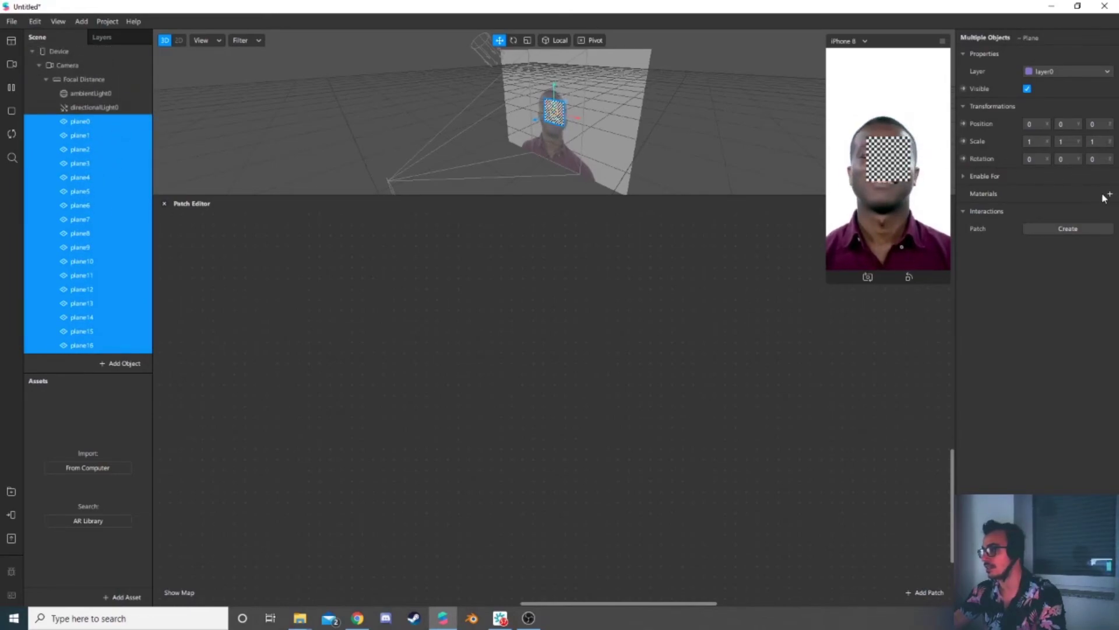
left_click(964, 141)
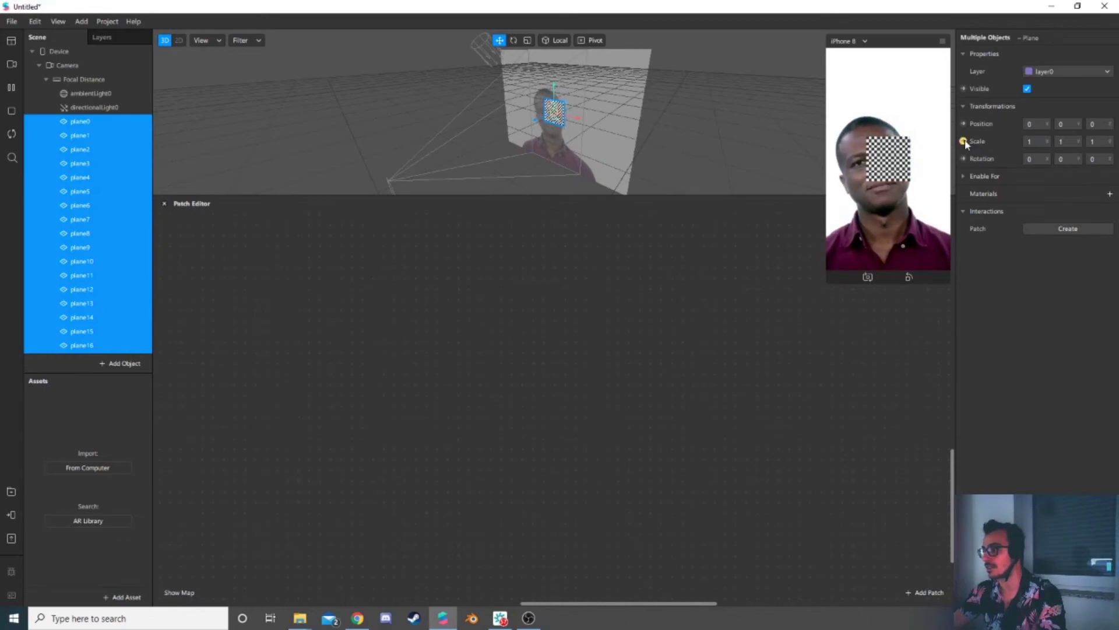
Step: Arrange the scale patches of plane21 through plane29 in a vertical column in the Patch Editor
scroll(762, 420, "up", 2)
scroll(771, 412, "down", 2, "ctrl")
scroll(787, 469, "up", 3)
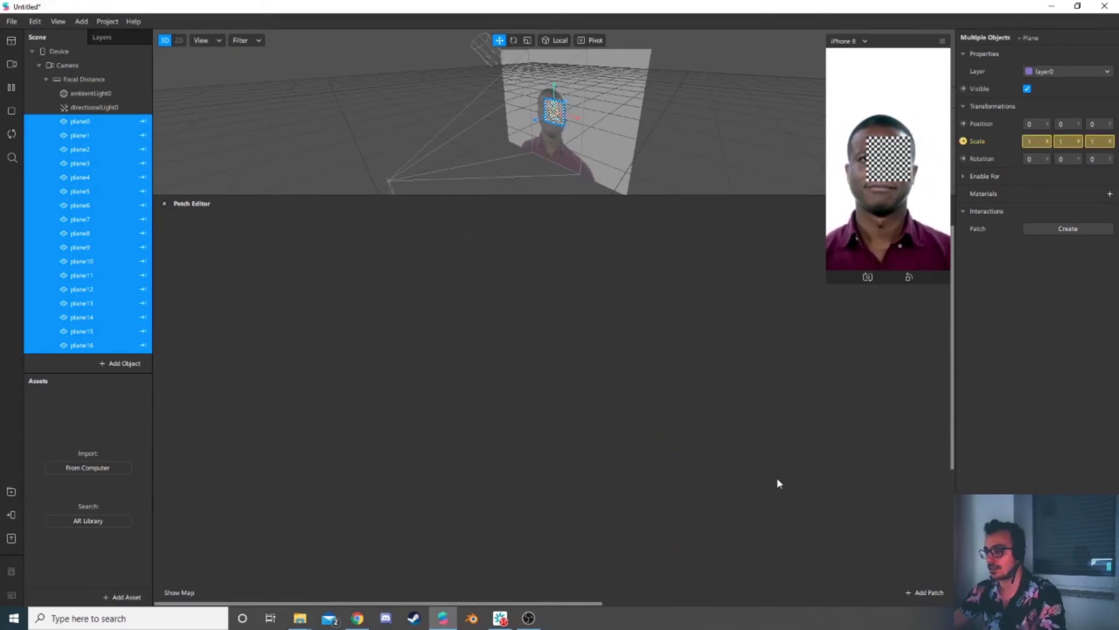
scroll(769, 443, "down", 3)
scroll(775, 490, "up", 2, "ctrl")
scroll(720, 488, "up", 1, "ctrl")
left_click_drag(632, 509, 776, 319)
key("ctrl+v")
scroll(745, 378, "up", 1)
key("ctrl+v")
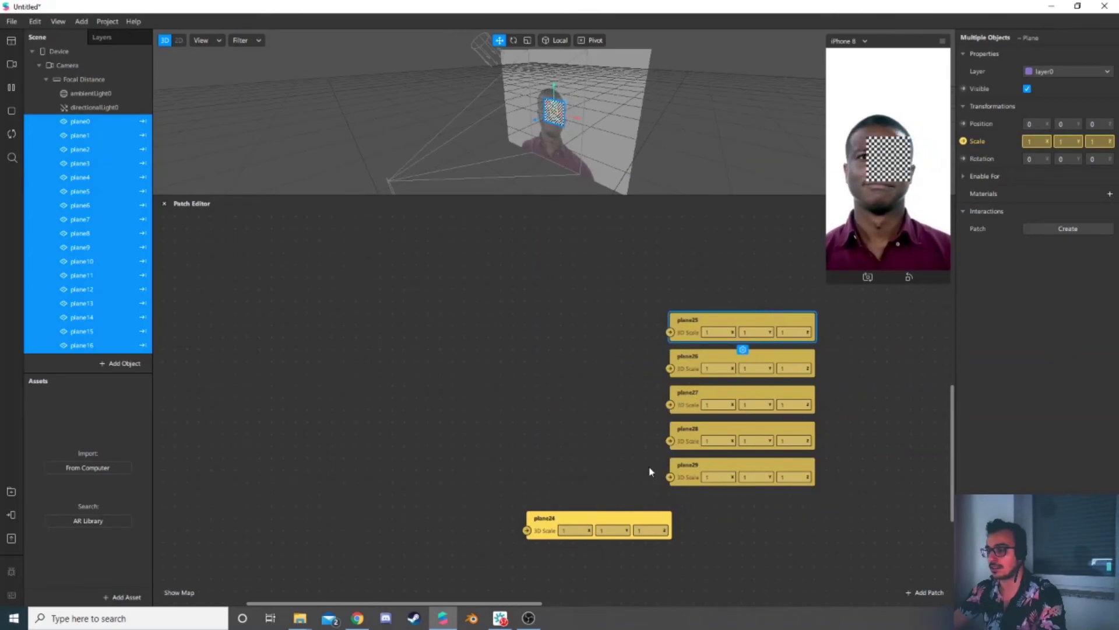
key("ctrl+v")
left_click_drag(609, 522, 746, 282)
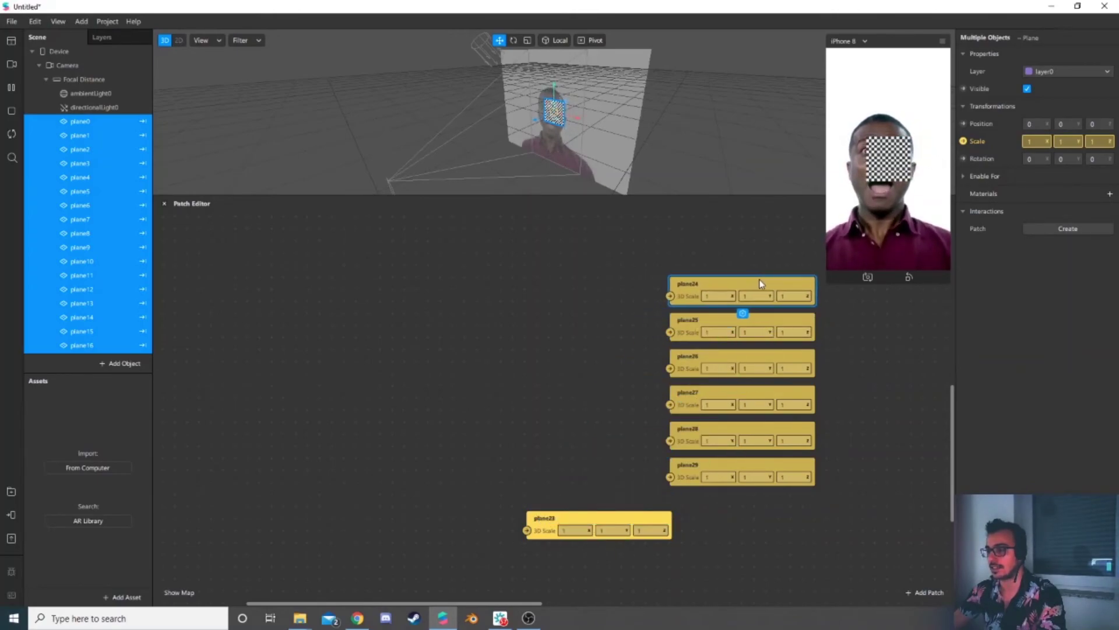
scroll(631, 506, "up", 5)
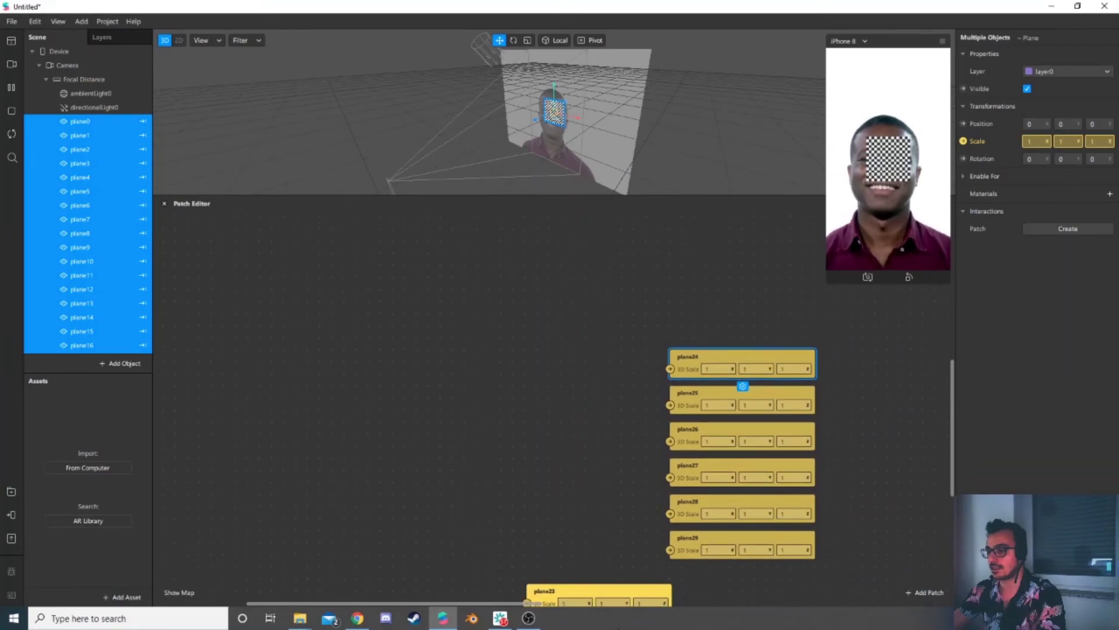
left_click_drag(619, 595, 771, 313)
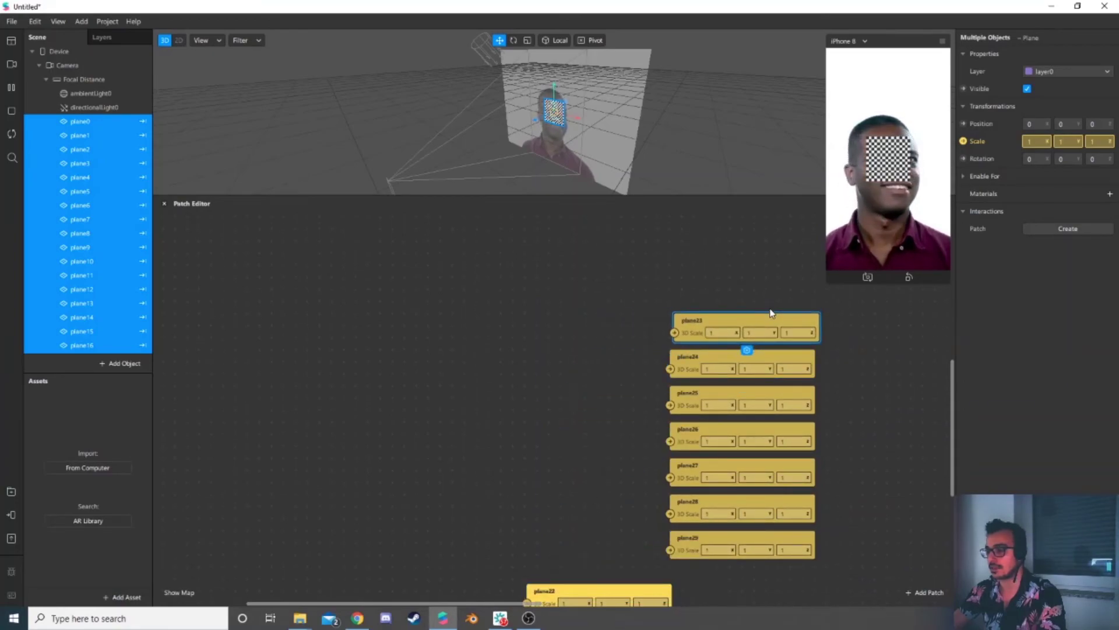
left_click_drag(587, 593, 726, 286)
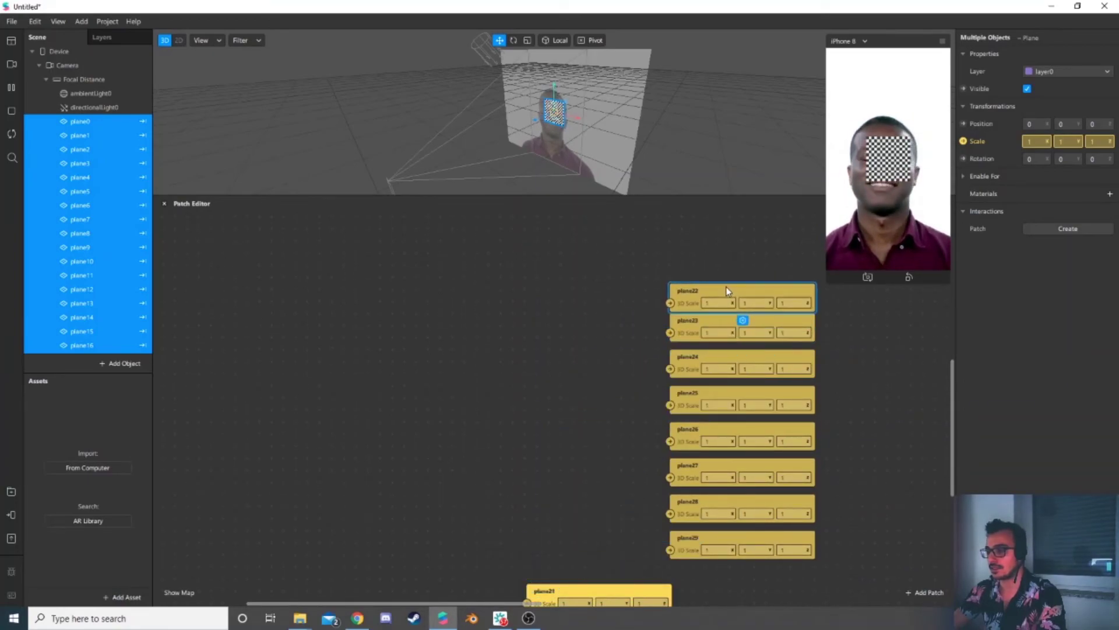
left_click_drag(607, 589, 753, 241)
Step: Stack the scale patches of plane12 through plane20 in a second column beside the first one
left_click_drag(599, 592, 537, 541)
left_click_drag(599, 593, 531, 502)
left_click_drag(619, 591, 557, 464)
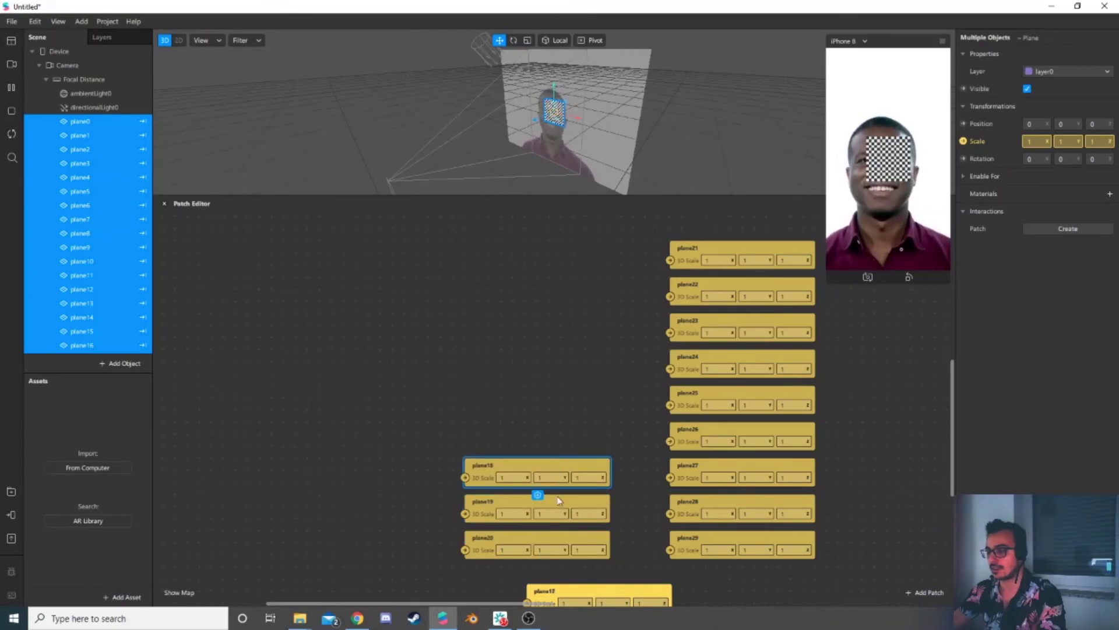
left_click_drag(598, 593, 534, 416)
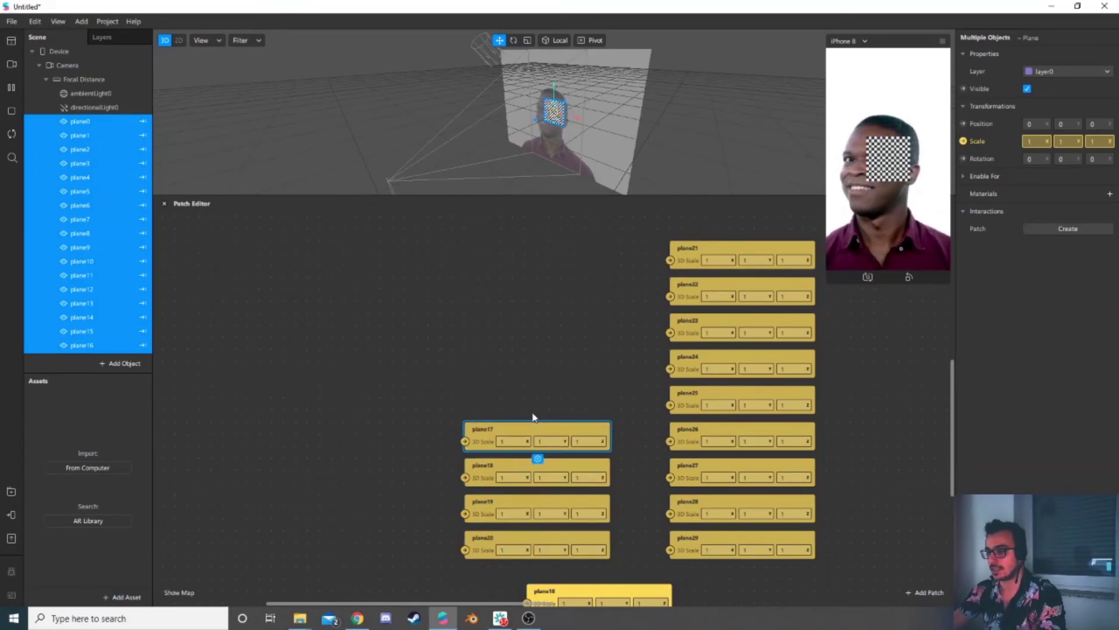
left_click_drag(602, 584, 540, 385)
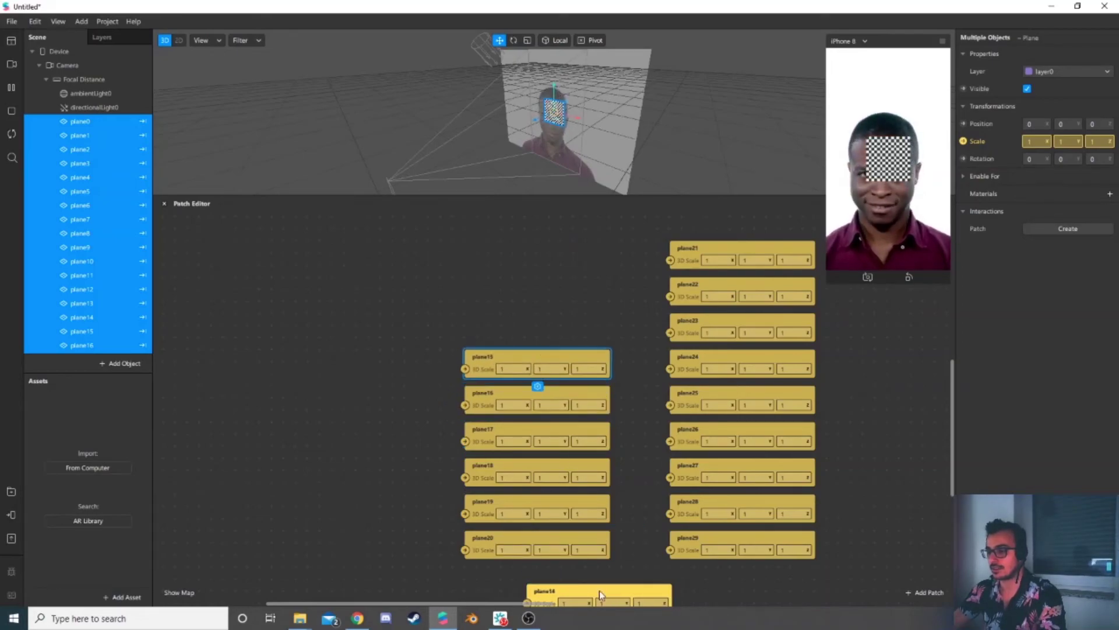
left_click_drag(599, 590, 537, 320)
left_click_drag(606, 590, 545, 285)
left_click_drag(606, 589, 547, 243)
Step: Stack the scale patches of plane3 through plane11 in a third column
left_click_drag(620, 594, 365, 543)
left_click_drag(571, 593, 304, 363)
left_click_drag(599, 590, 316, 319)
left_click_drag(567, 589, 312, 281)
left_click_drag(586, 590, 319, 246)
Step: Place the remaining scale patches of plane0, plane1 and plane2 in a fourth short column
left_click_drag(594, 589, 157, 536)
left_click_drag(627, 590, 189, 496)
left_click_drag(596, 592, 161, 467)
left_click_drag(525, 602, 426, 603)
scroll(297, 467, "down", 2)
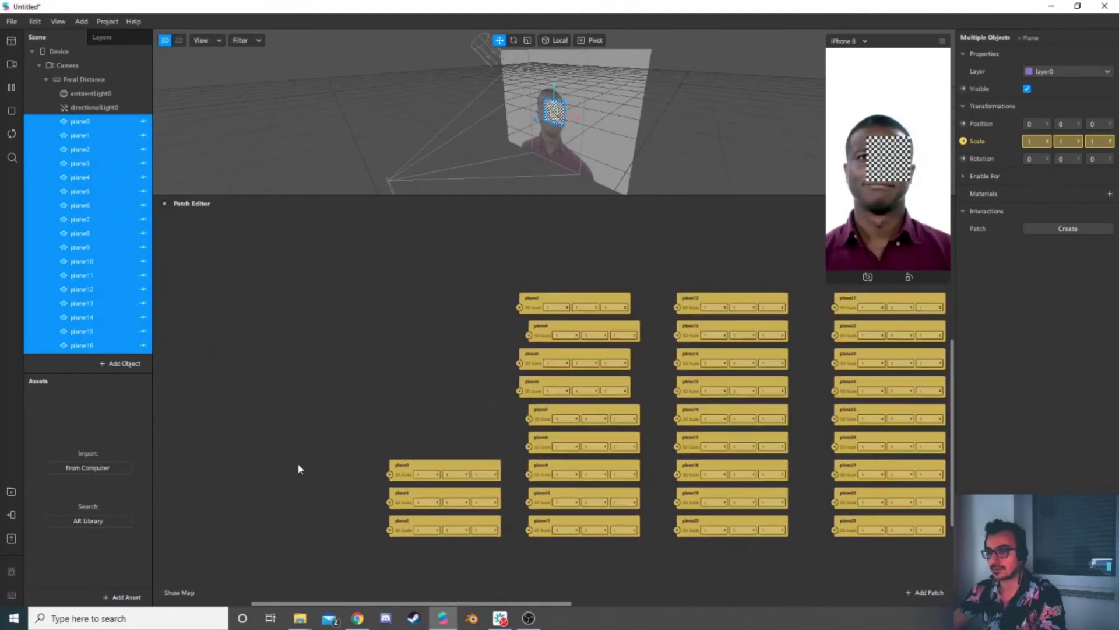
Step: Switch to File Explorer and import Fit2Screen.arp from the z_patches folder into the project's assets
left_click(87, 122)
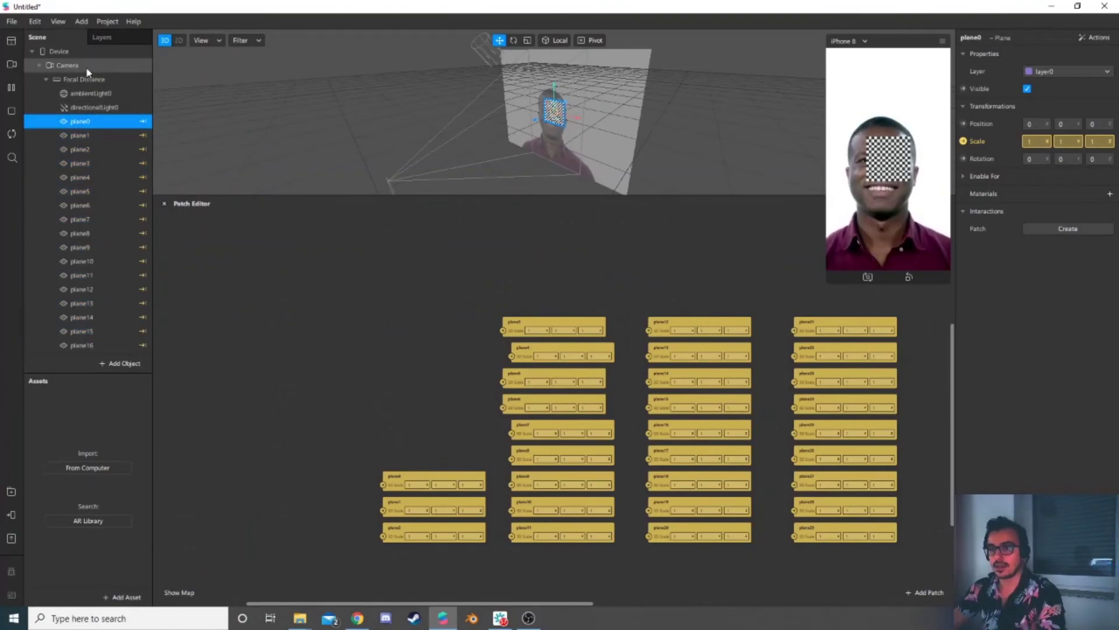
mouse_move(299, 619)
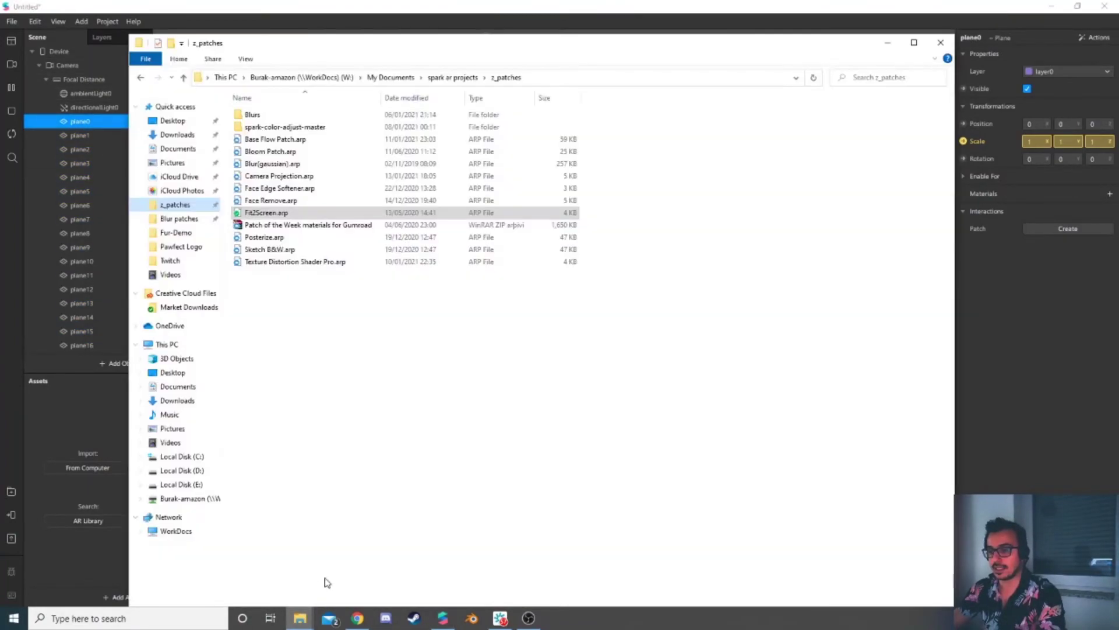
left_click(326, 577)
left_click_drag(275, 213, 93, 390)
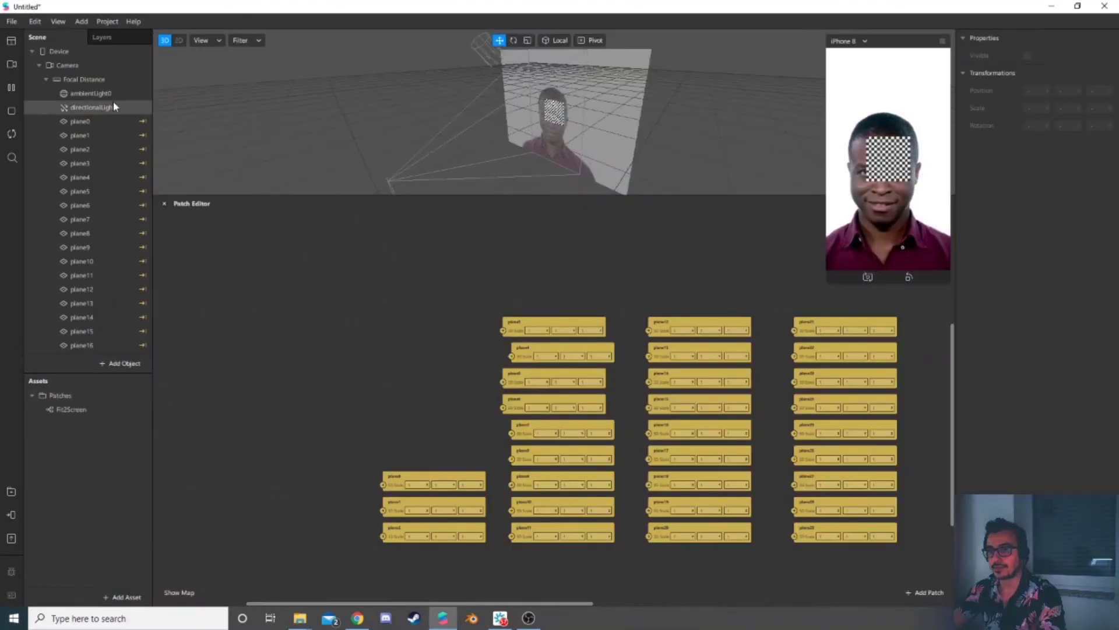
Step: Create a producer patch for the Device and place it beside the columns of plane patches
left_click(98, 54)
left_click(1053, 229)
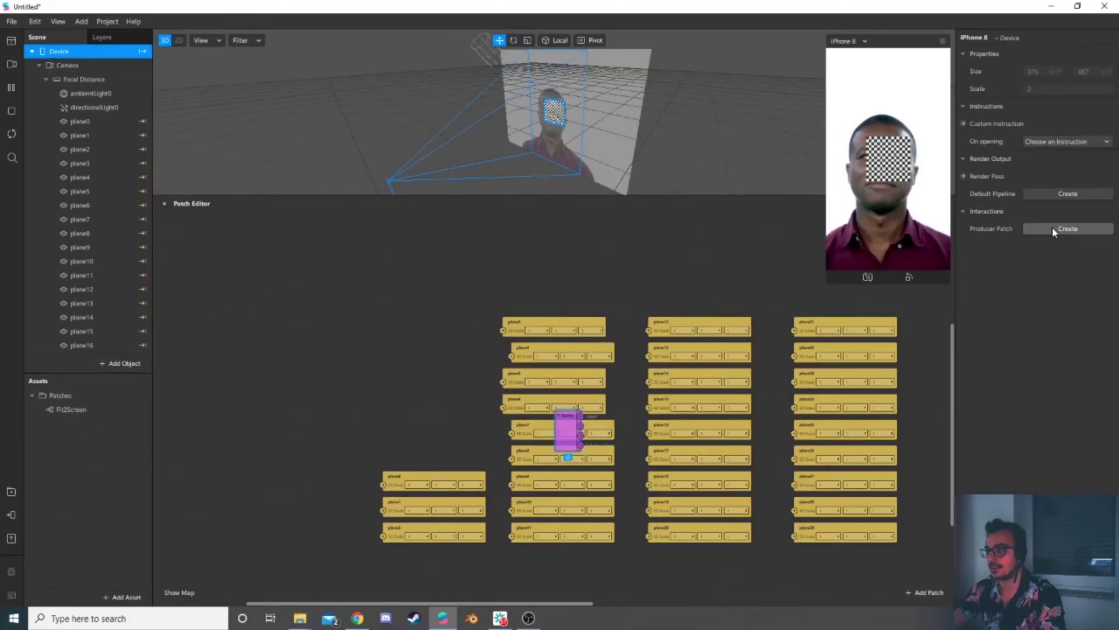
left_click_drag(573, 441, 202, 373)
scroll(247, 364, "up", 3)
Step: Add the Fit2Screen patch to the graph, feed its screen size from the Device patch, and place it near the plane0 patch
left_click_drag(70, 419, 320, 343)
left_click_drag(345, 349, 320, 347)
left_click(425, 369)
scroll(426, 366, "down", 1)
scroll(426, 368, "down", 1)
left_click_drag(389, 262, 389, 445)
scroll(426, 486, "up", 2, "ctrl")
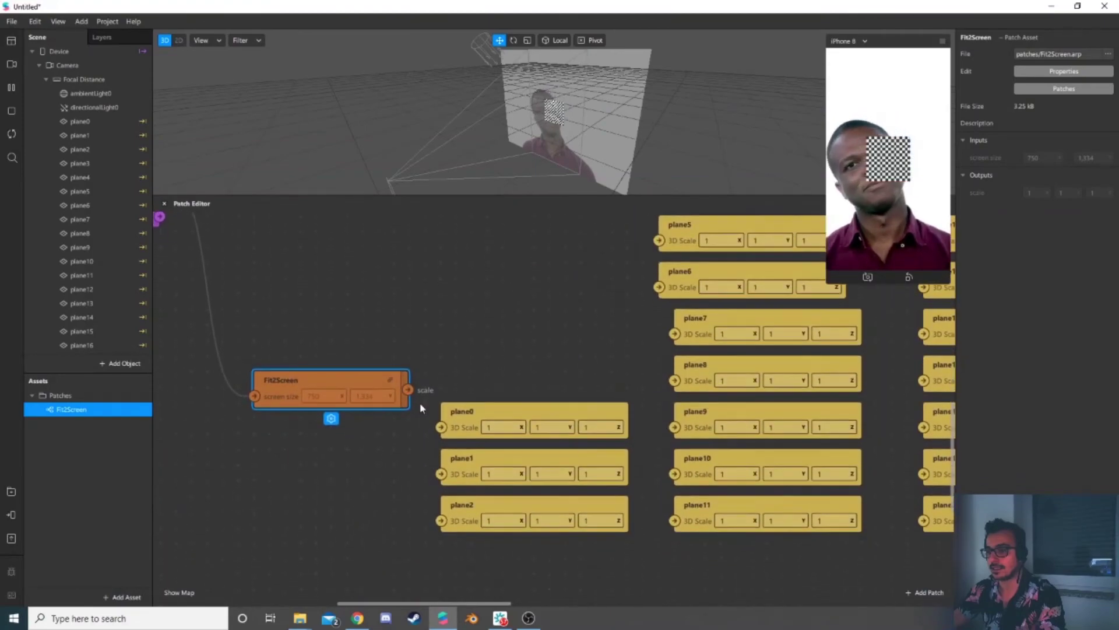
Step: Connect the Fit2Screen scale output to the 3D Scale inputs of plane0, plane1 and plane2
left_click_drag(408, 390, 441, 428)
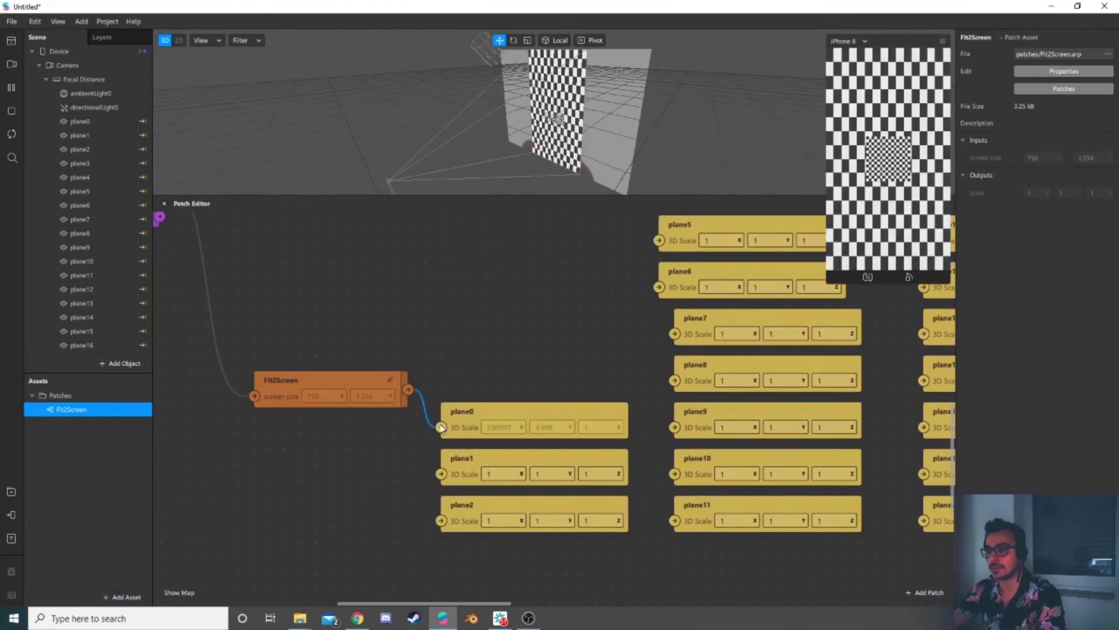
left_click_drag(443, 477, 441, 474)
left_click_drag(440, 520, 441, 520)
Step: Move the Fit2Screen patch near the next column and connect its scale output to plane3 through plane11
left_click_drag(326, 379, 545, 318)
left_click_drag(501, 603, 555, 602)
scroll(465, 517, "up", 3)
left_click_drag(378, 464, 412, 283)
left_click_drag(427, 331, 392, 466)
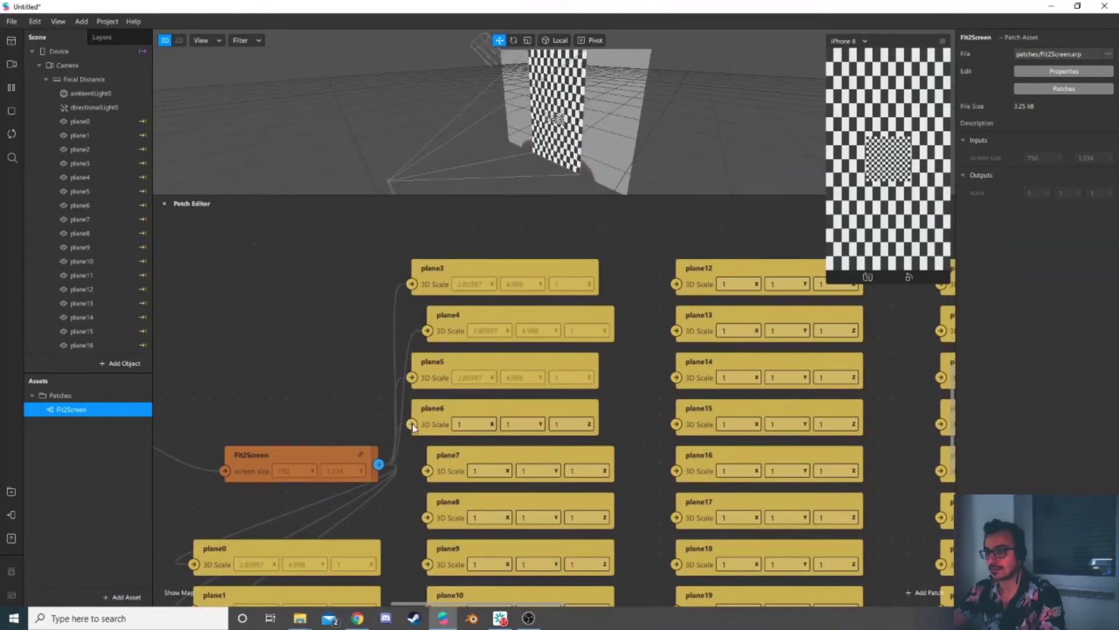
left_click_drag(433, 518, 428, 517)
scroll(432, 518, "down", 3)
left_click_drag(378, 400, 427, 500)
left_click_drag(379, 307, 427, 500)
Step: Move the Fit2Screen patch next to the plane12 column and connect its scale output to plane12 through plane20
left_click_drag(276, 305, 555, 276)
scroll(587, 544, "right", 4)
scroll(588, 542, "up", 3)
left_click_drag(417, 503, 439, 361)
left_click_drag(435, 403, 434, 400)
left_click_drag(385, 496, 354, 465)
left_click_drag(385, 471, 435, 493)
scroll(420, 486, "down", 2)
left_click_drag(385, 370, 434, 439)
left_click_drag(386, 370, 434, 494)
left_click_drag(434, 535, 434, 532)
left_click_drag(386, 370, 434, 578)
scroll(434, 577, "down", 1)
left_click_drag(386, 280, 434, 519)
Step: Move the Fit2Screen patch next to the last column and connect its scale output to plane21 through plane29
left_click_drag(350, 272, 612, 304)
scroll(612, 305, "right", 2)
scroll(612, 304, "up", 2)
left_click(484, 483)
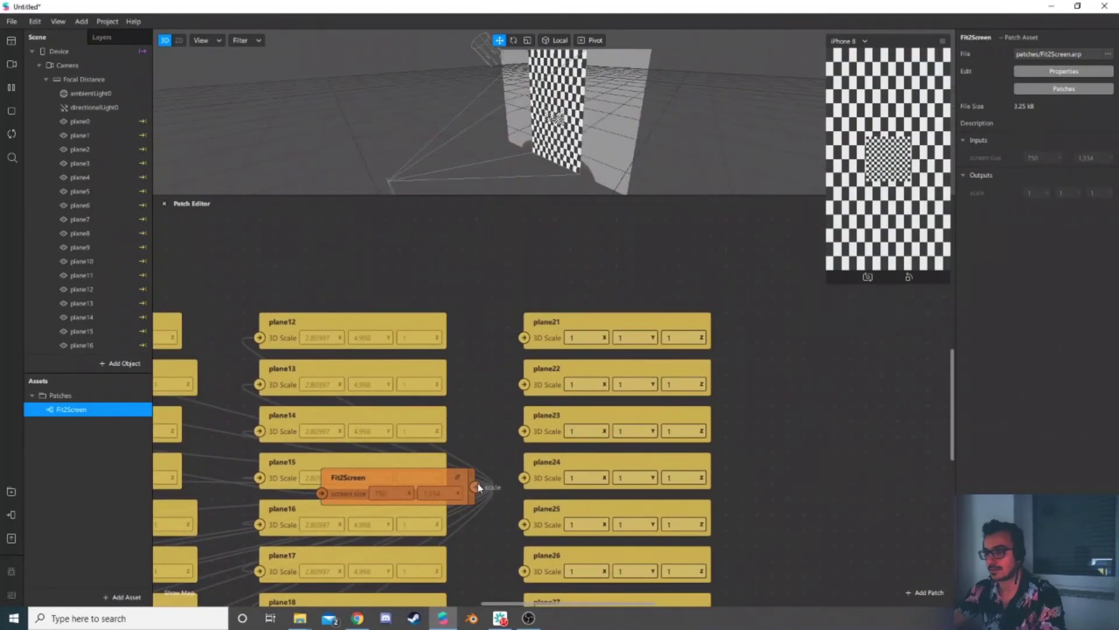
left_click_drag(476, 486, 523, 384)
left_click_drag(476, 486, 526, 430)
left_click_drag(521, 545, 524, 576)
scroll(524, 524, "down", 2)
left_click(472, 399)
scroll(524, 574, "down", 2)
left_click_drag(475, 307, 524, 530)
Step: Move the Fit2Screen patch back between the Device patch and the plane columns
left_click_drag(409, 300, 244, 255)
middle_click_drag(185, 277, 408, 277)
scroll(355, 430, "down", 5, "ctrl")
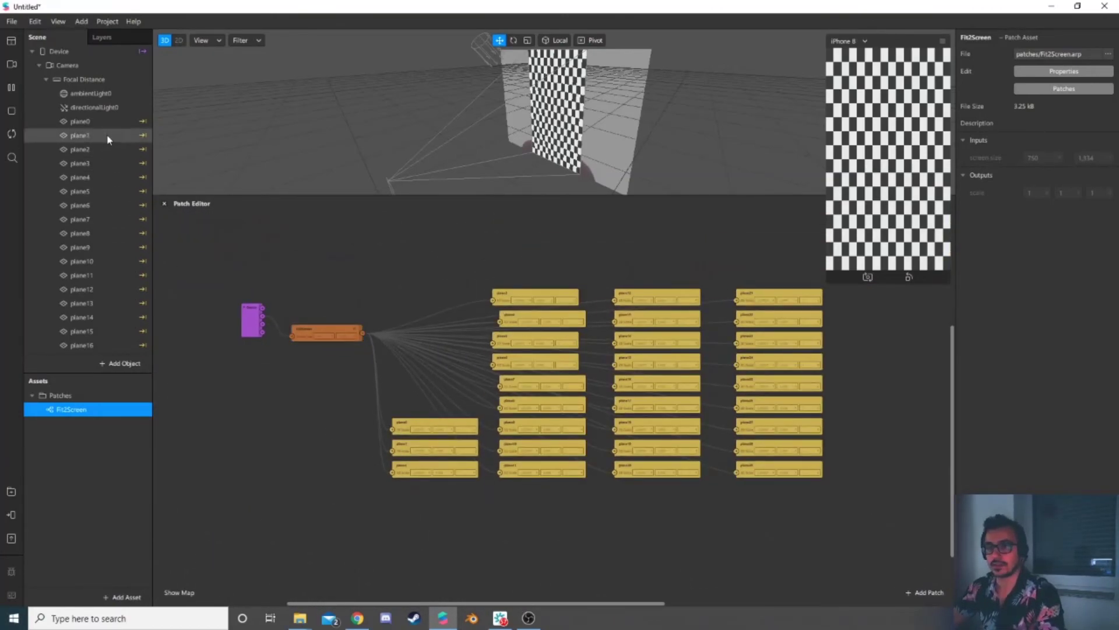
Step: Select plane0 through plane29 and create patches for their Position property
left_click(87, 121)
scroll(97, 245, "down", 5)
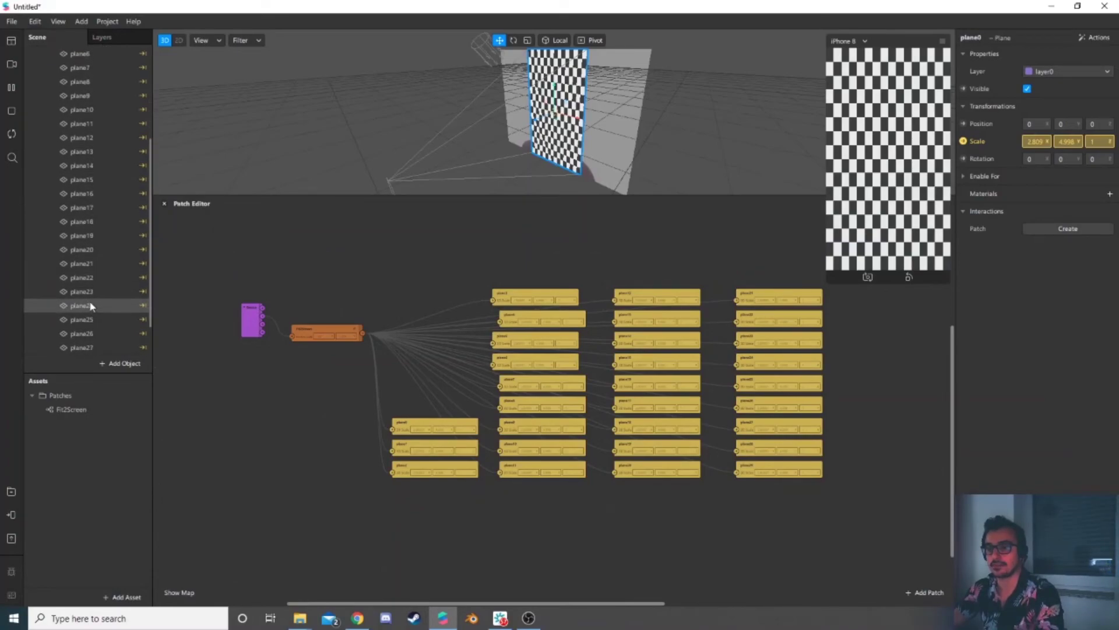
left_click(88, 332, "shift")
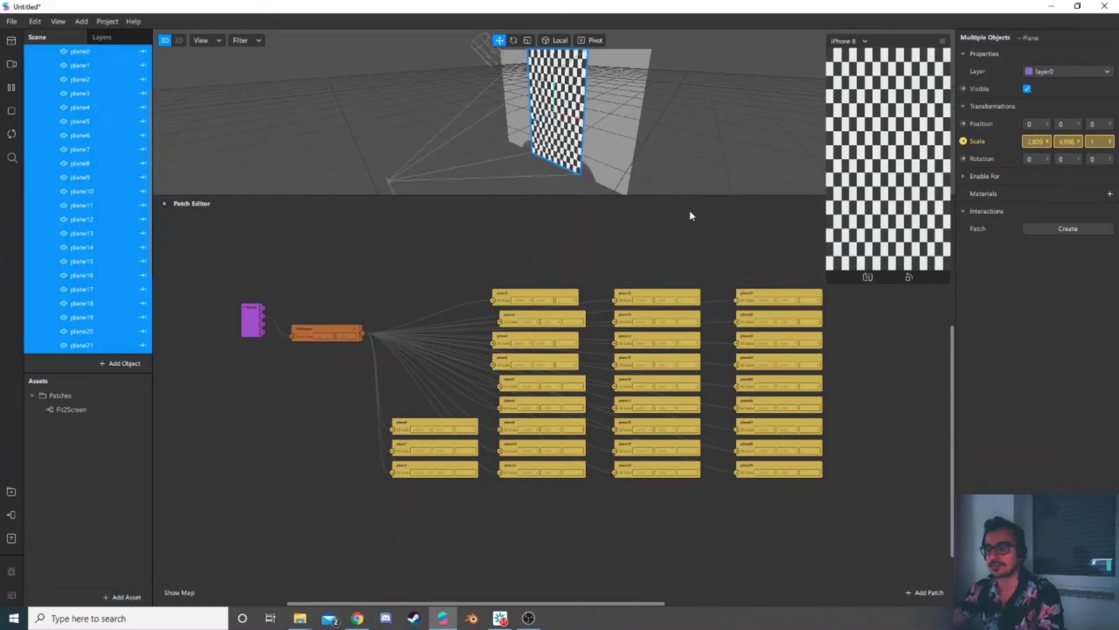
scroll(94, 248, "down", 3)
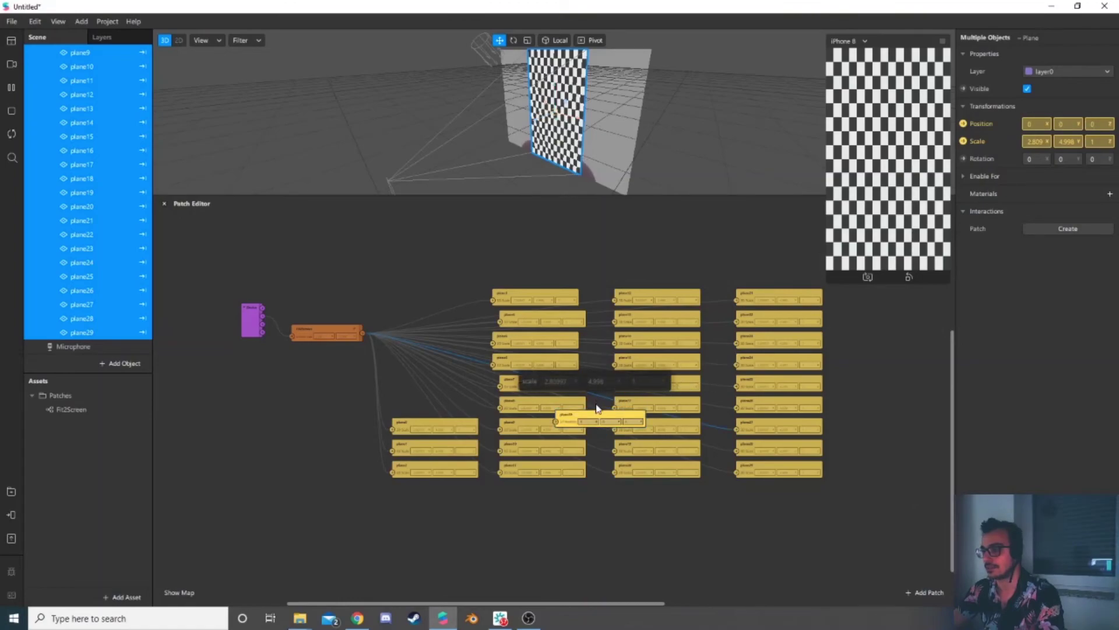
Step: Separate the plane29, plane28 and plane27 position patches from the stack and arrange them in a column below the scale patches
left_click_drag(595, 421, 494, 531)
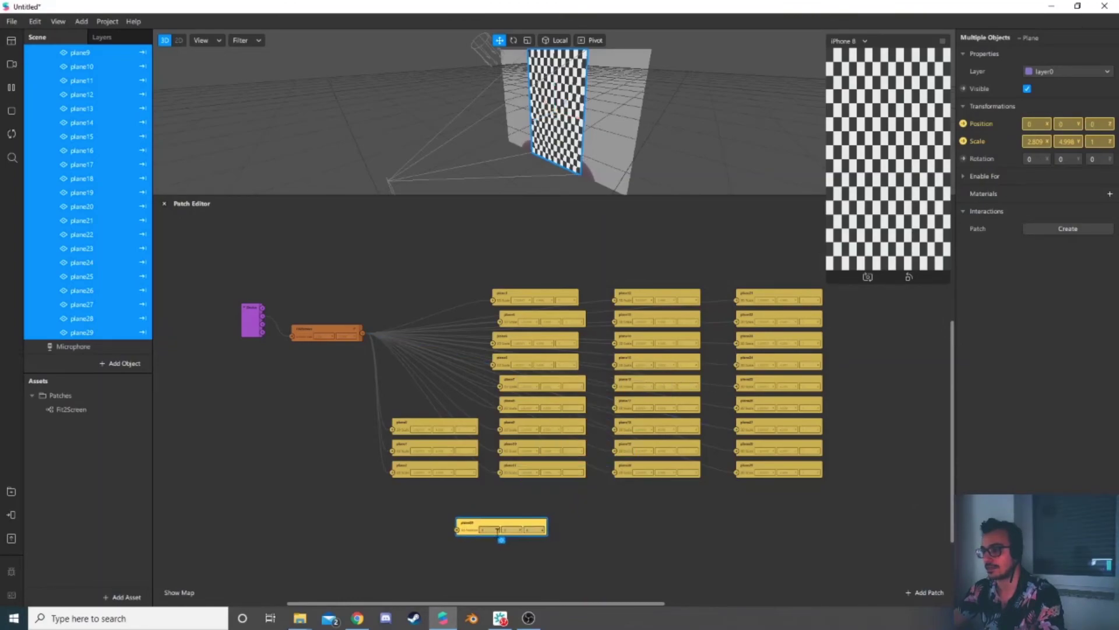
scroll(567, 435, "down", 5)
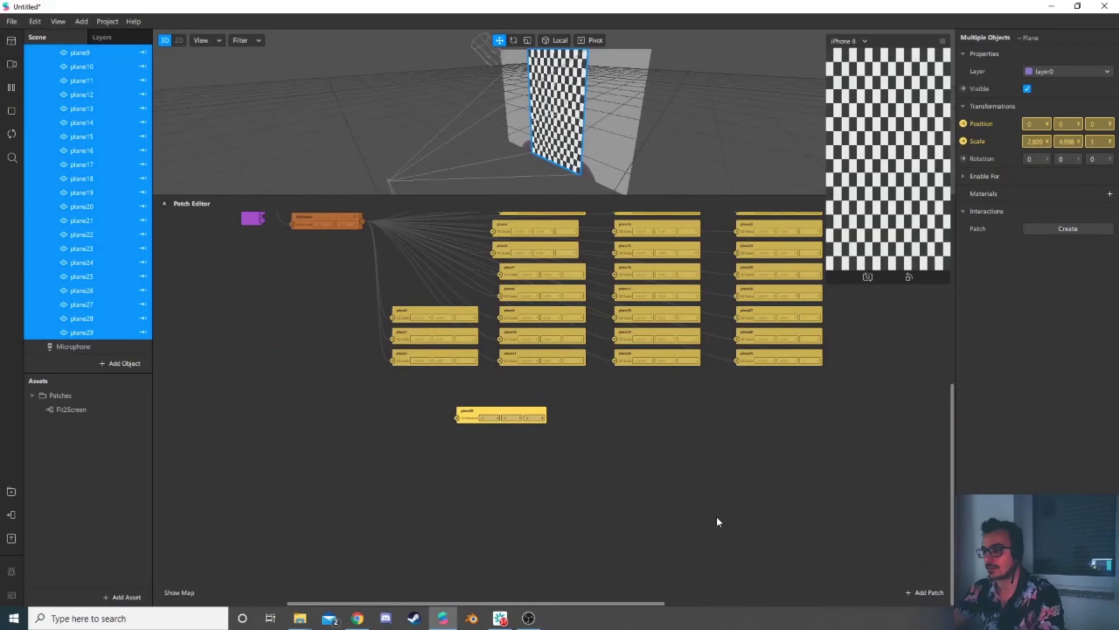
scroll(715, 513, "up", 3, "ctrl")
scroll(590, 452, "down", 1)
left_click_drag(408, 331, 547, 336)
left_click_drag(702, 366, 797, 512)
left_click_drag(452, 340, 830, 490)
left_click(438, 348)
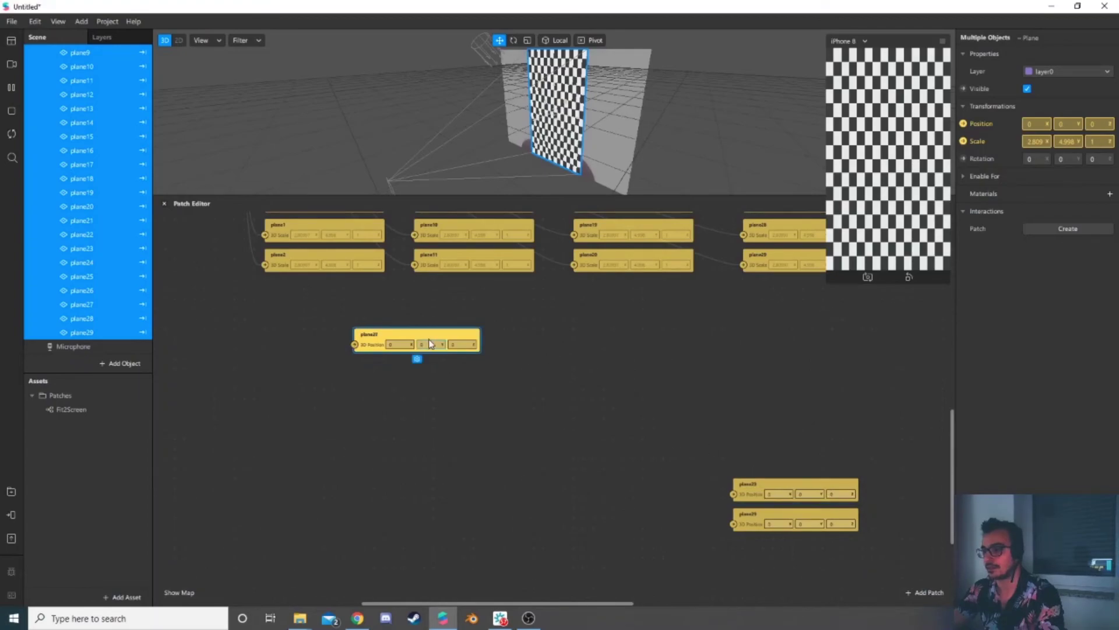
left_click_drag(506, 348, 814, 460)
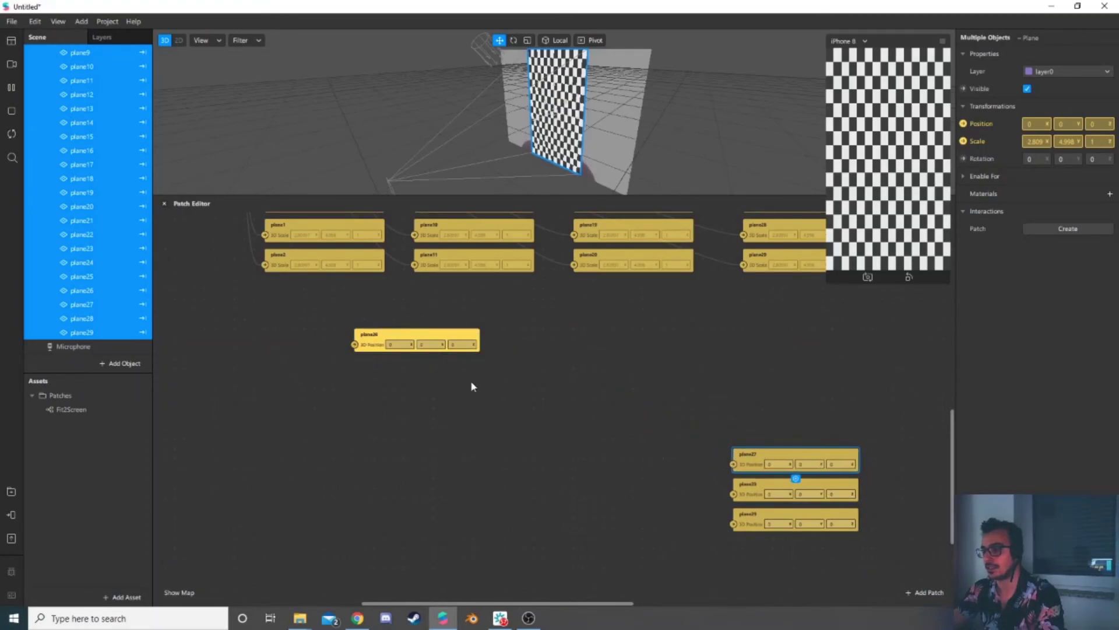
Step: Stack the plane26 through plane21 position patches above plane27 to complete the last column
left_click_drag(423, 337, 798, 427)
left_click_drag(441, 336, 820, 397)
left_click_drag(462, 337, 816, 335)
left_click_drag(683, 513, 806, 307)
left_click_drag(806, 308, 807, 367)
Step: Arrange the plane20 through plane12 position patches in a second column beside the plane21–plane29 column
left_click_drag(437, 338, 679, 552)
left_click_drag(433, 339, 639, 520)
left_click_drag(470, 339, 679, 489)
left_click_drag(432, 339, 646, 400)
left_click_drag(432, 338, 638, 366)
left_click_drag(438, 340, 646, 340)
middle_click_drag(408, 344, 501, 257)
Step: Arrange the plane11 through plane3 position patches in a third column beside the plane12–plane20 column
left_click_drag(501, 257, 499, 499)
left_click_drag(469, 258, 497, 469)
left_click_drag(470, 256, 341, 387)
left_click_drag(344, 387, 500, 373)
left_click_drag(432, 376, 590, 337)
left_click_drag(431, 376, 589, 306)
left_click_drag(432, 377, 590, 277)
left_click_drag(431, 376, 588, 247)
Step: Stack the plane0, plane1 and plane2 position patches in a short first column before the plane3 column
left_click_drag(368, 384, 370, 465)
left_click_drag(399, 386, 388, 435)
scroll(247, 402, "down", 4)
scroll(247, 402, "up", 3)
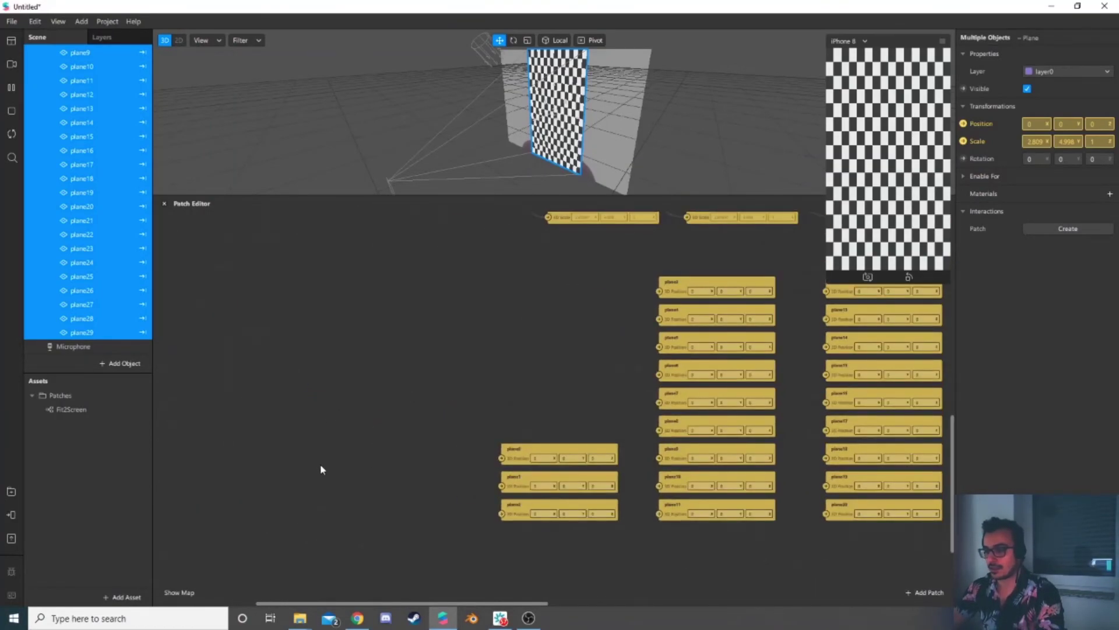
Step: Add a Value patch, set its type to Vector 3 and place it in front of the plane0 position patch
right_click(287, 459)
type("valu")
key("Return")
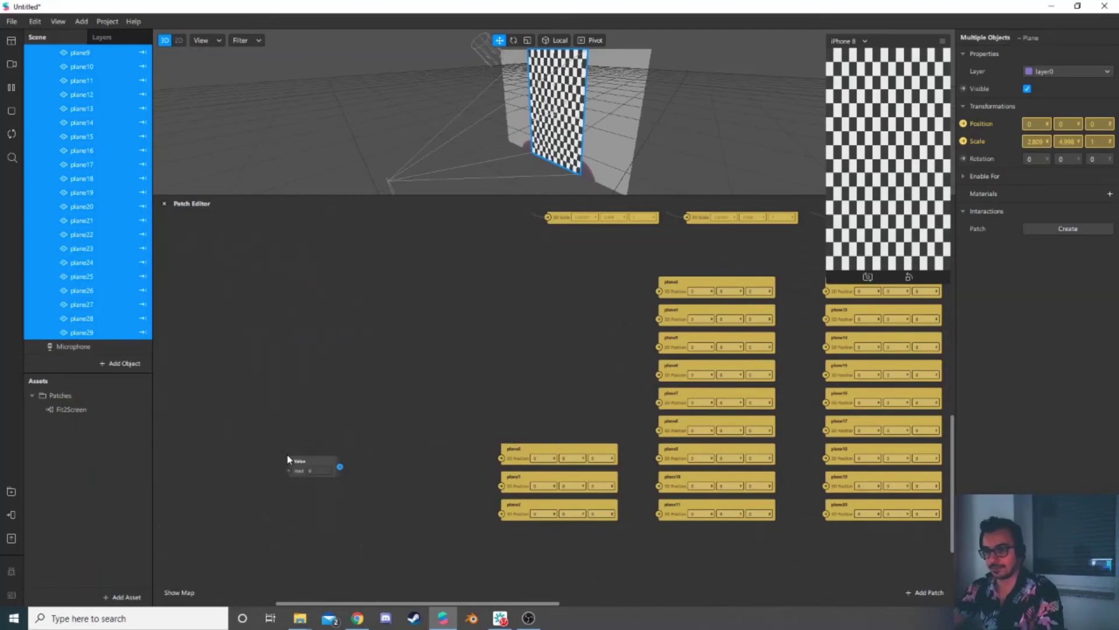
left_click(307, 484)
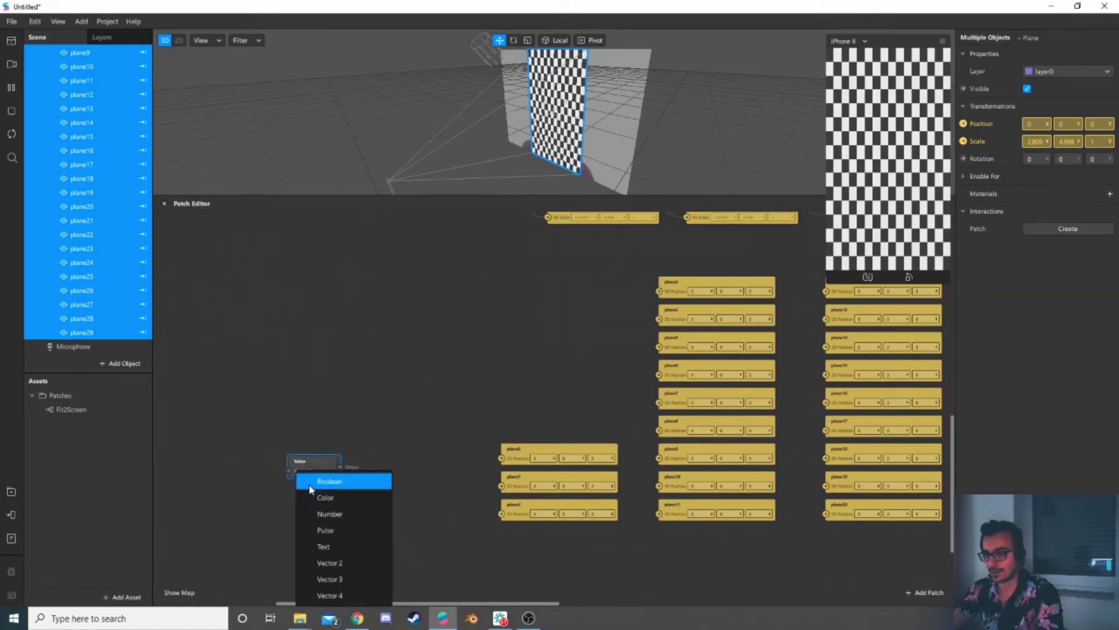
left_click(346, 561)
left_click_drag(359, 461, 404, 439)
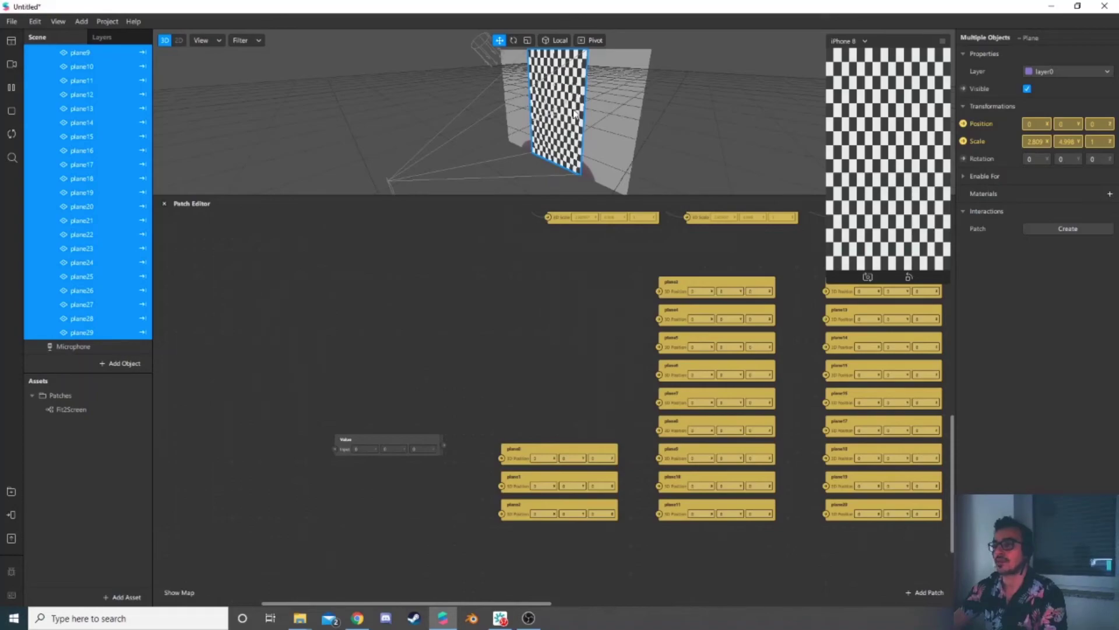
Step: Switch to the Windows Calculator and place its window over the empty area beside the plane0 patch
left_click_drag(385, 164, 439, 187)
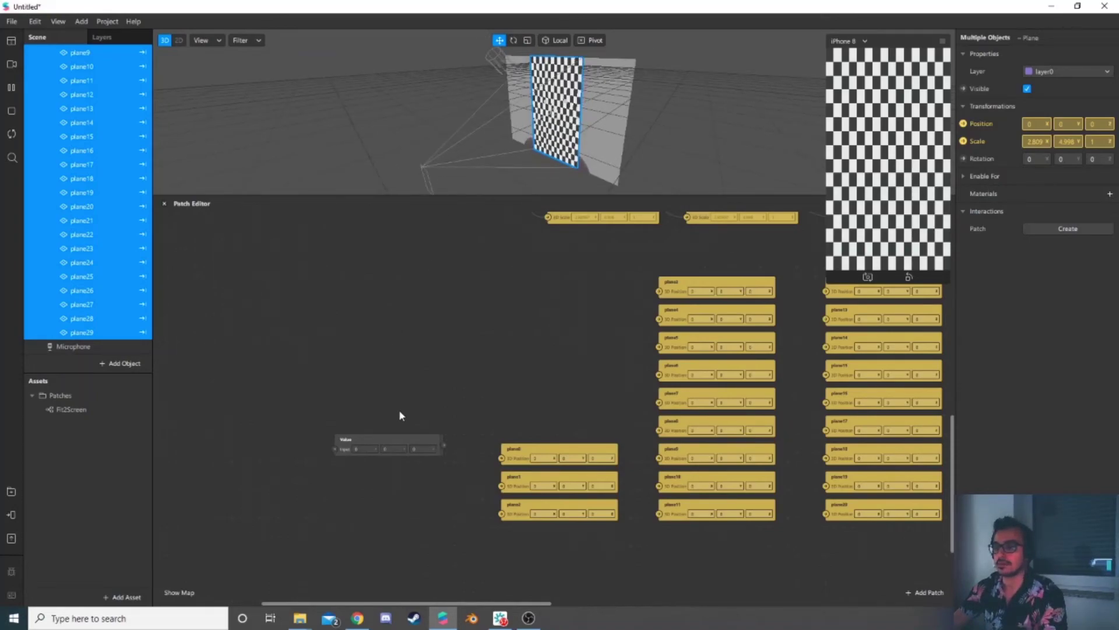
scroll(431, 530, "up", 1)
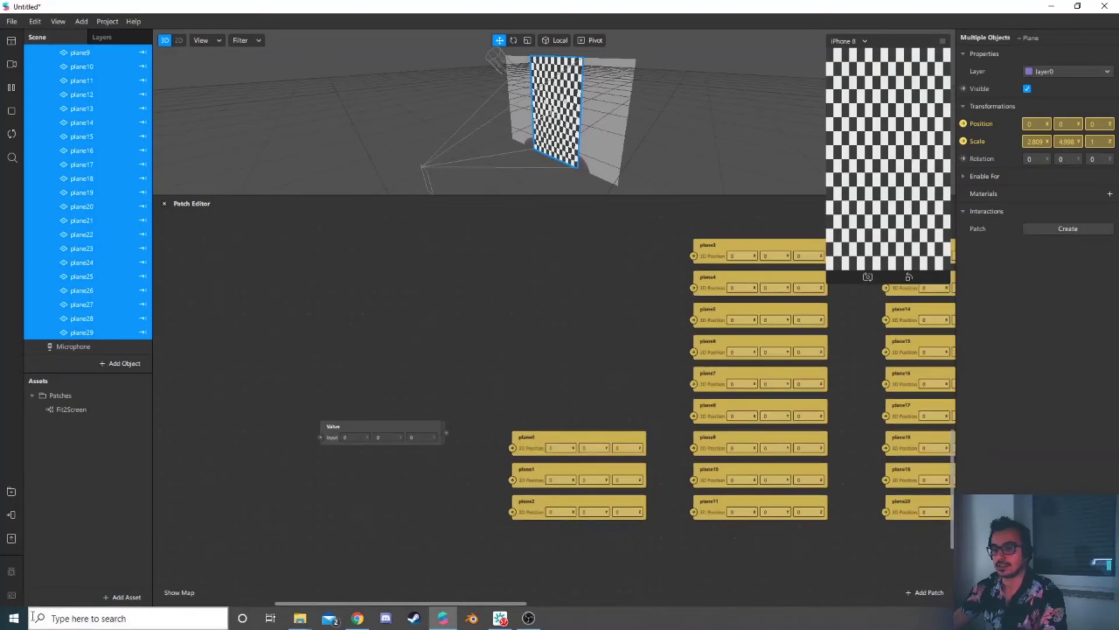
left_click(14, 617)
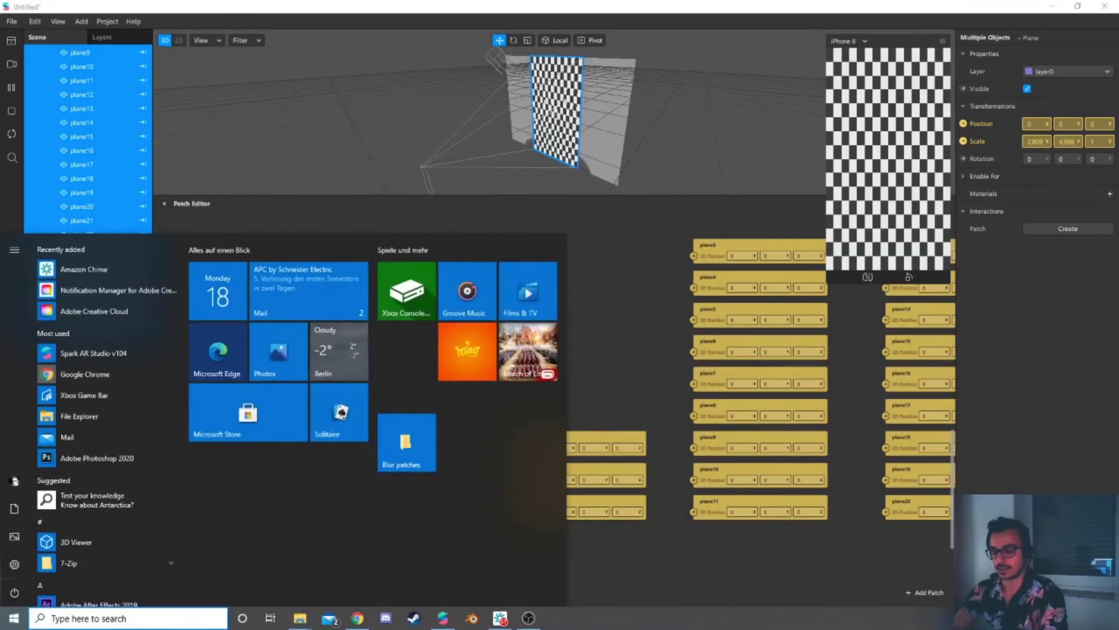
type("va")
key("BackSpace")
key("BackSpace")
type("calc")
key("Return")
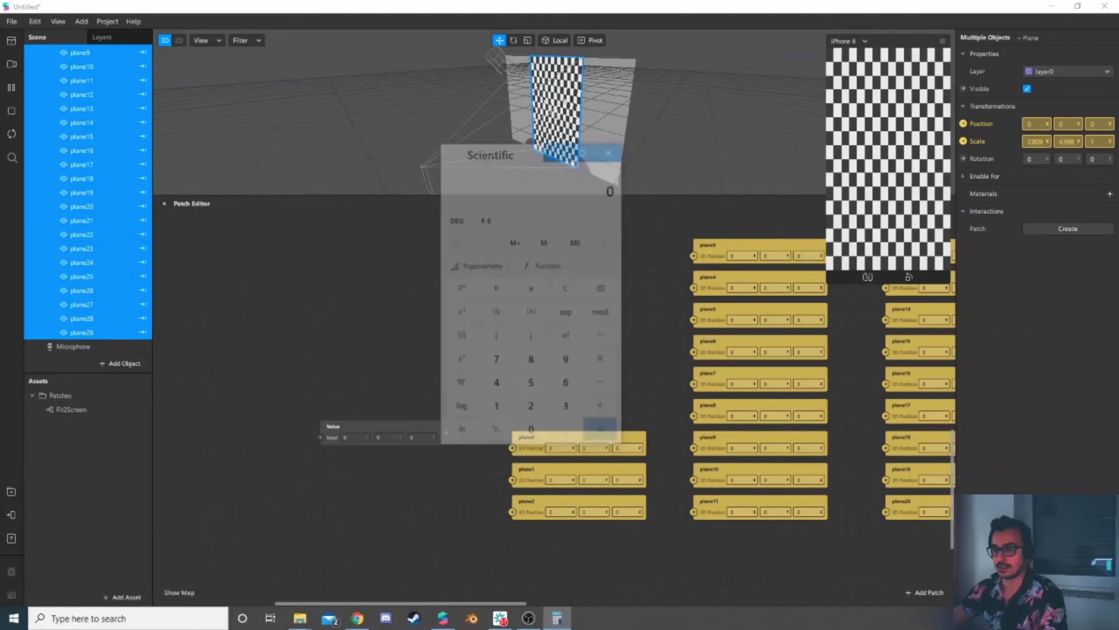
left_click_drag(351, 191, 332, 242)
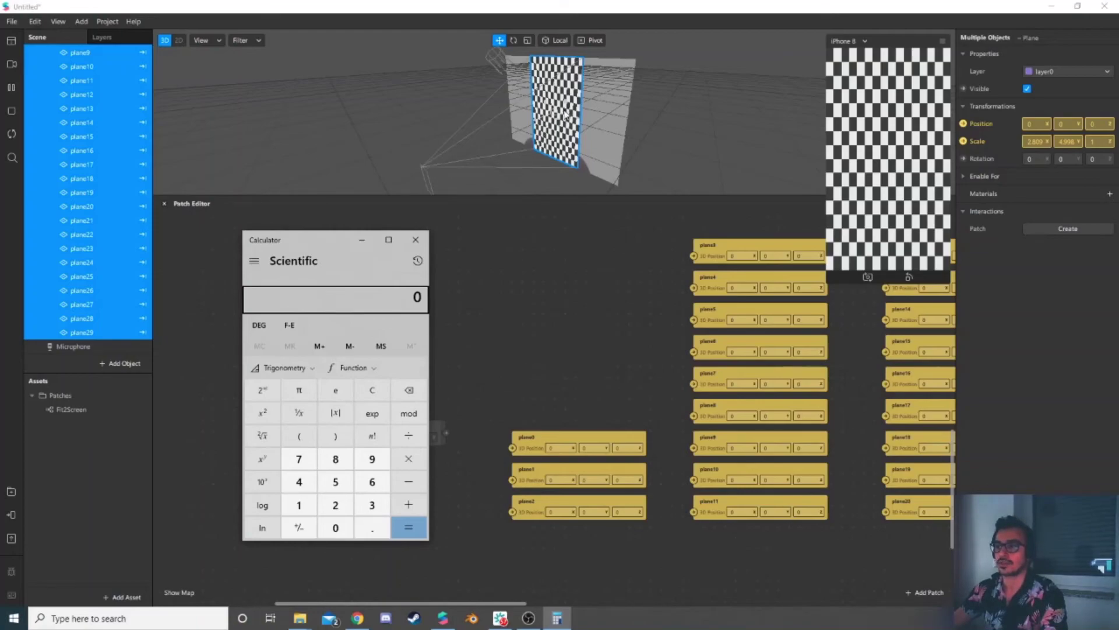
Step: Divide 0.5 by 30 to get the plane spacing, select the result and close the Calculator
type(".5")
key("Return")
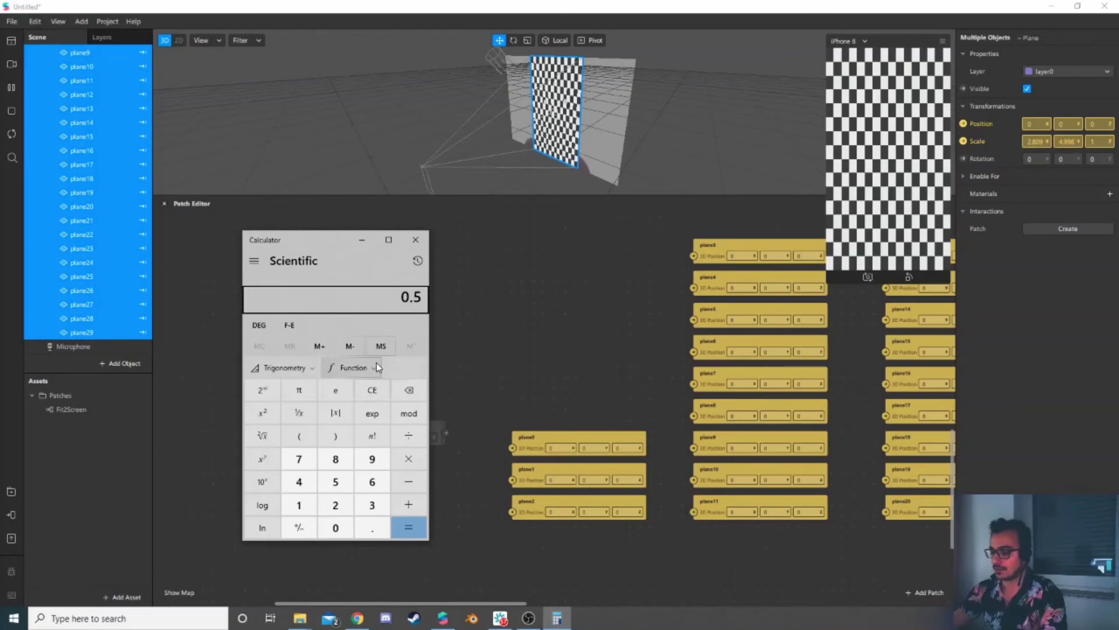
type("/30")
key("Return")
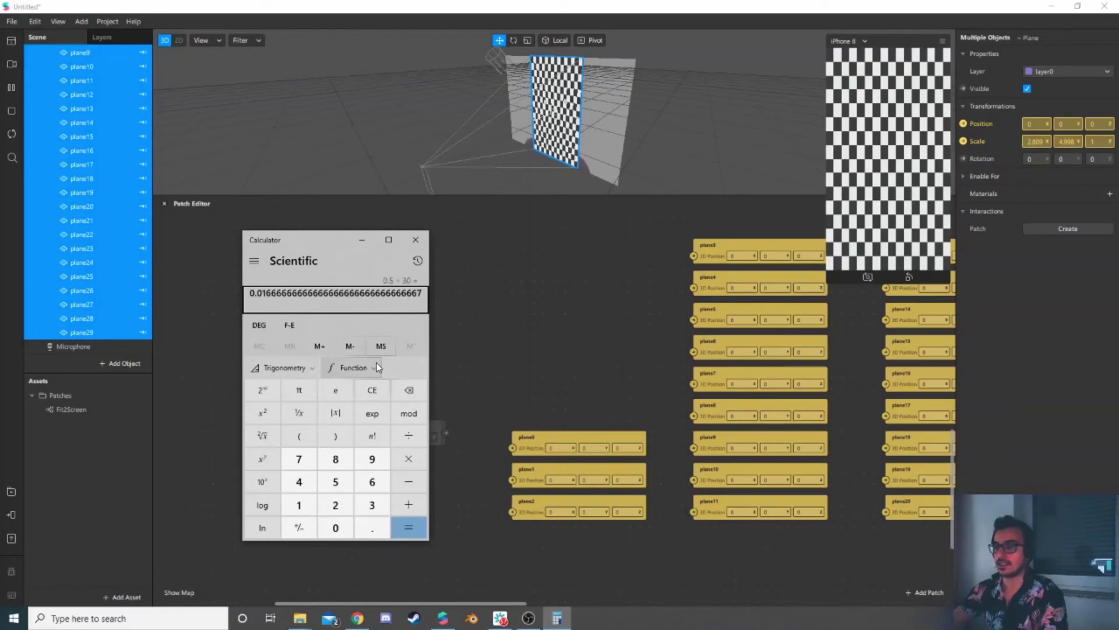
left_click_drag(251, 293, 417, 297)
left_click(415, 239)
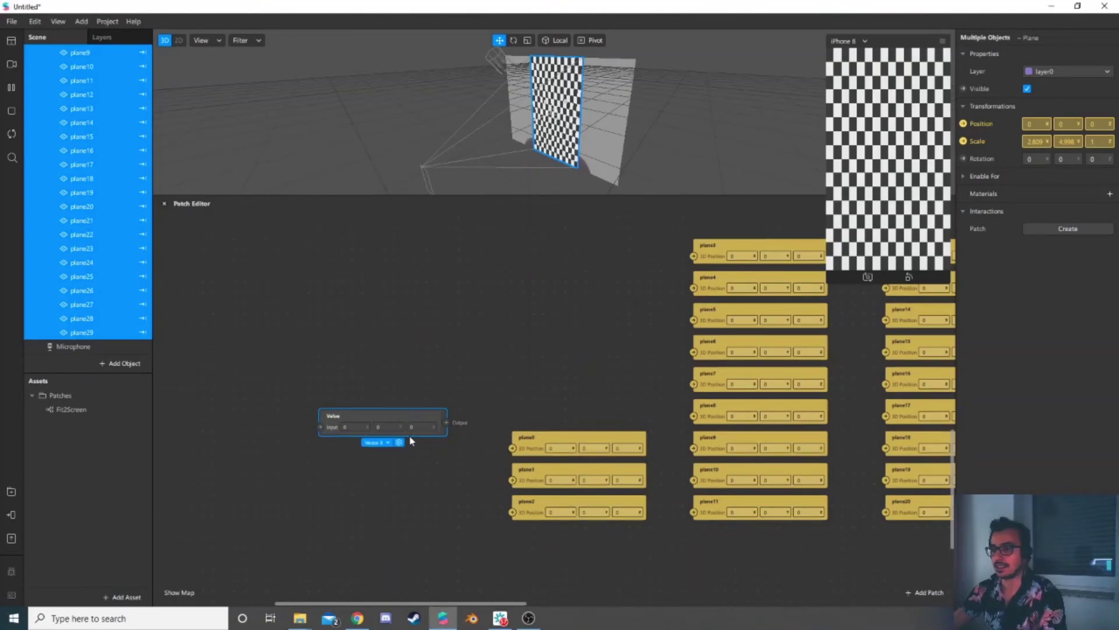
Step: Connect the Value output to plane0's position and branch an Add patch of type Vector 3 from the same output
scroll(415, 489, "up", 3)
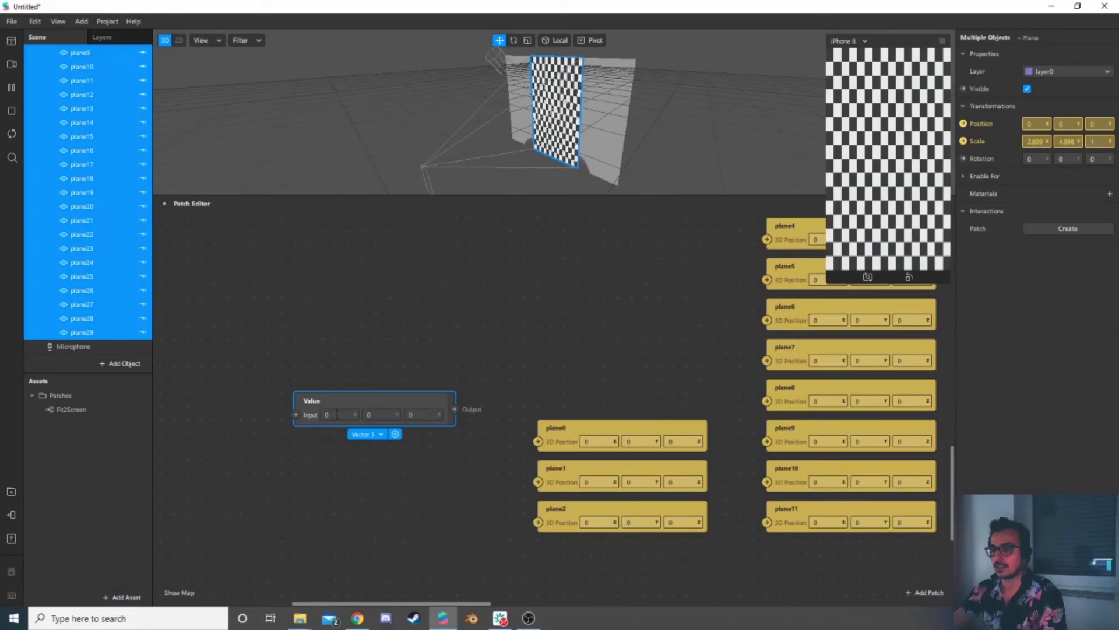
left_click_drag(454, 410, 538, 441)
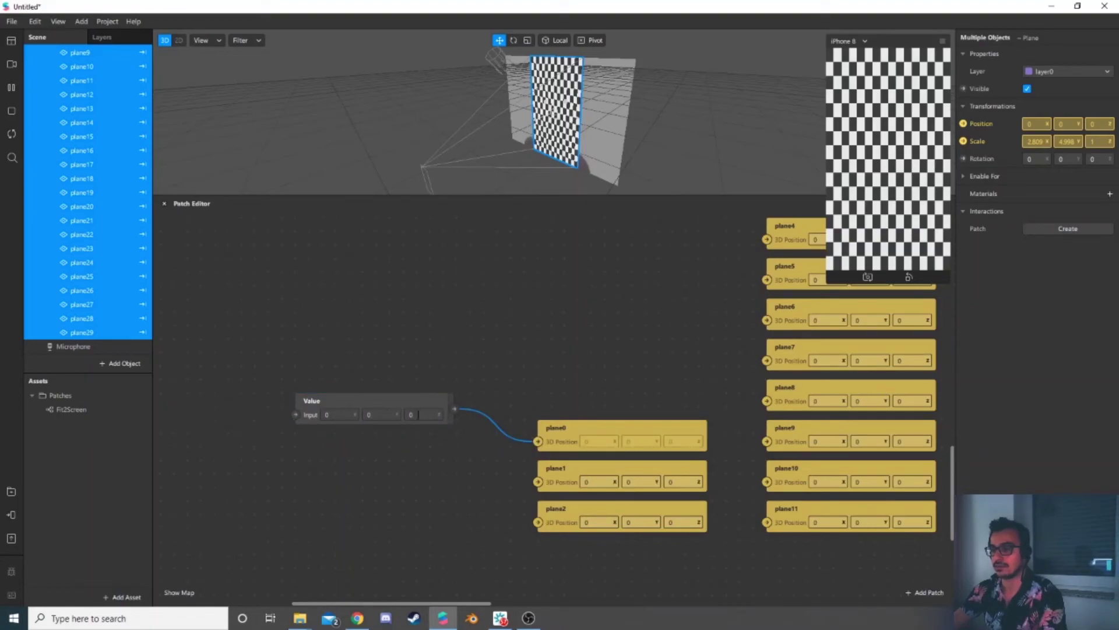
scroll(412, 429, "down", 2)
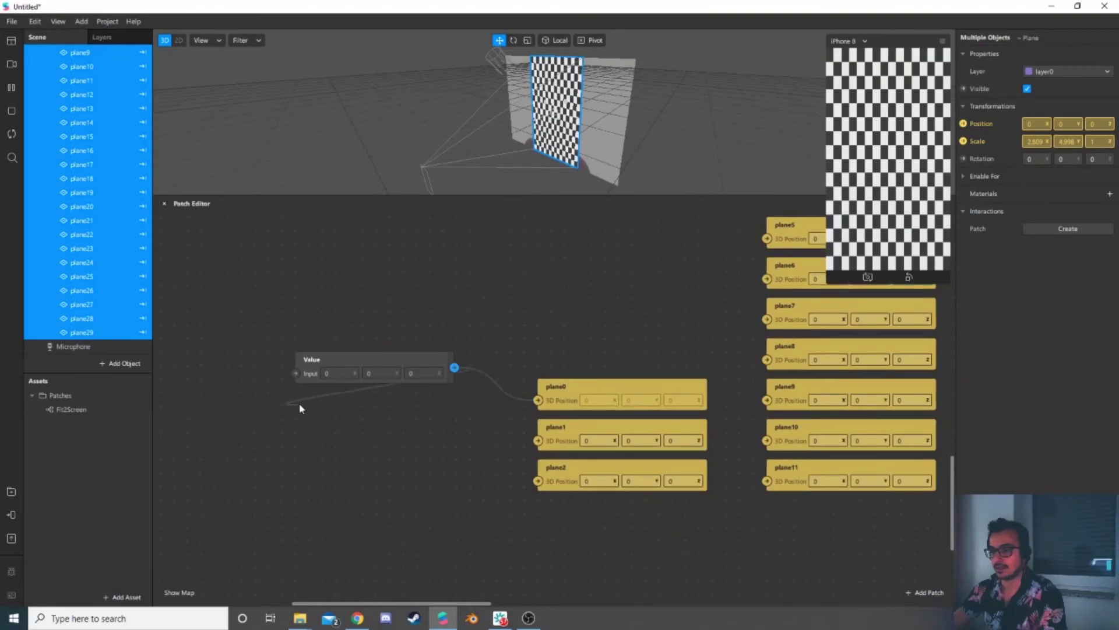
left_click_drag(302, 409, 294, 401)
type("add")
key("Return")
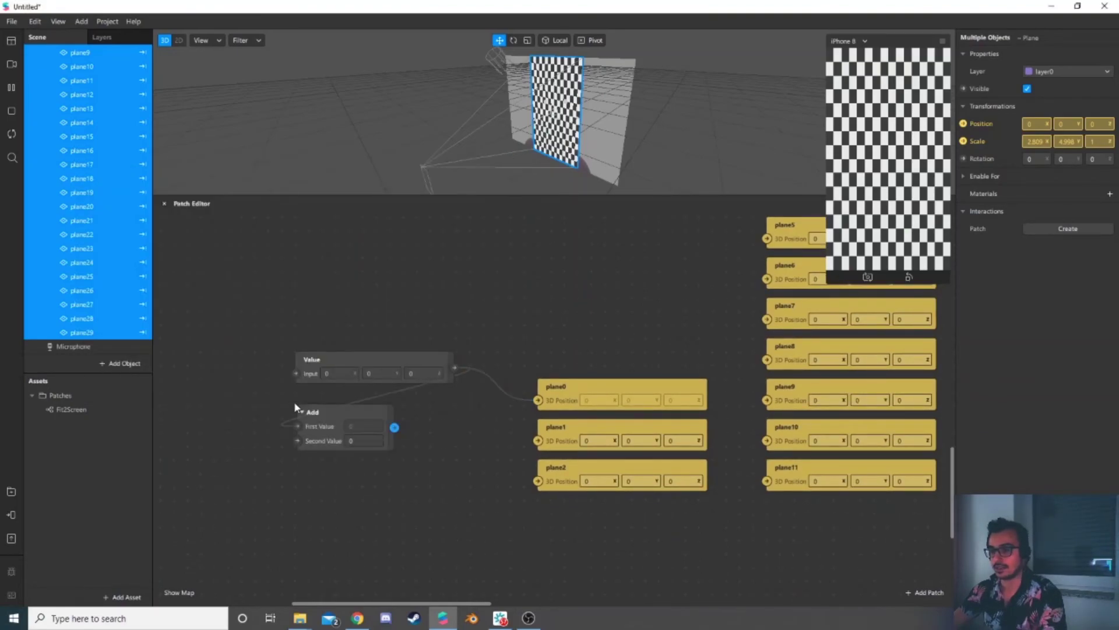
left_click(380, 415)
left_click(349, 461)
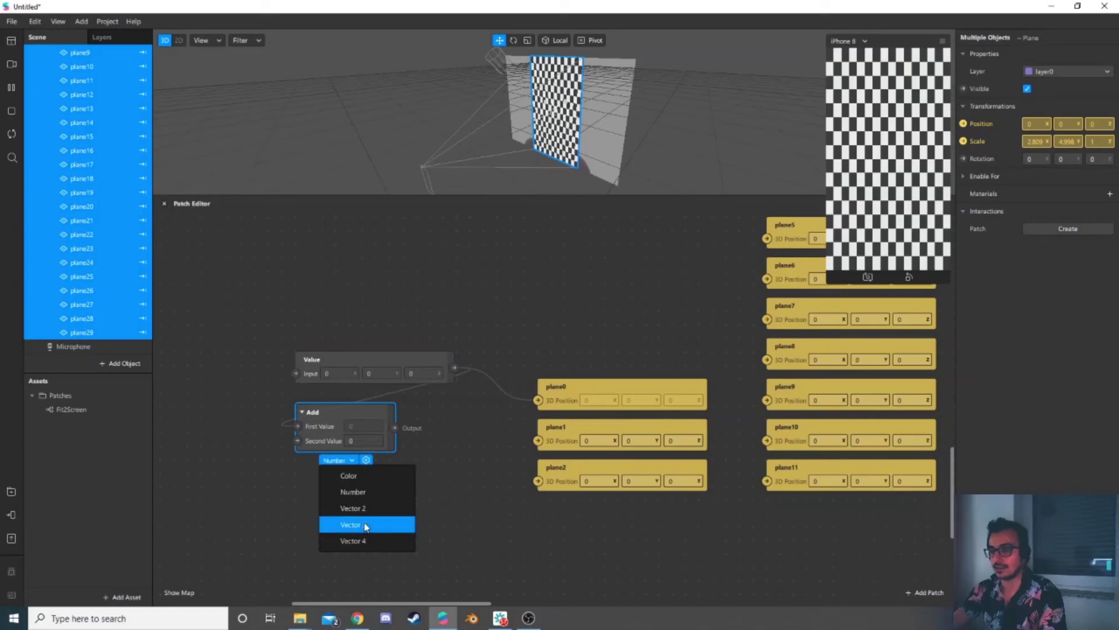
left_click(359, 525)
Step: Set the Z component of the Add patch's second value to 0.01667 and connect its output to plane1's position
left_click(442, 442)
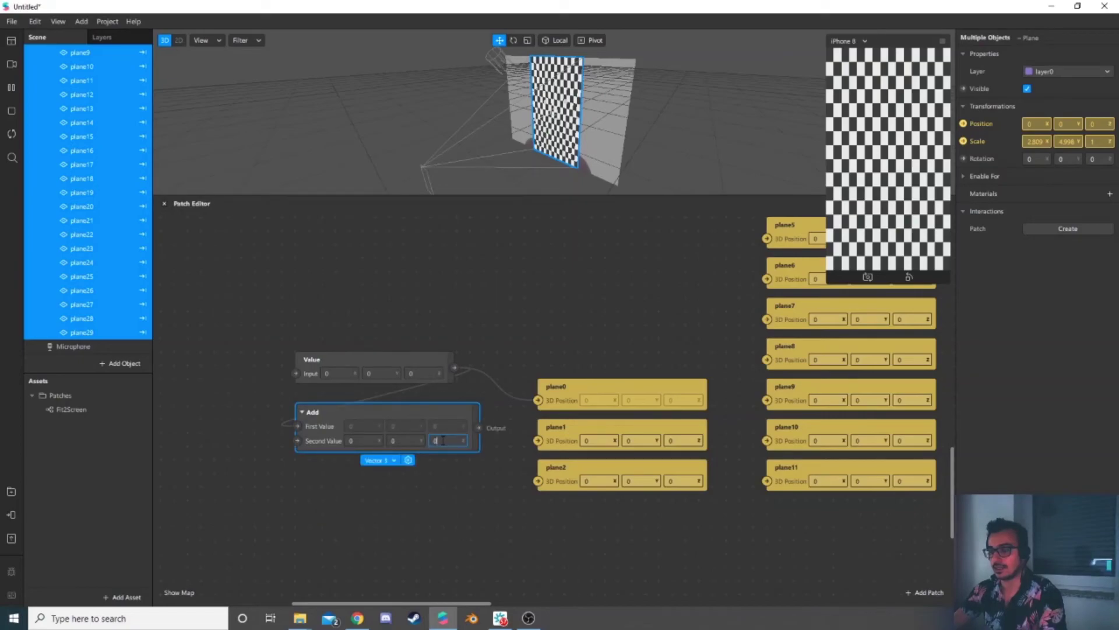
left_click_drag(443, 416, 414, 407)
left_click(449, 427)
left_click_drag(539, 443, 538, 440)
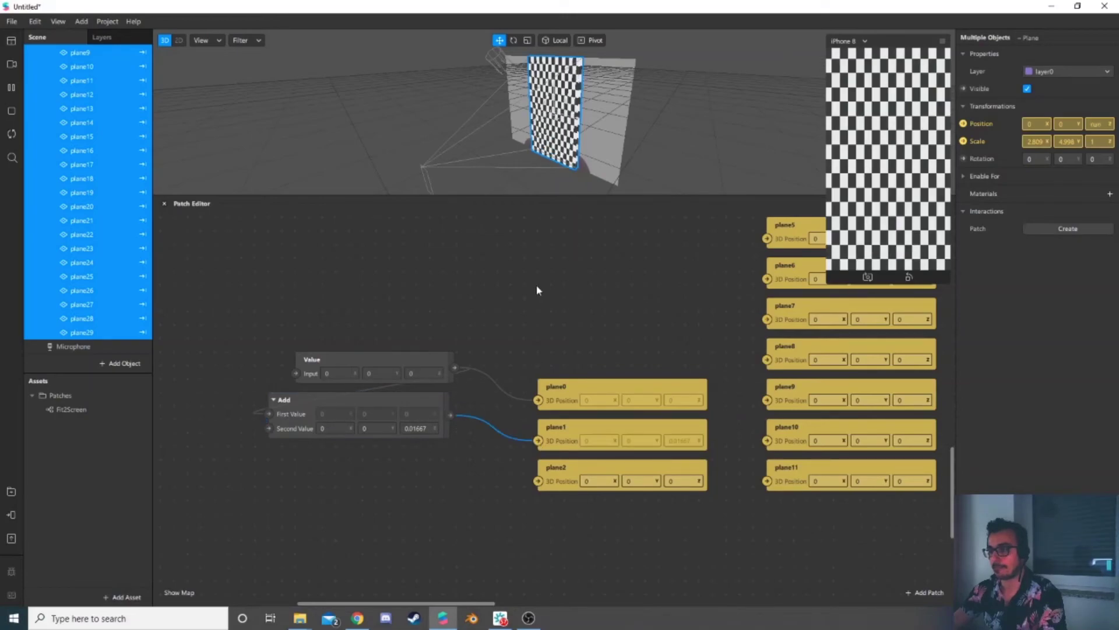
left_click_drag(617, 162, 531, 144, "alt")
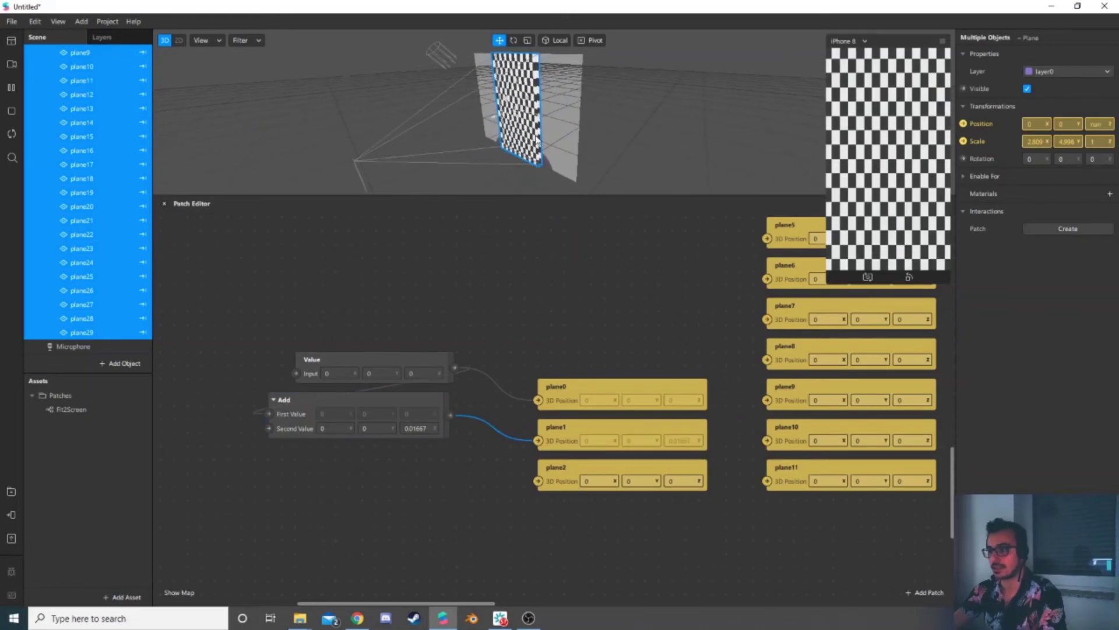
middle_click_drag(497, 180, 572, 153)
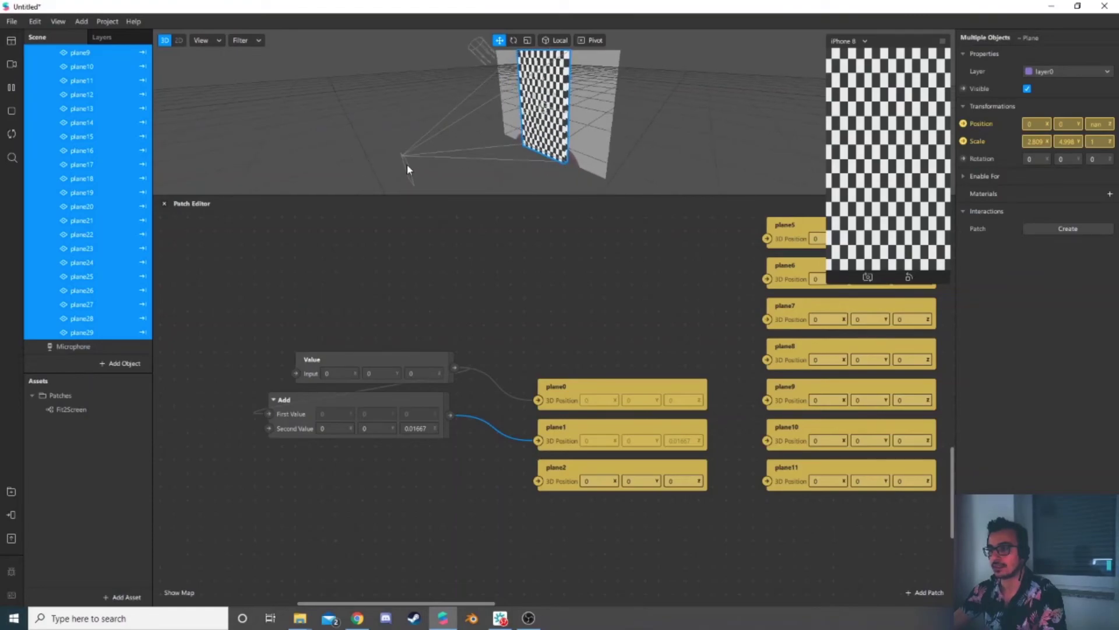
middle_click_drag(435, 180, 501, 172)
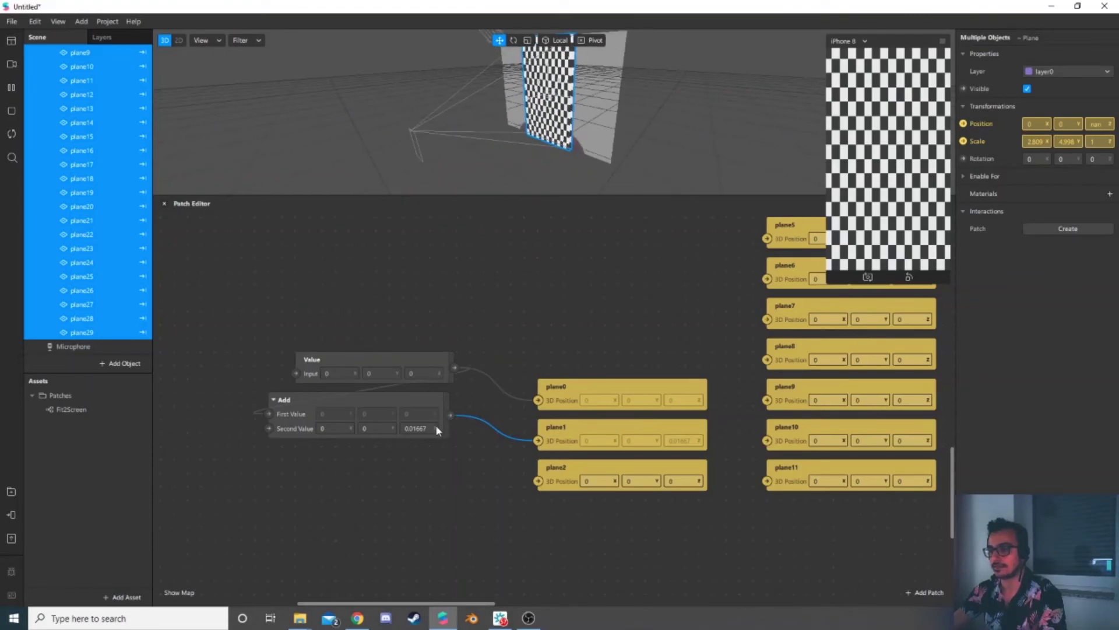
Step: Duplicate the Add patch below the original, feed it from the first Add output and connect it to plane2's position
left_click(385, 399)
key("ctrl+d")
left_click_drag(401, 439, 376, 465)
left_click(450, 415)
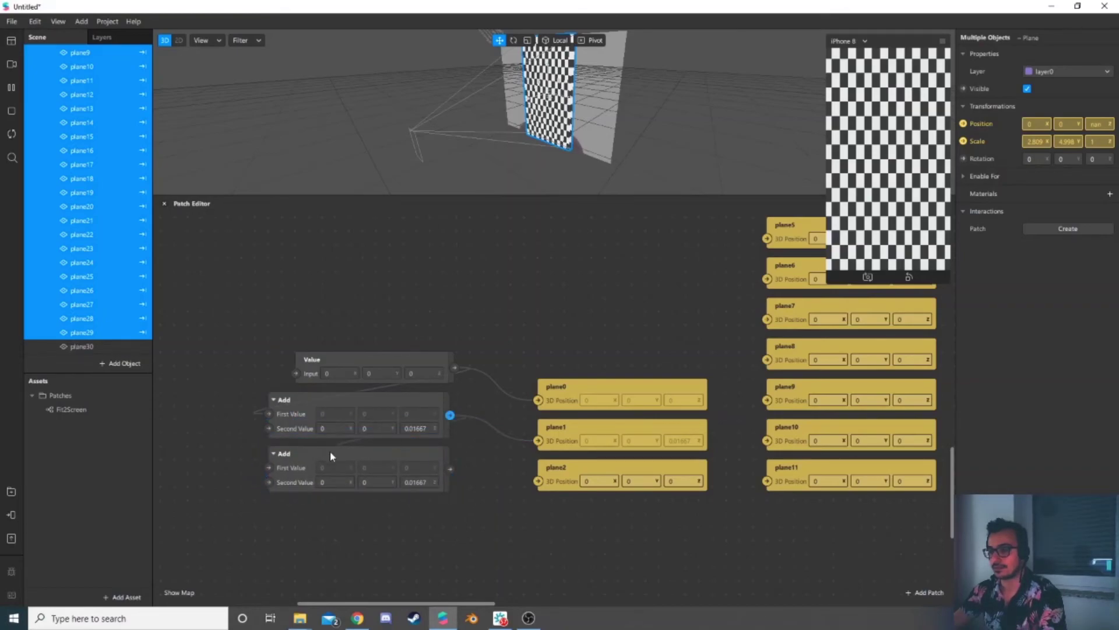
left_click(270, 467)
left_click(536, 481)
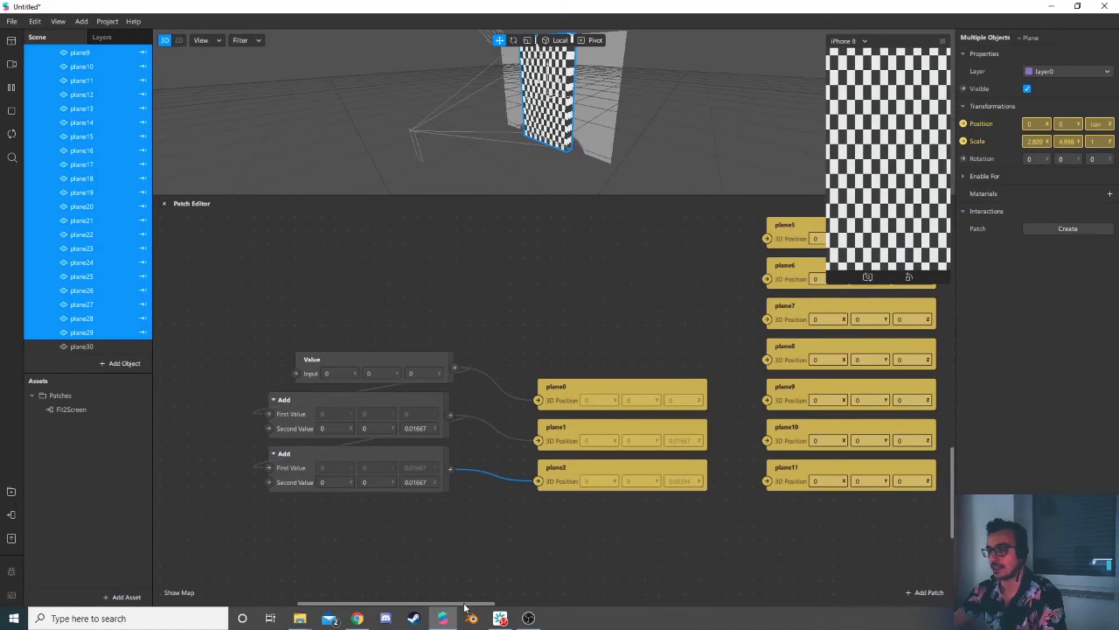
Step: Duplicate the Add patch several times to build a column of Add patches in front of the plane3–plane11 position patches
left_click_drag(465, 603, 489, 603)
scroll(387, 508, "down", 2)
left_click_drag(256, 527, 449, 394)
left_click_drag(460, 408, 392, 406)
scroll(520, 511, "down", 3)
left_click_drag(204, 434, 241, 428)
key("ctrl+d")
left_click_drag(204, 495, 265, 483)
key("ctrl+d")
left_click_drag(181, 577, 528, 322)
Step: Complete the chain of nine Add patches and connect their outputs to the positions of plane3 through plane11
scroll(560, 373, "up", 2)
left_click_drag(550, 448, 583, 409)
left_click_drag(550, 485, 583, 437)
left_click_drag(562, 512, 422, 415)
key("ctrl+d")
left_click_drag(510, 429, 490, 523)
left_click_drag(550, 485, 425, 521)
left_click_drag(551, 522, 583, 465)
left_click_drag(550, 559, 583, 427)
scroll(550, 516, "down", 2)
scroll(558, 490, "down", 2, "ctrl")
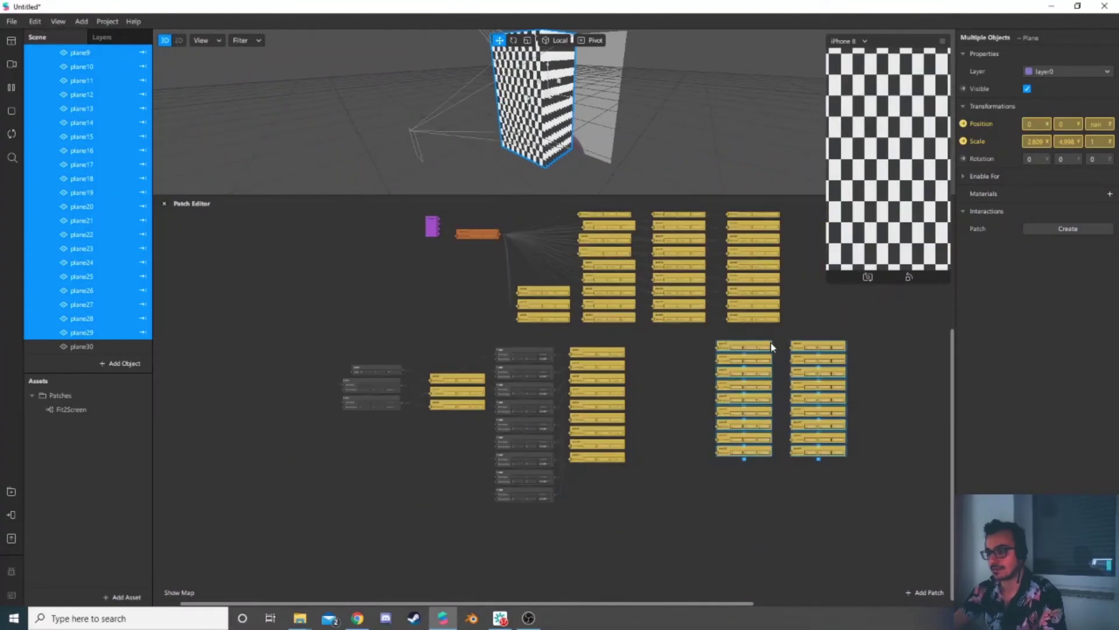
Step: Duplicate the column of nine Add patches and place the copy in front of the plane12–plane20 position patches
left_click_drag(560, 519, 706, 358)
key("ctrl+d")
left_click(588, 508)
scroll(839, 442, "up", 3, "ctrl")
Step: Connect the second Add column's outputs in order to the positions of plane12 through plane20
left_click_drag(620, 274, 671, 282)
left_click_drag(620, 311, 670, 310)
left_click_drag(620, 348, 671, 338)
left_click_drag(621, 386, 671, 366)
left_click_drag(619, 422, 671, 393)
left_click_drag(621, 458, 671, 422)
left_click_drag(620, 496, 671, 449)
left_click_drag(619, 533, 676, 475)
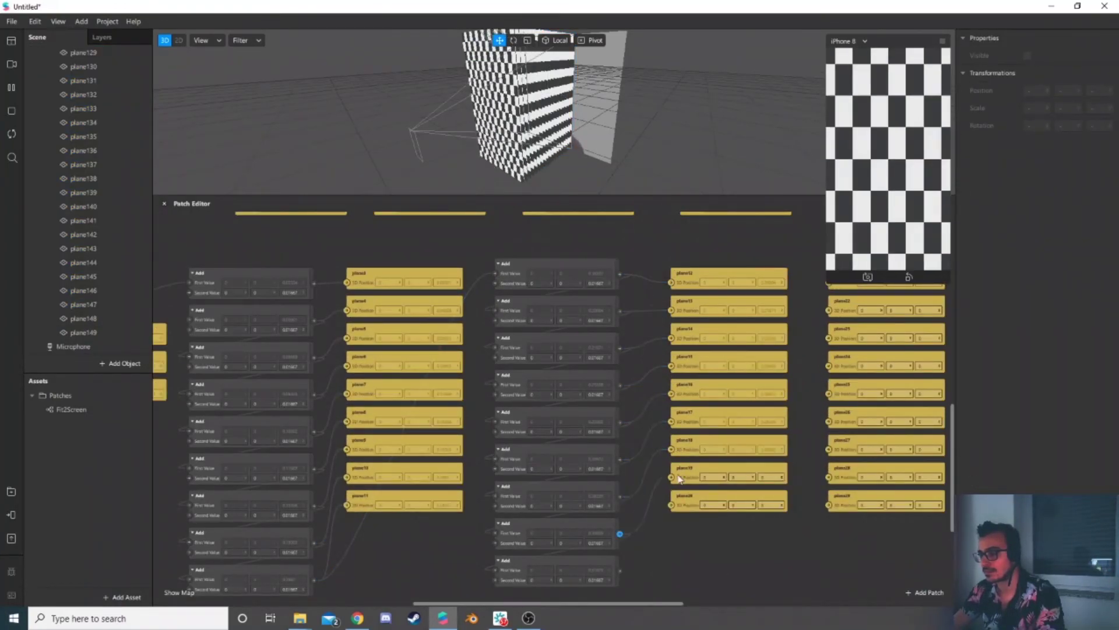
Step: Duplicate the Add column again and place the copy in front of the plane21–plane29 position patches
scroll(681, 478, "down", 4)
left_click_drag(570, 586, 786, 351)
scroll(892, 393, "up", 2, "ctrl")
scroll(520, 469, "down", 3)
scroll(519, 469, "up", 1)
left_click_drag(479, 570, 677, 255)
left_click_drag(632, 603, 721, 604)
Step: Connect the third Add column's outputs in order to the positions of plane21 through plane29
left_click_drag(538, 256, 580, 301)
left_click_drag(538, 330, 580, 329)
left_click_drag(538, 366, 580, 356)
left_click_drag(538, 403, 580, 384)
left_click_drag(538, 440, 580, 412)
left_click_drag(538, 477, 580, 440)
left_click_drag(538, 514, 580, 468)
left_click_drag(538, 551, 580, 495)
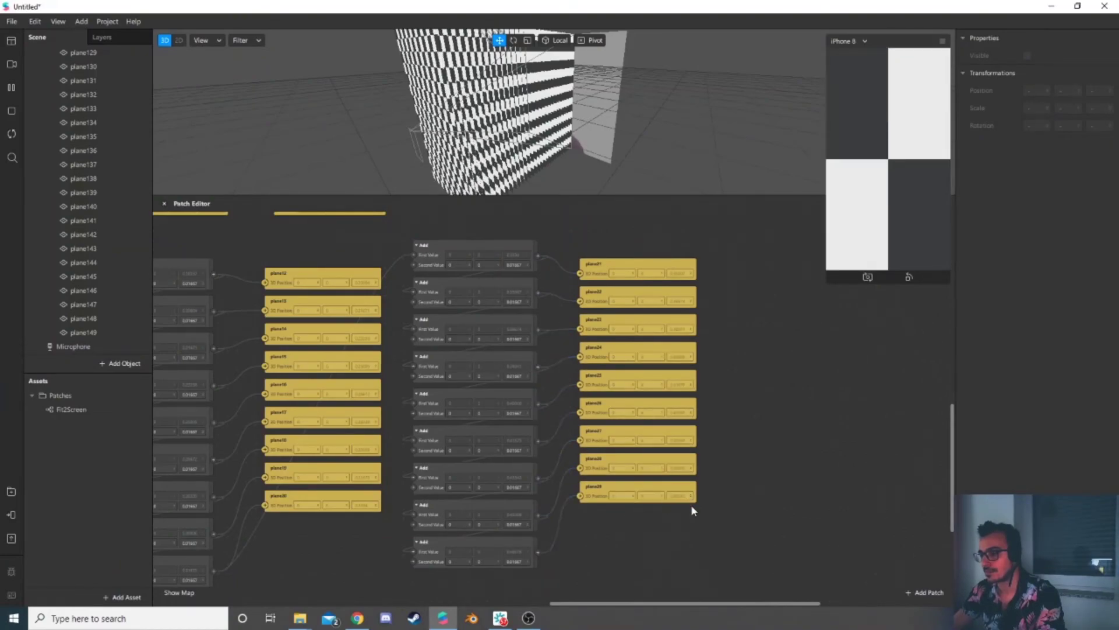
Step: Enlarge the 3D viewport and examine the spacing of the stacked planes from the side
scroll(599, 500, "down", 8)
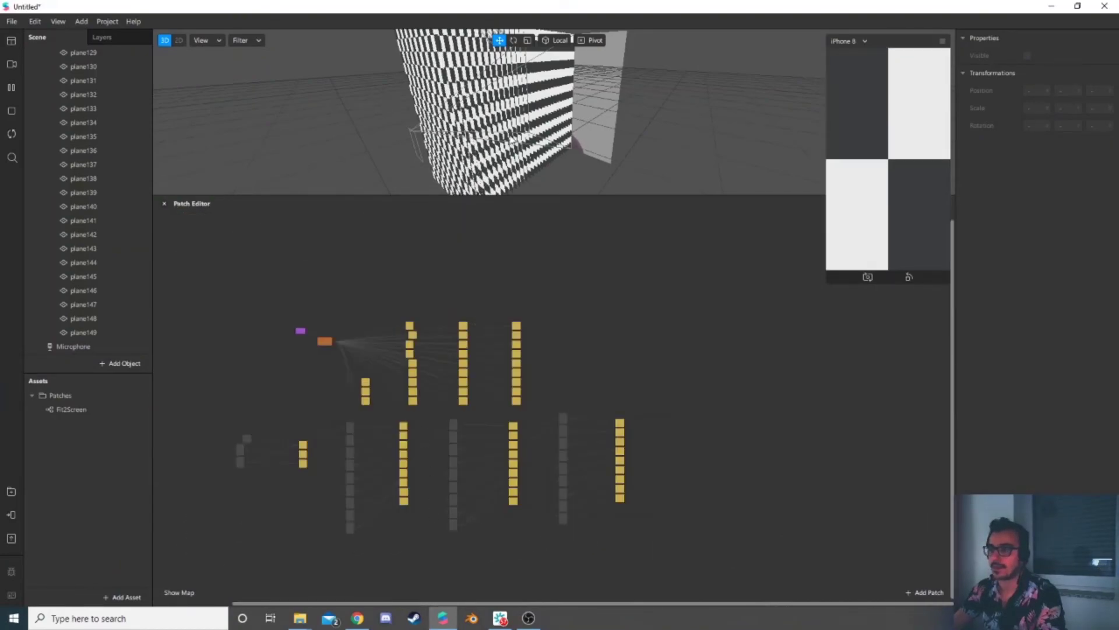
scroll(527, 166, "down", 3)
left_click_drag(530, 196, 456, 417)
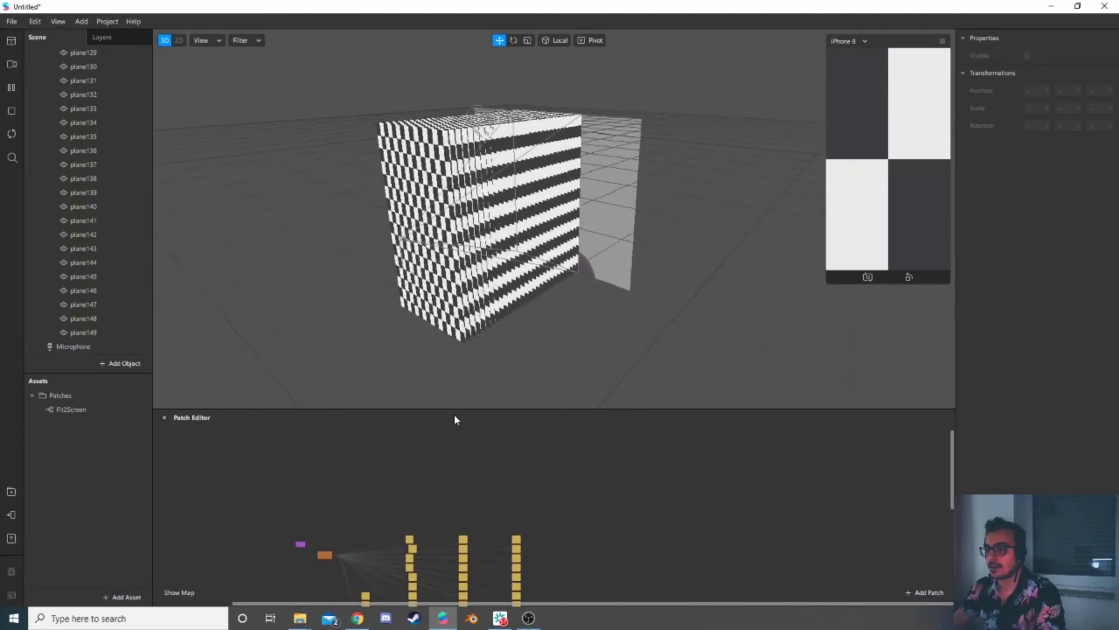
middle_click_drag(484, 350, 362, 358)
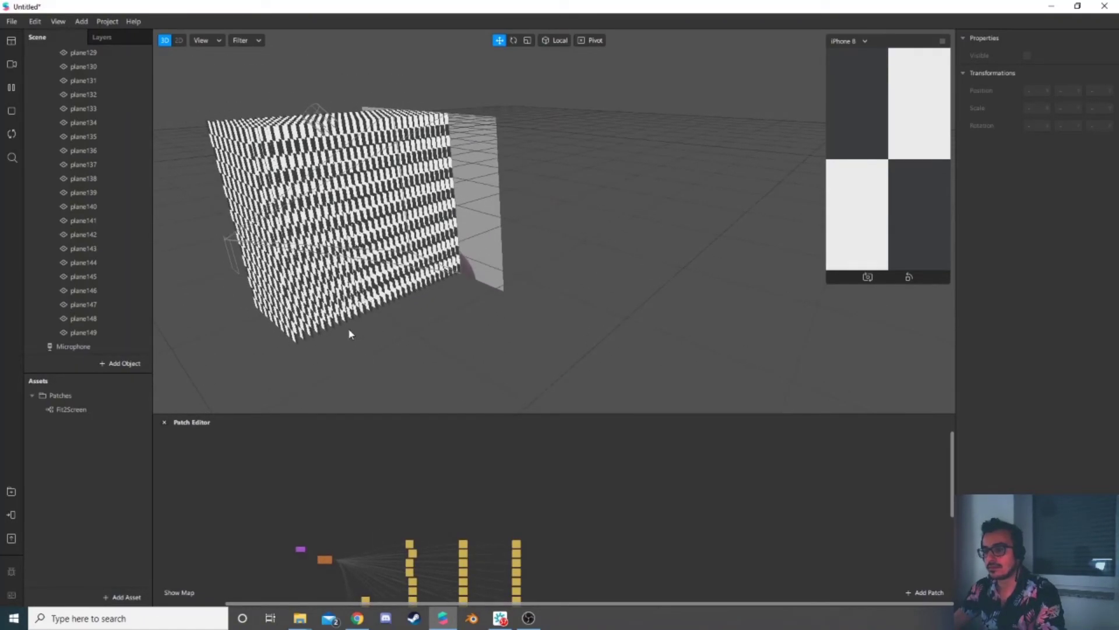
left_click_drag(349, 328, 394, 318)
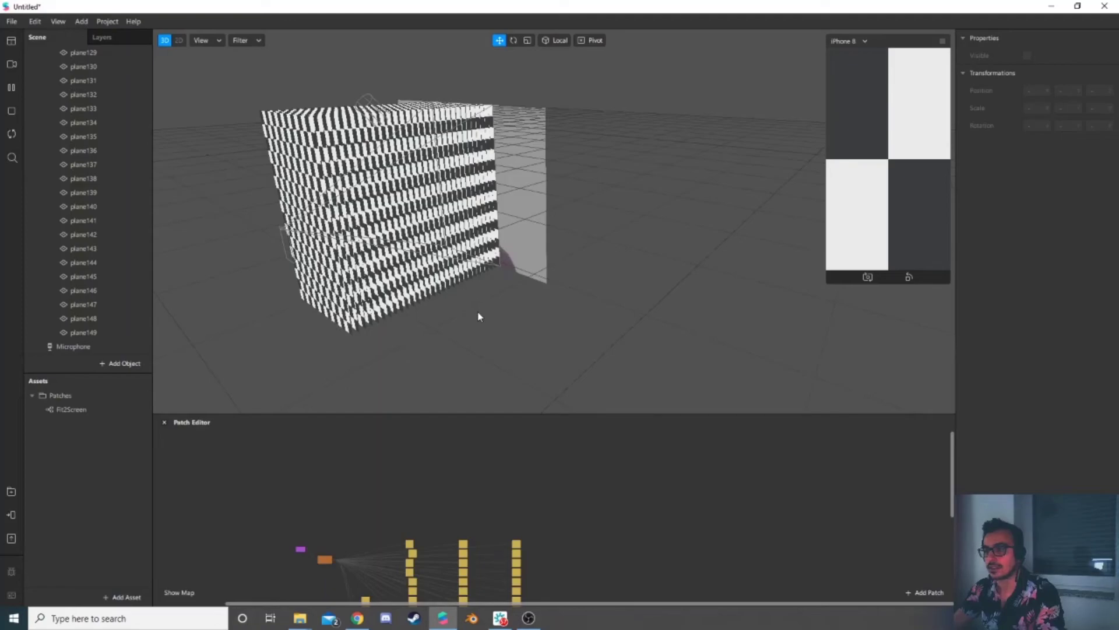
Step: Enlarge the Patch Editor and look over the connected scale and position patch columns
left_click_drag(478, 316, 562, 332)
left_click_drag(567, 415, 561, 207)
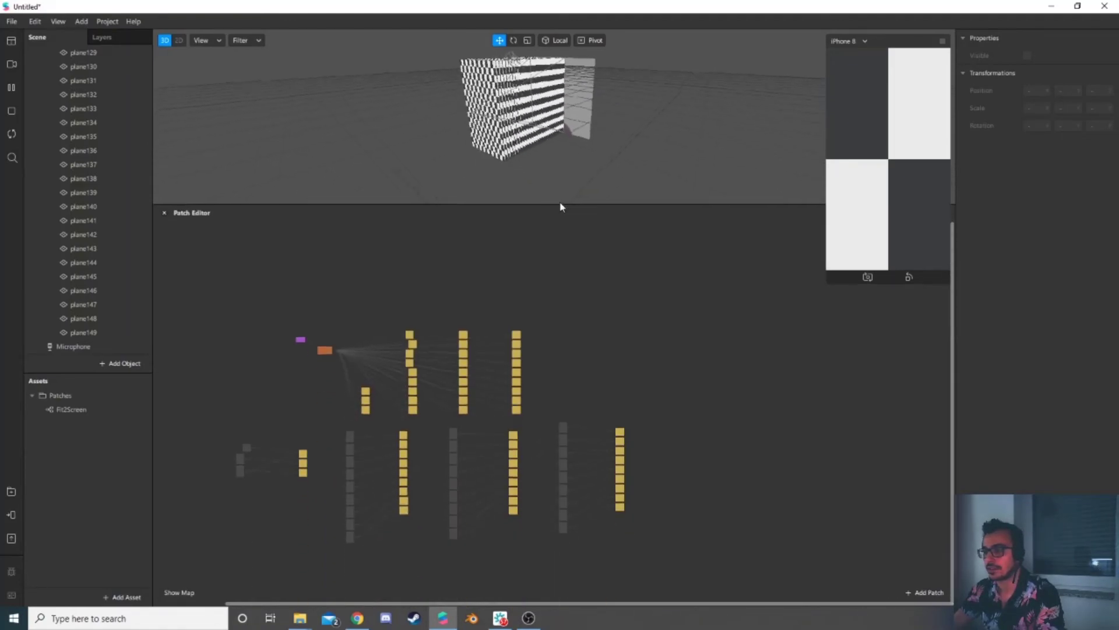
scroll(526, 378, "down", 1)
scroll(474, 464, "down", 1, "ctrl")
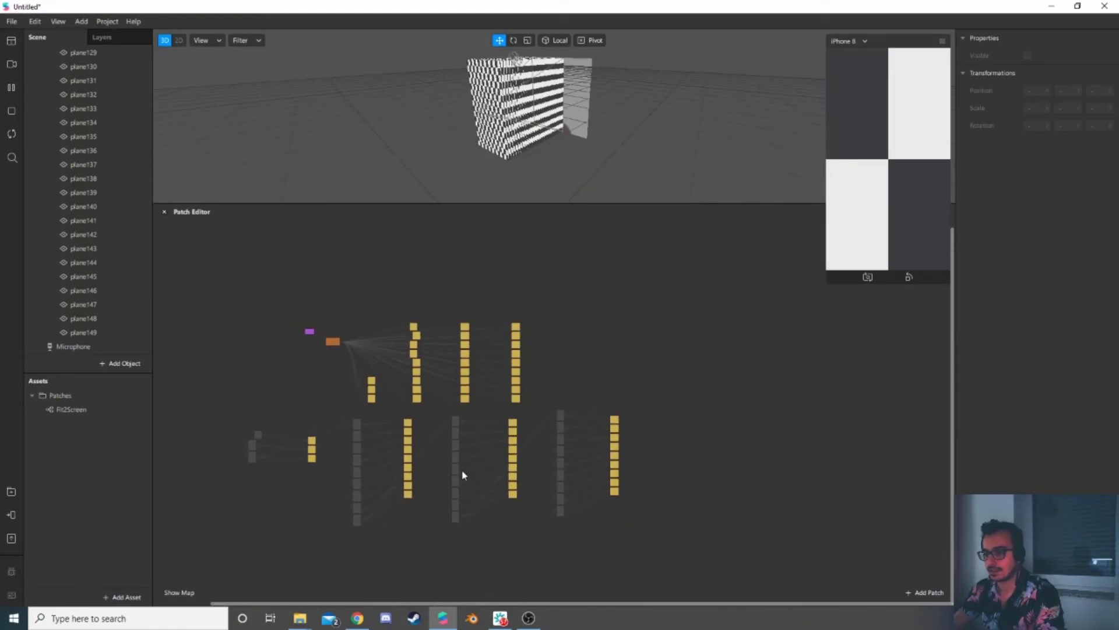
scroll(274, 568, "up", 4, "ctrl")
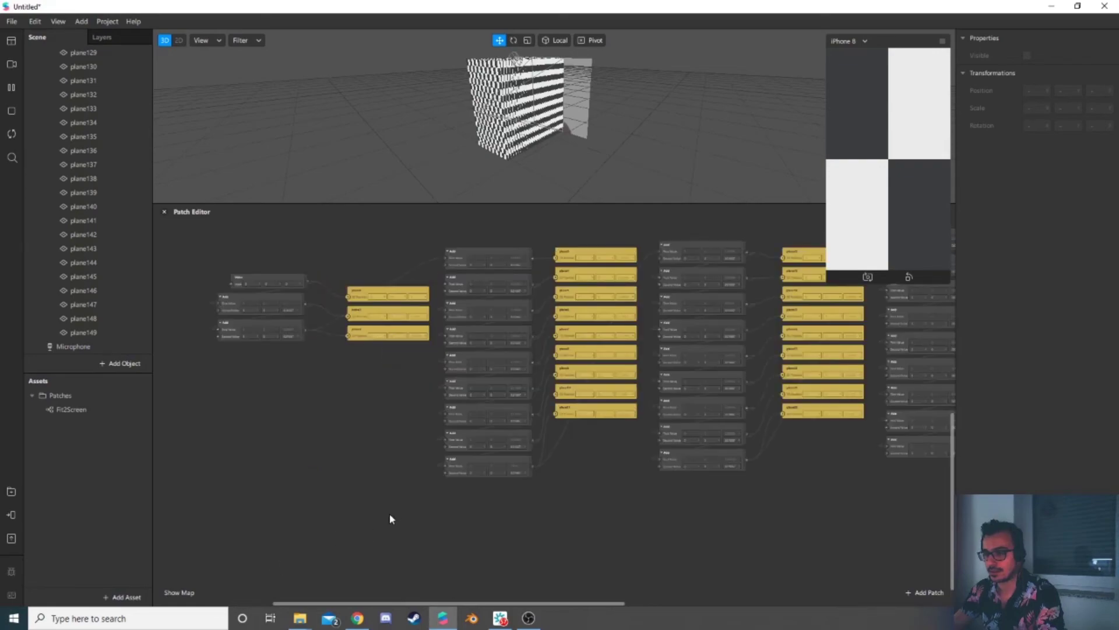
scroll(386, 516, "up", 5)
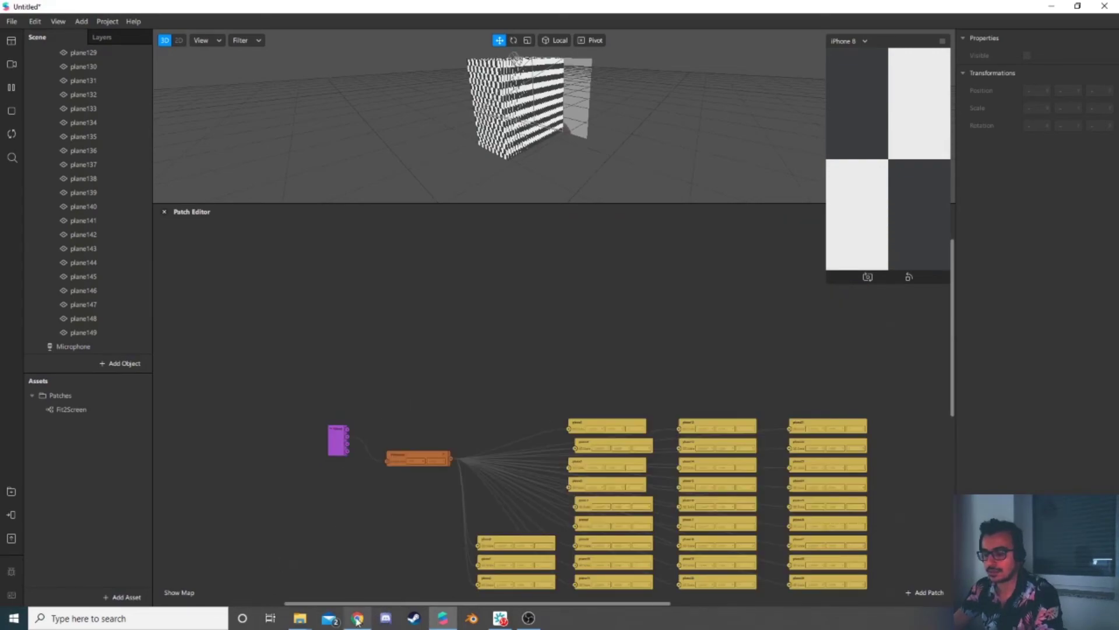
Step: Extract the texture of the scene's Camera and place cameraTexture0 as a patch above the Device patch
mouse_move(357, 618)
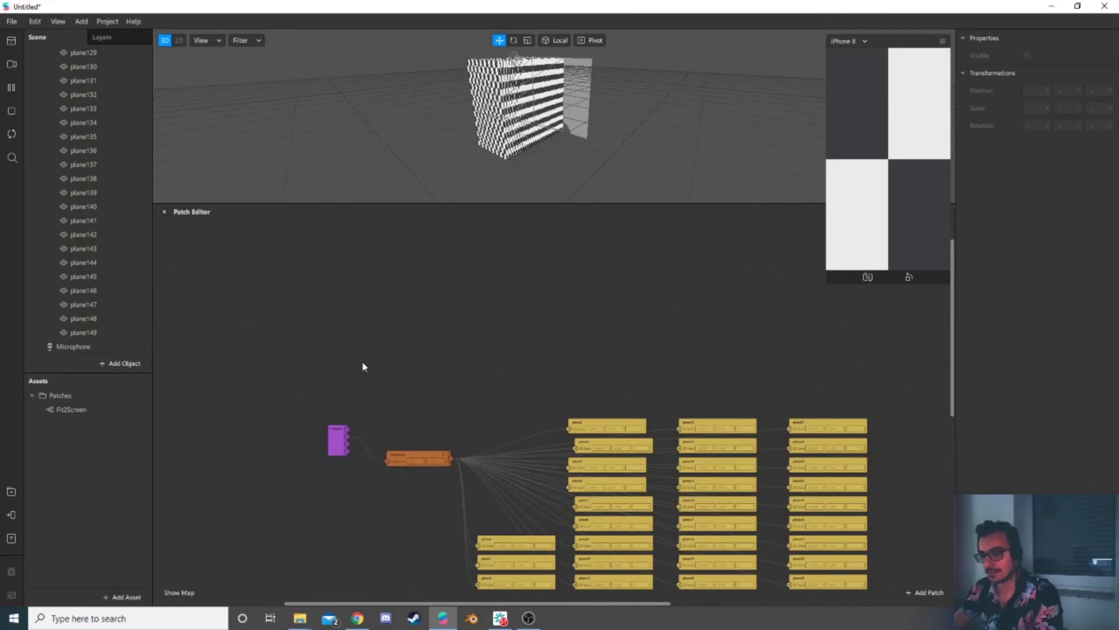
scroll(108, 307, "up", 20)
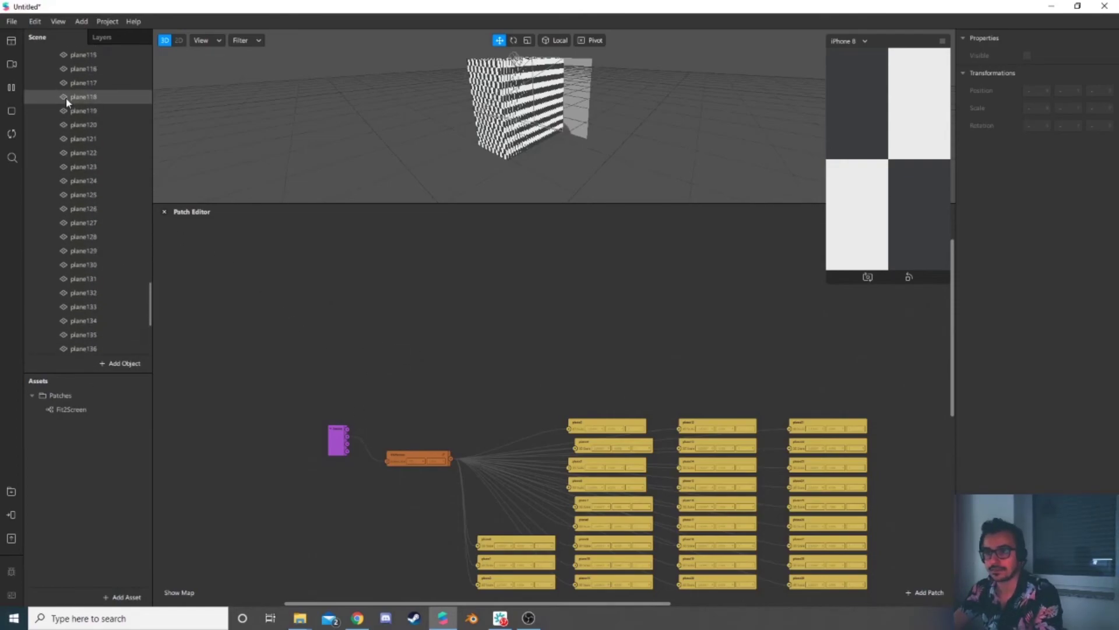
scroll(75, 108, "up", 20)
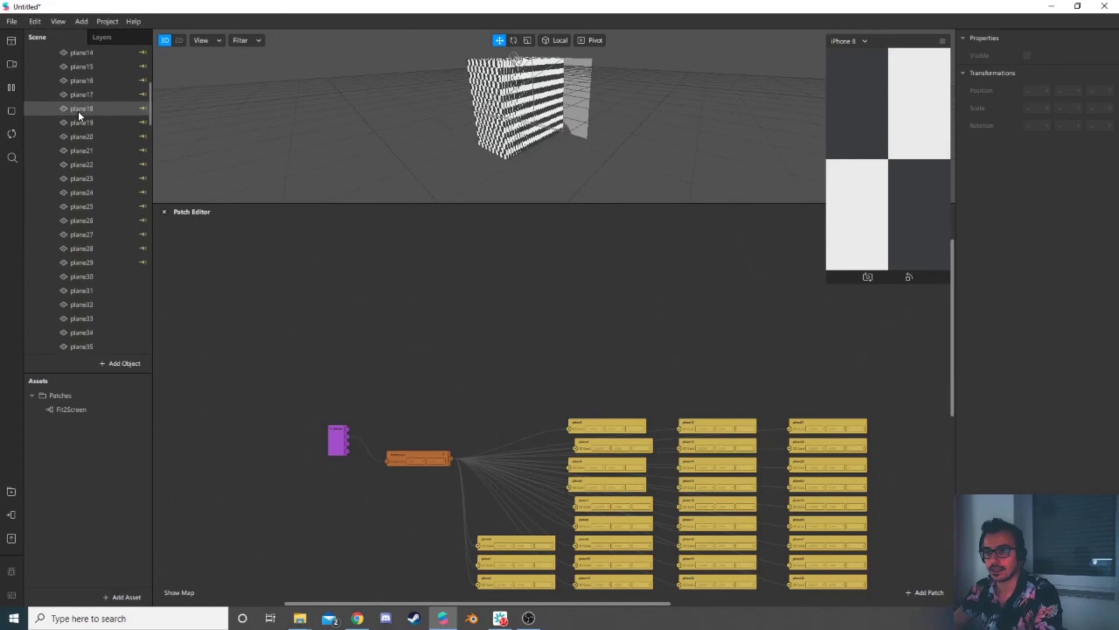
left_click(133, 54)
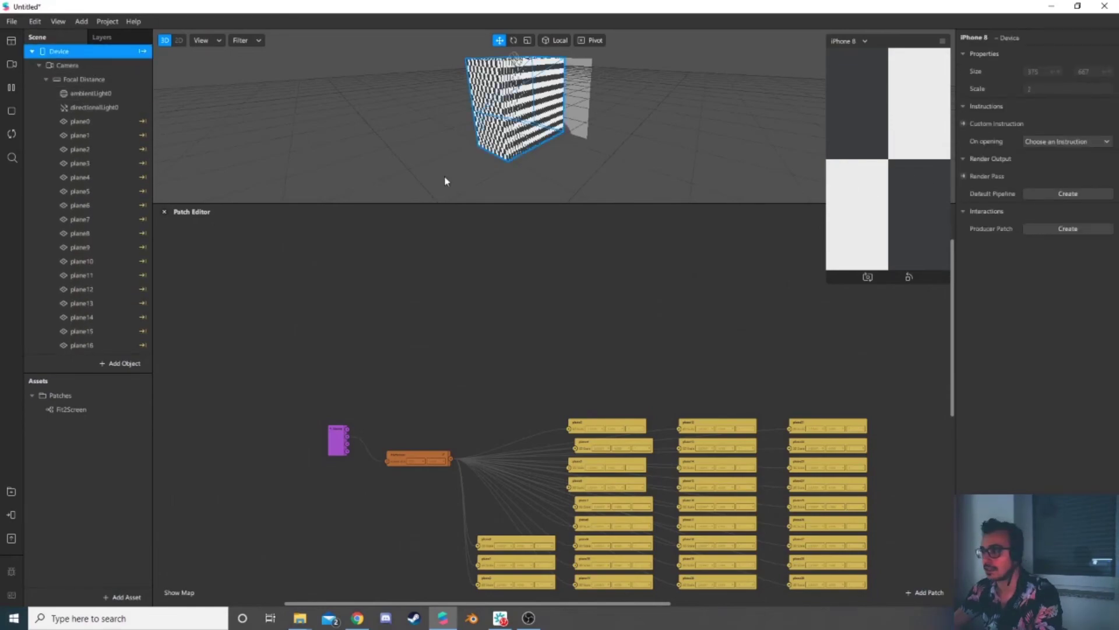
left_click(114, 65)
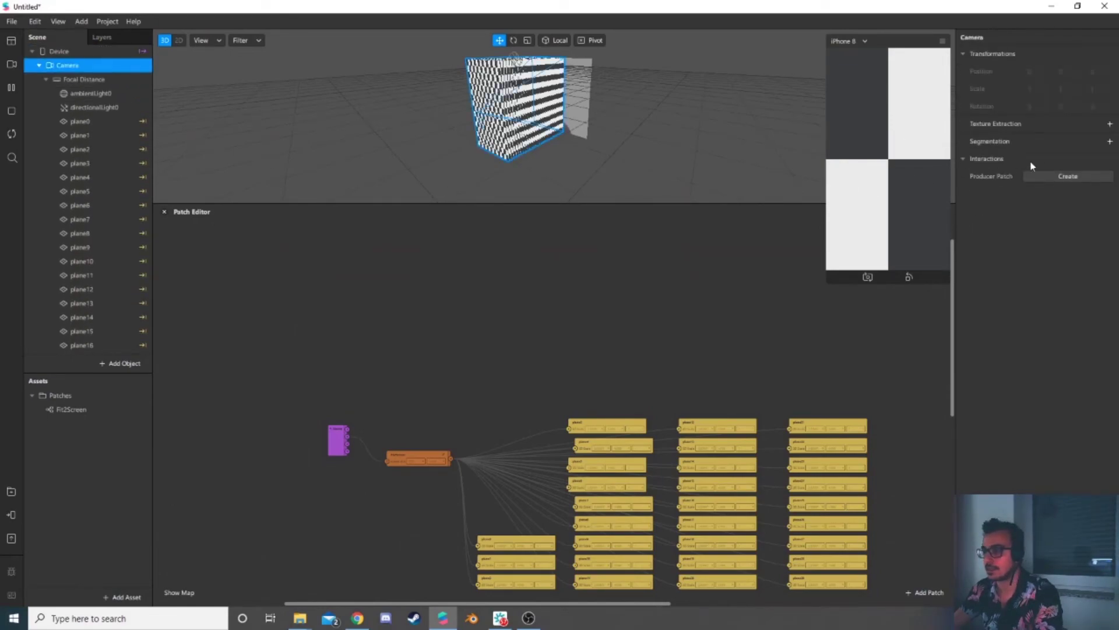
left_click(1111, 125)
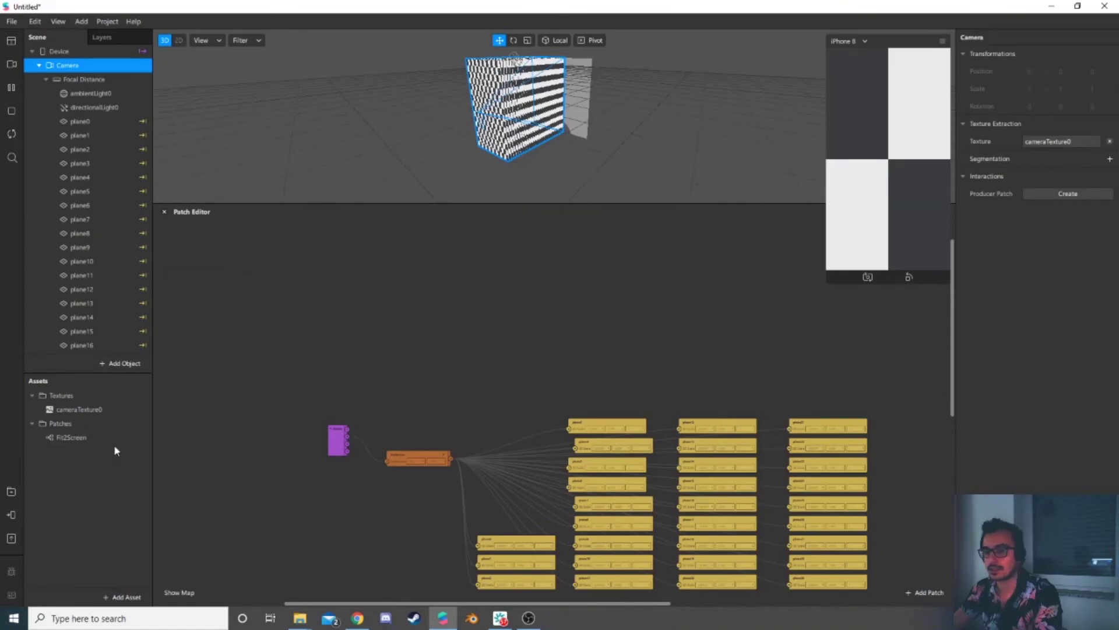
left_click_drag(96, 412, 276, 343)
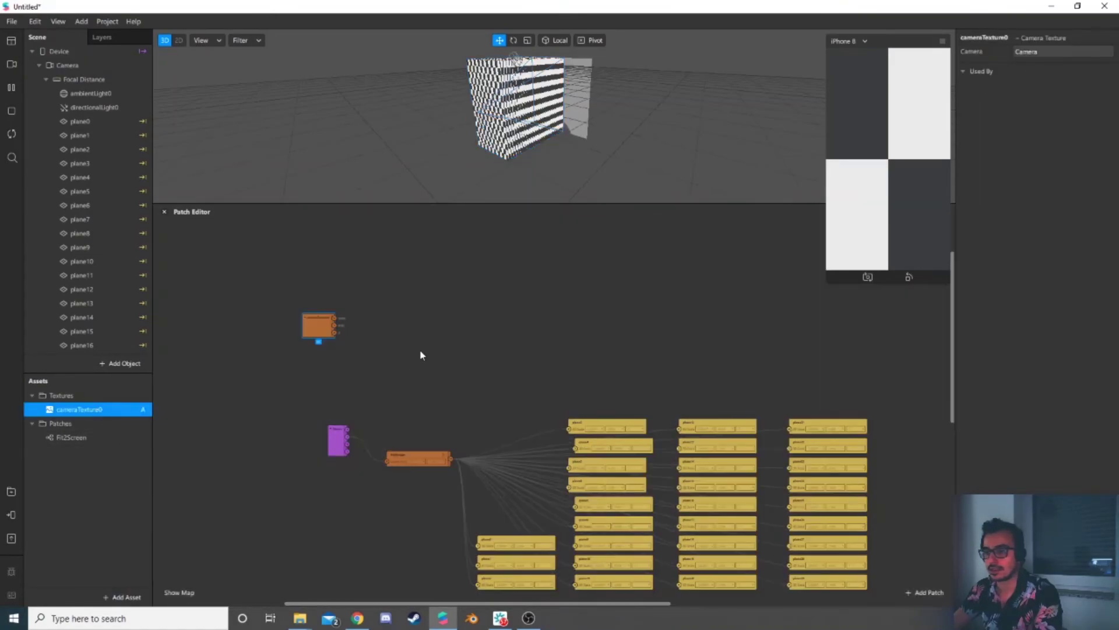
Step: Switch to the browser to view the Relative luminance article and the "bloom effect spark ar" video results, and return to Spark AR
scroll(417, 355, "up", 1)
scroll(416, 356, "up", 3, "ctrl")
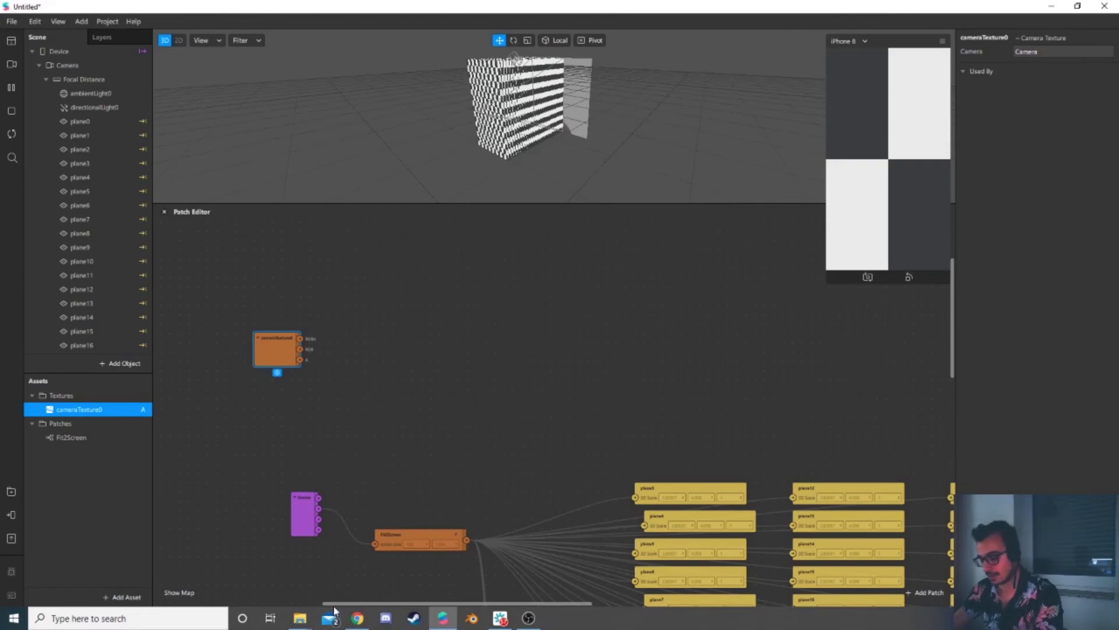
left_click(358, 618)
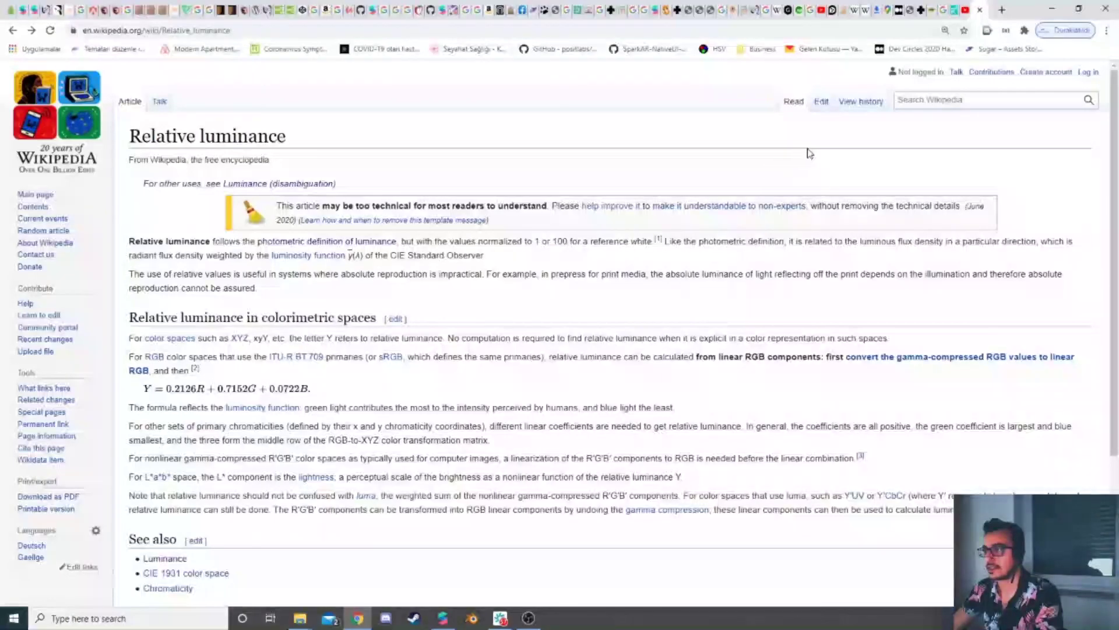
left_click(965, 10)
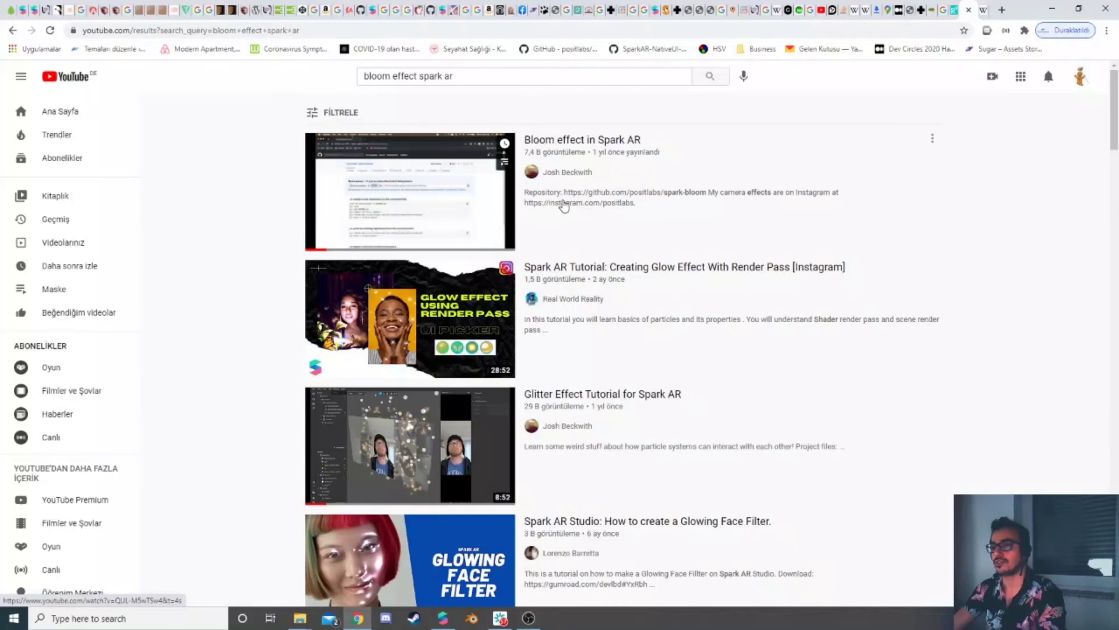
left_click(1050, 10)
scroll(343, 367, "up", 2)
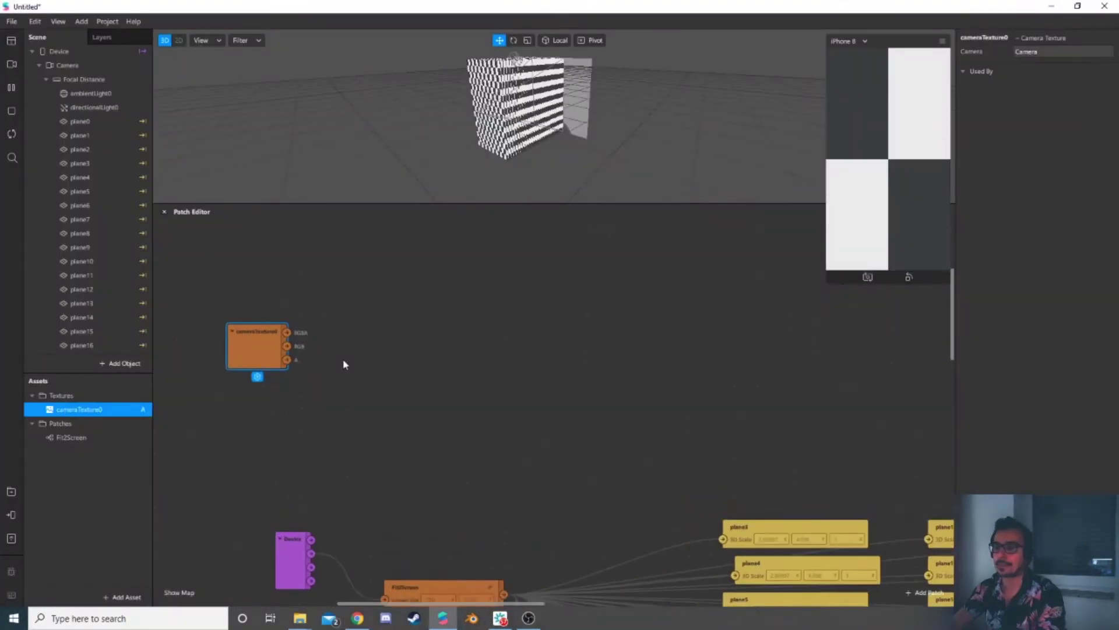
Step: Import the Luminance patch asset from the AR Library and feed it with the camera texture's RGB output
left_click(107, 544)
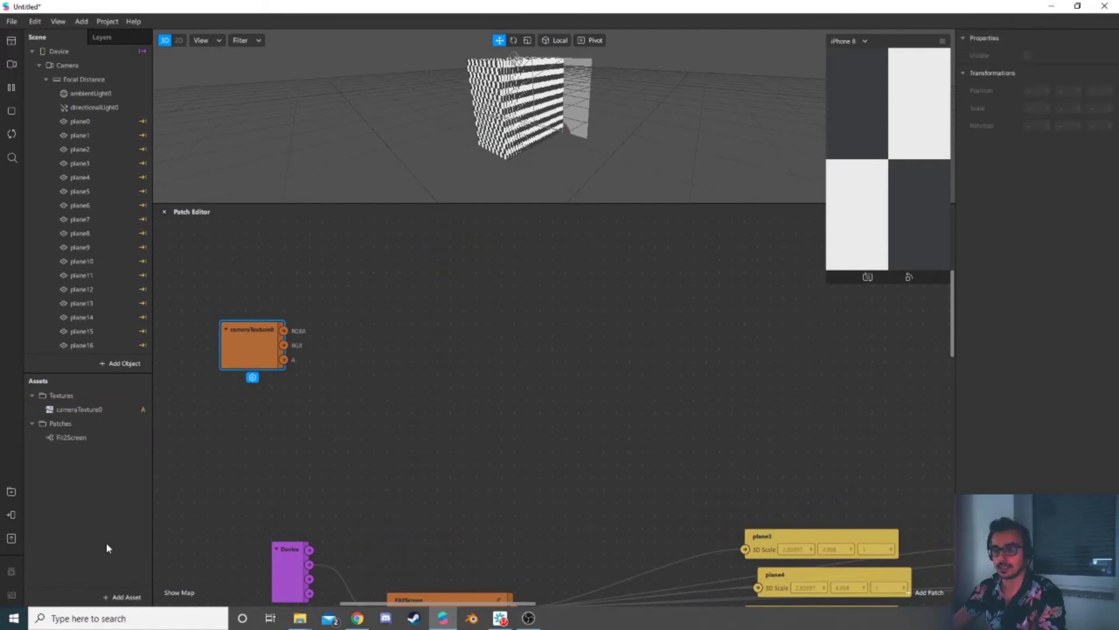
left_click(126, 597)
left_click(165, 421)
type("lum")
key("Return")
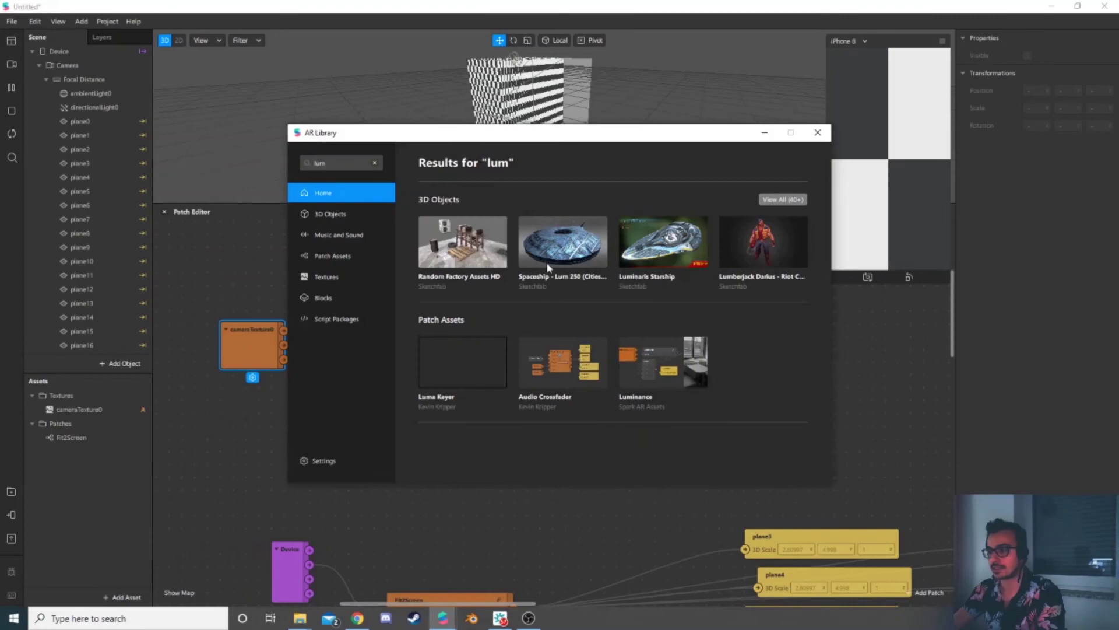
left_click(664, 373)
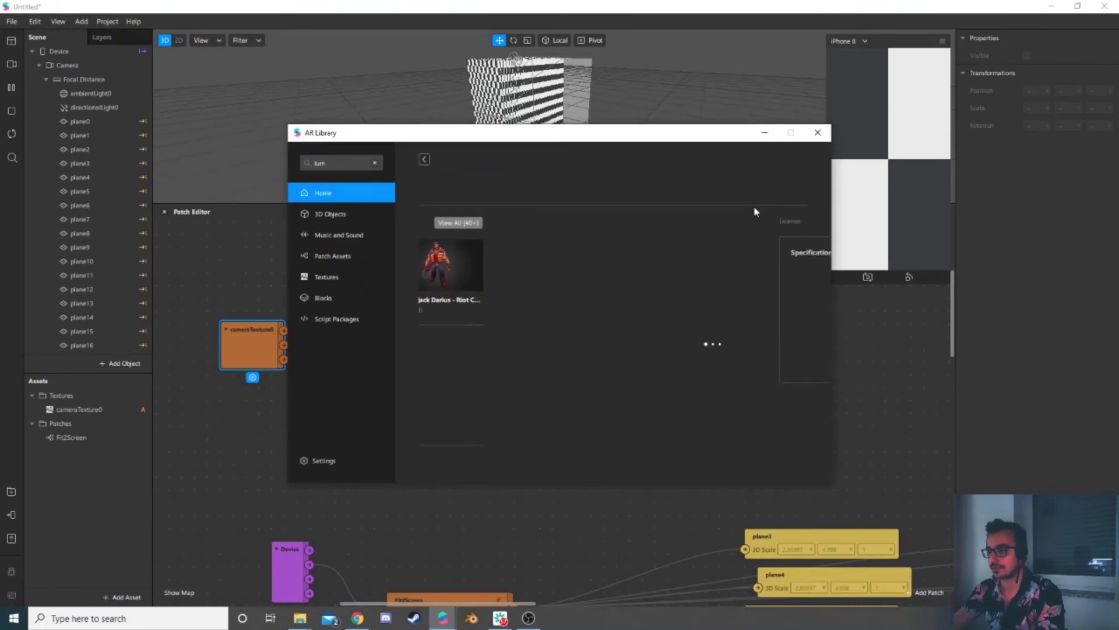
left_click(785, 186)
left_click(819, 132)
left_click_drag(89, 450, 355, 283)
left_click(285, 373)
Step: Add a Swizzle patch to the Luminance output with the swizzle value xxx1 and line it up beside Luminance
left_click_drag(466, 300, 469, 303)
type("swizzle")
key("Return")
left_click(513, 337)
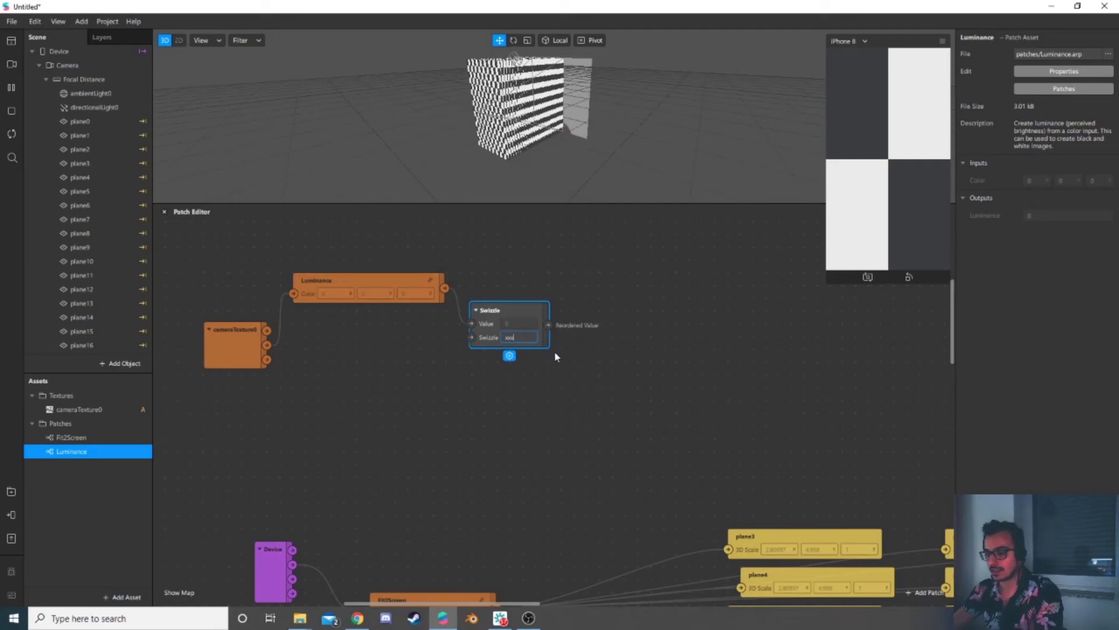
type("1")
left_click_drag(531, 309, 545, 280)
Step: Add a Smooth Step patch to the Swizzle output and line it up beside the Swizzle patch
left_click_drag(482, 605, 498, 605)
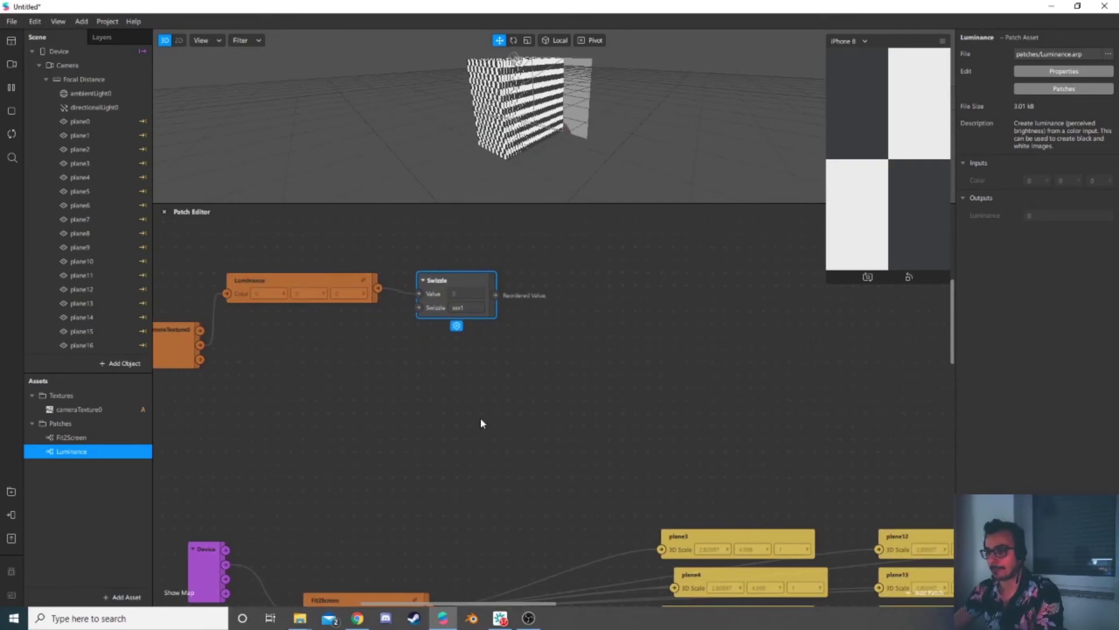
left_click_drag(495, 295, 516, 293)
type("smoo")
key("Return")
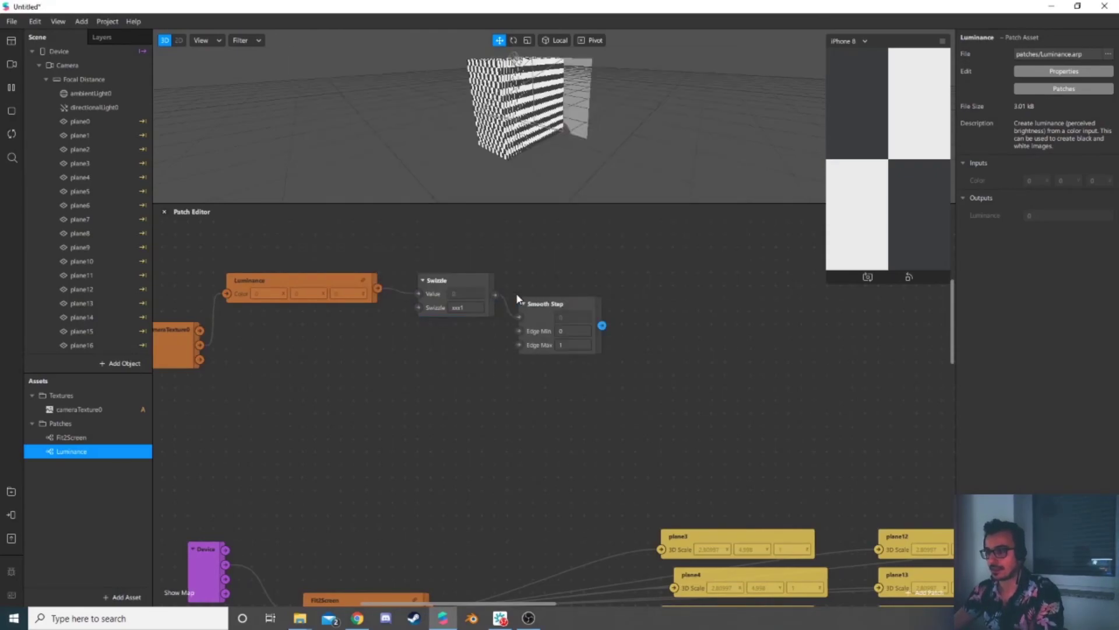
left_click_drag(547, 310, 547, 282)
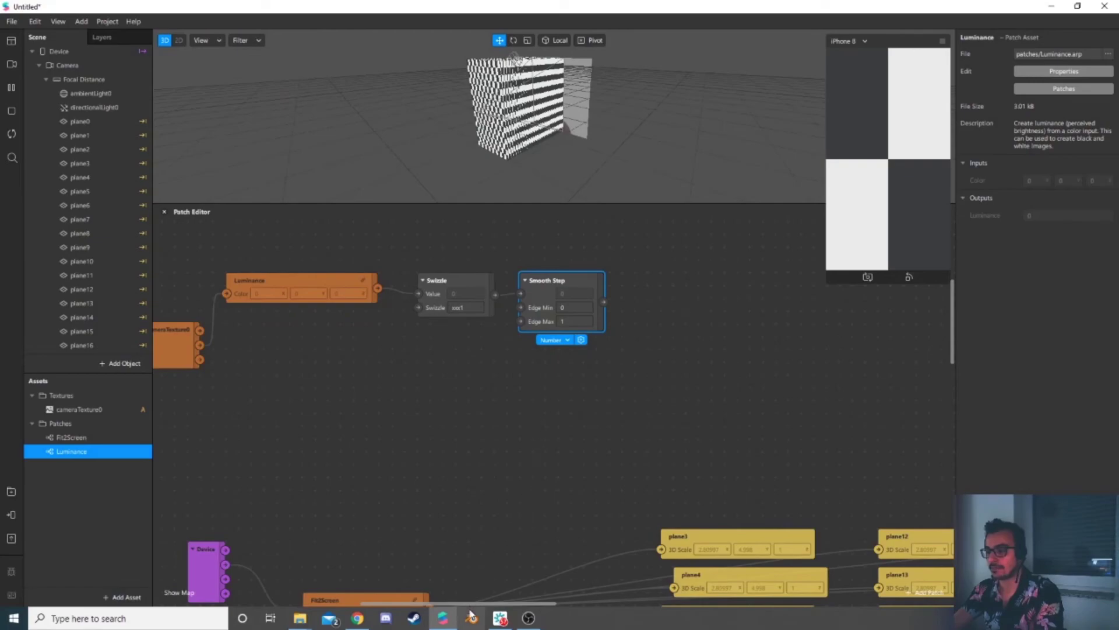
Step: Import RadialBlur25.arp from the Blurs folder inside z_patches into the project's assets
left_click_drag(471, 605, 507, 606)
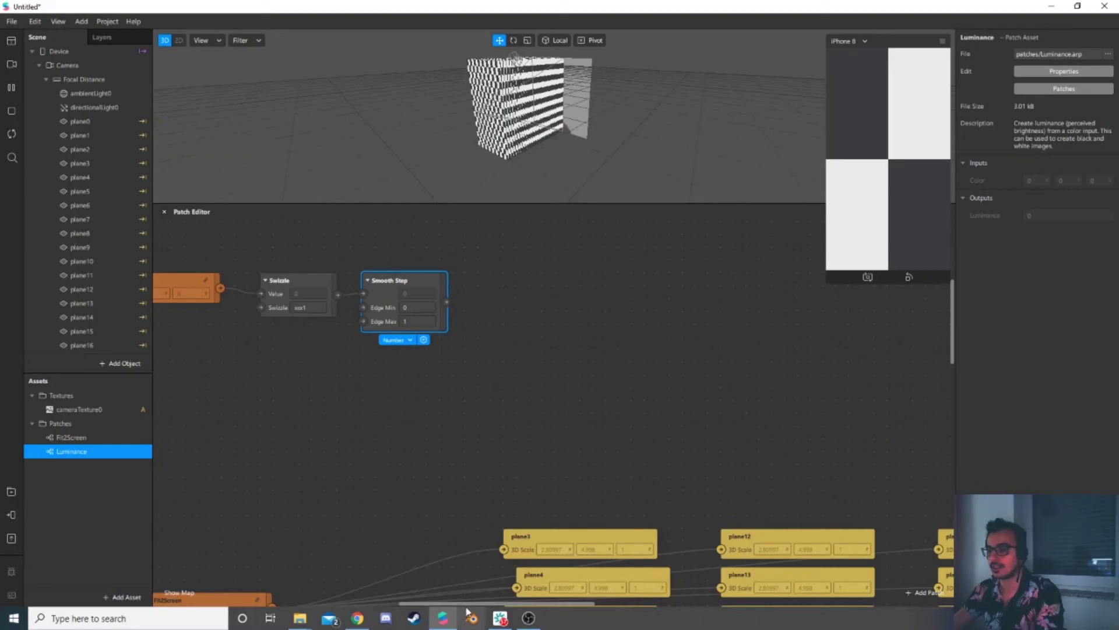
left_click_drag(467, 605, 483, 605)
scroll(482, 509, "up", 2)
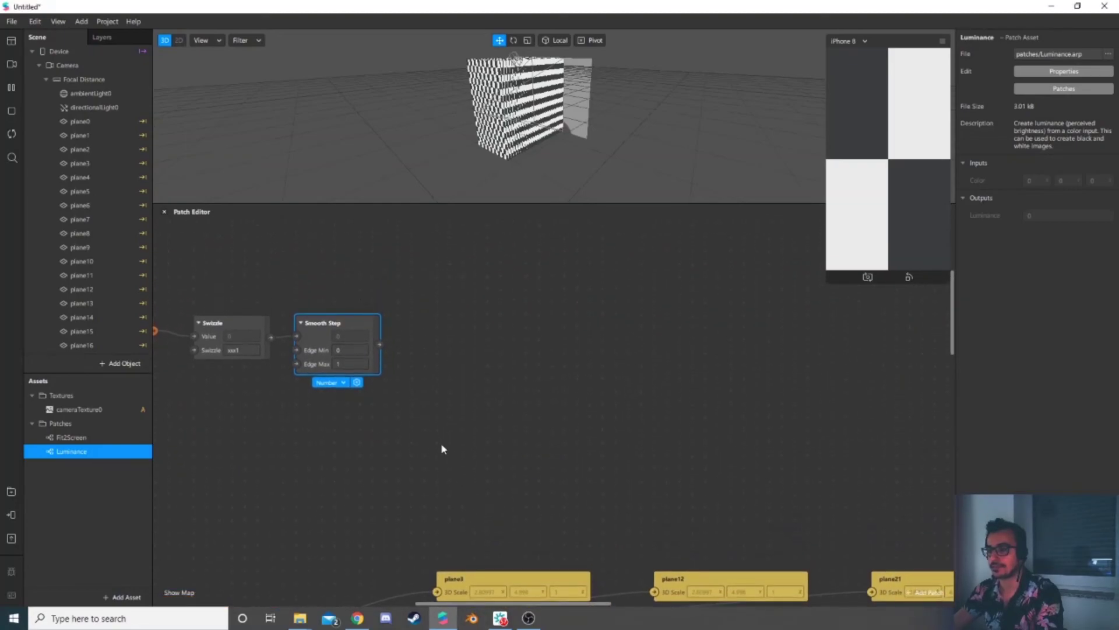
left_click(422, 410)
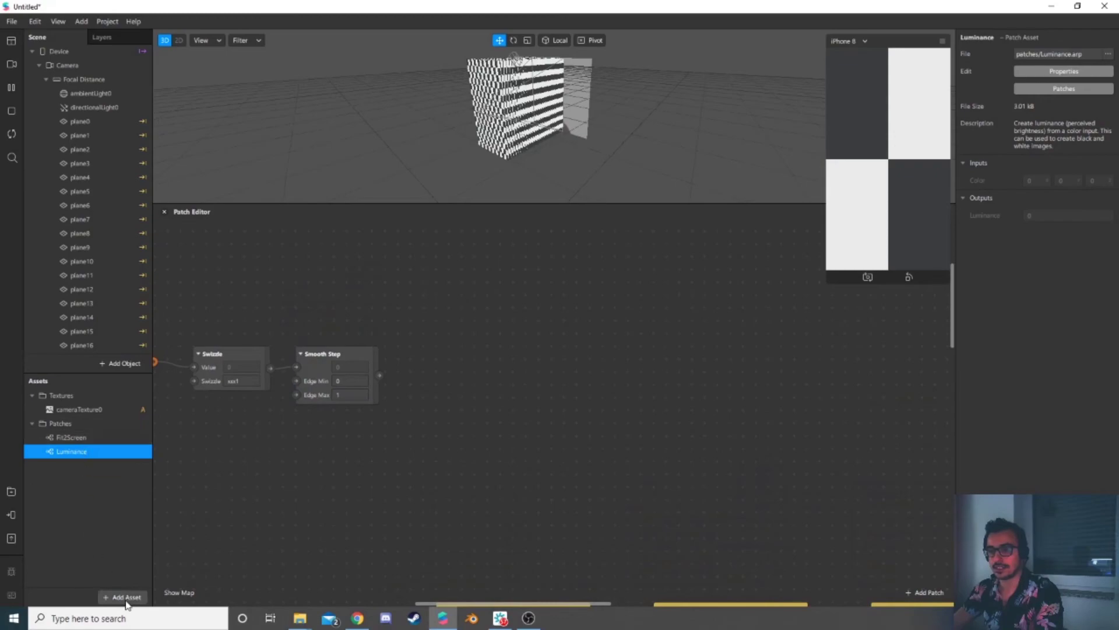
mouse_move(302, 617)
left_click(316, 591)
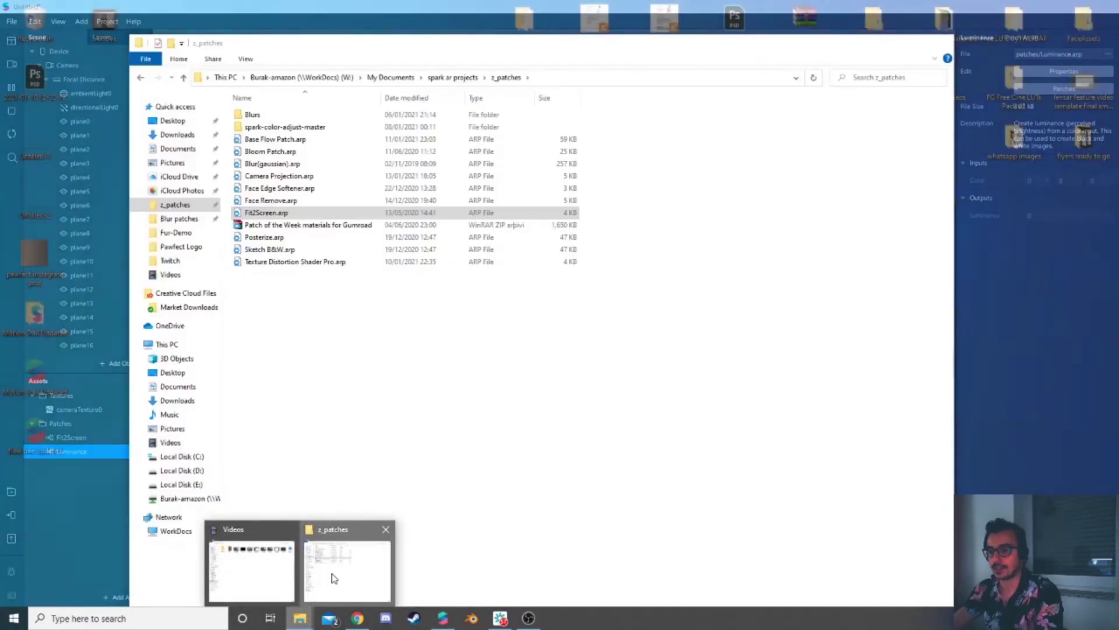
double_click(253, 114)
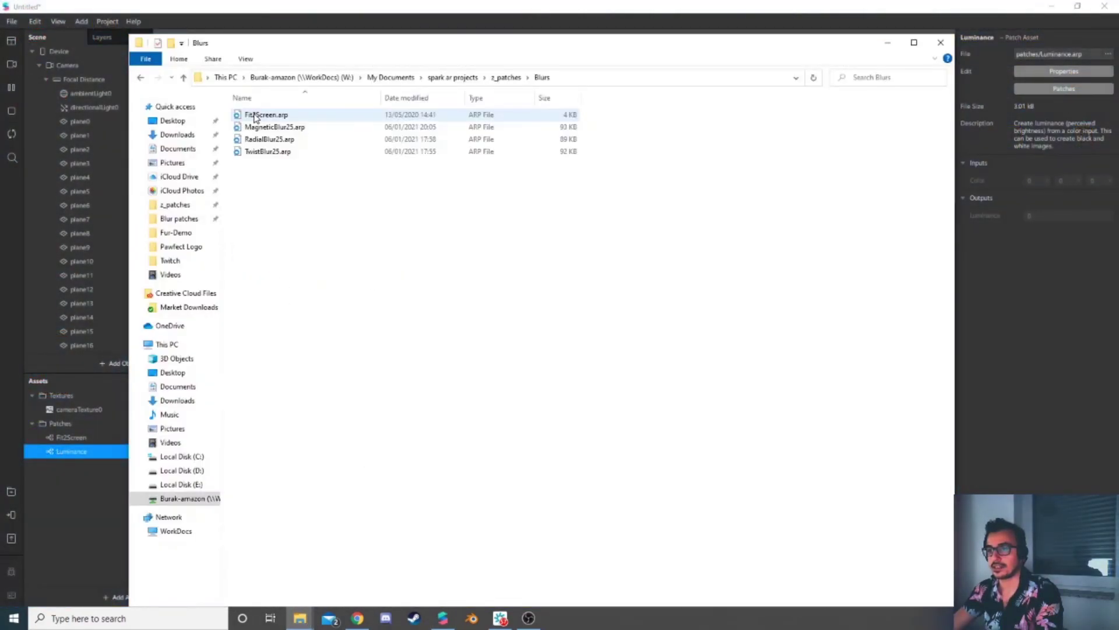
left_click_drag(257, 139, 88, 513)
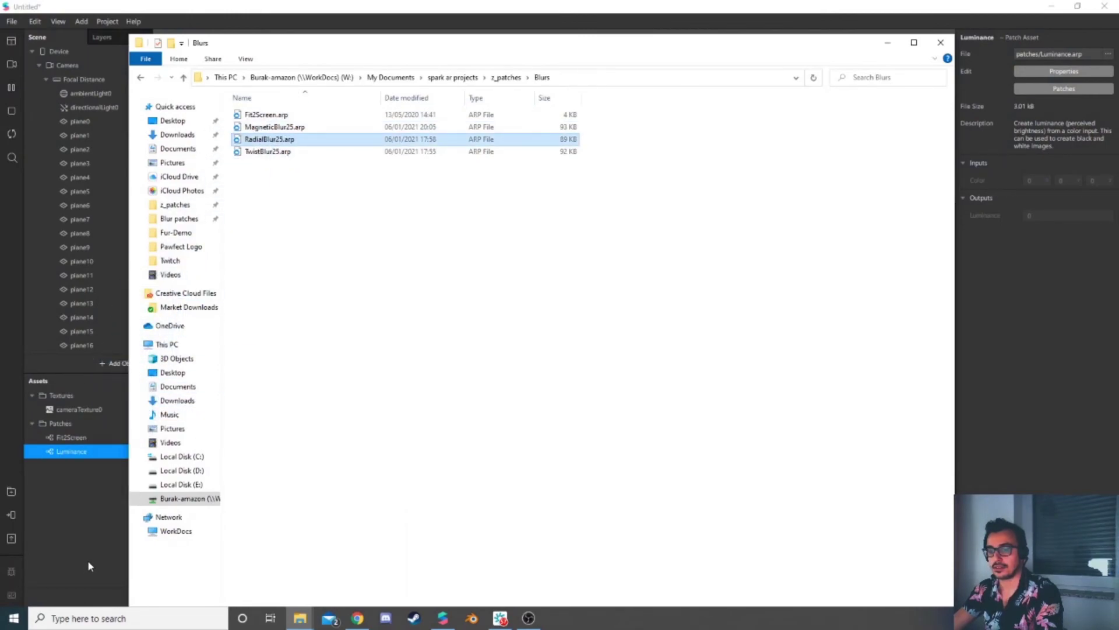
left_click(87, 560)
Step: Place a RadialBlur25 patch and a duplicate below it, and connect the Smooth Step output to both Texture inputs
left_click_drag(90, 470, 425, 316)
left_click(391, 382)
left_click(447, 347)
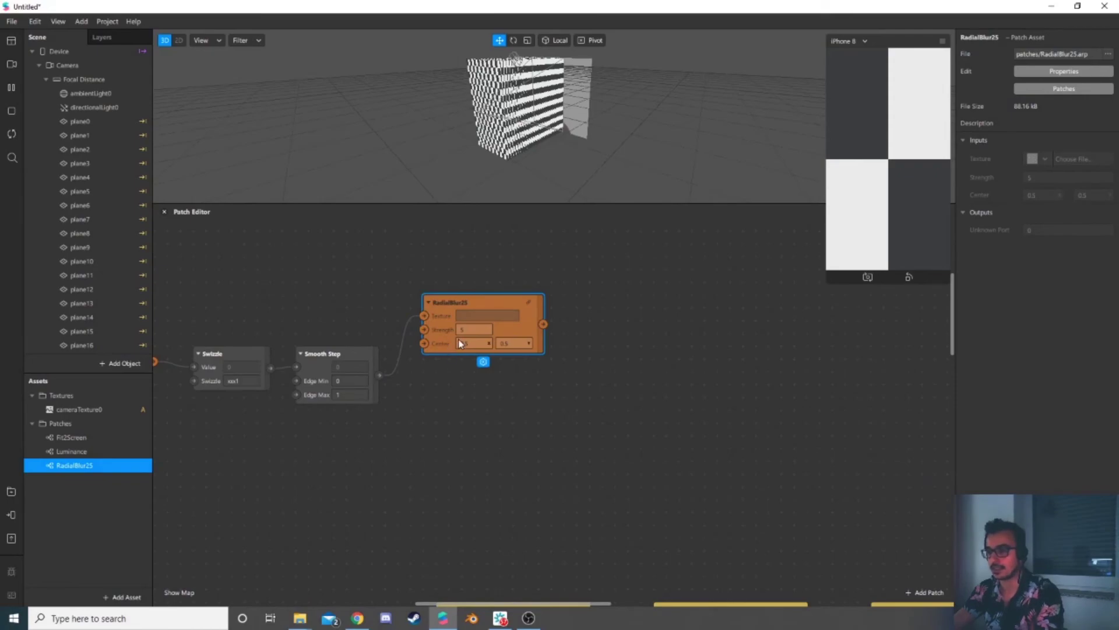
key("ctrl+d")
left_click_drag(464, 347, 434, 441)
left_click_drag(381, 376, 419, 405)
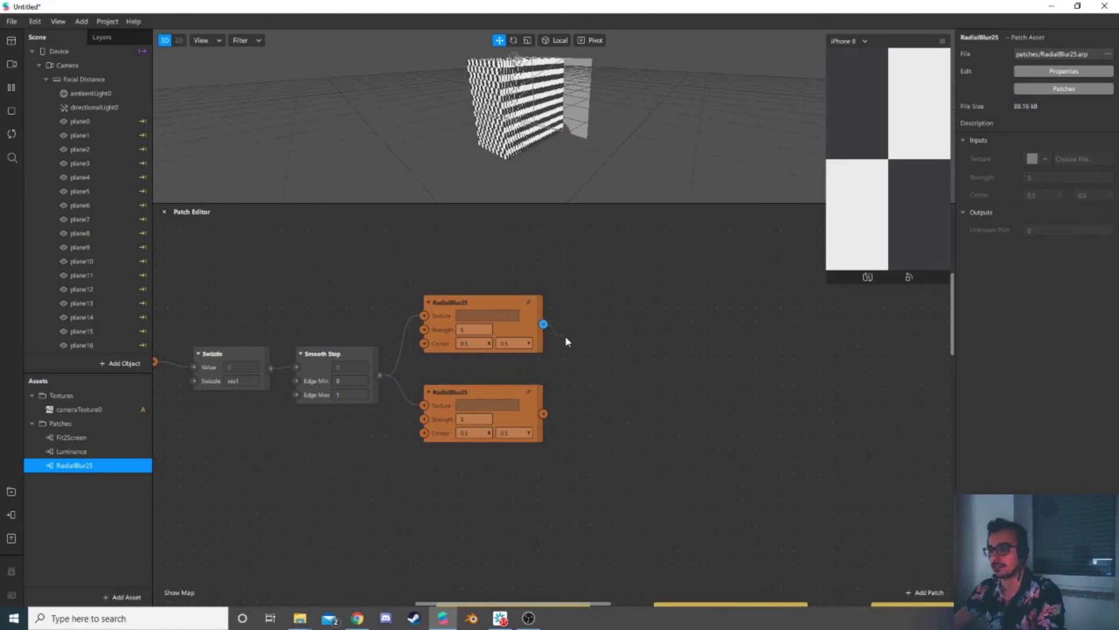
Step: Combine the outputs of both RadialBlur25 patches in a new Mix patch with Alpha 0.5
right_click(586, 353)
type("n")
key("BackSpace")
type("mix")
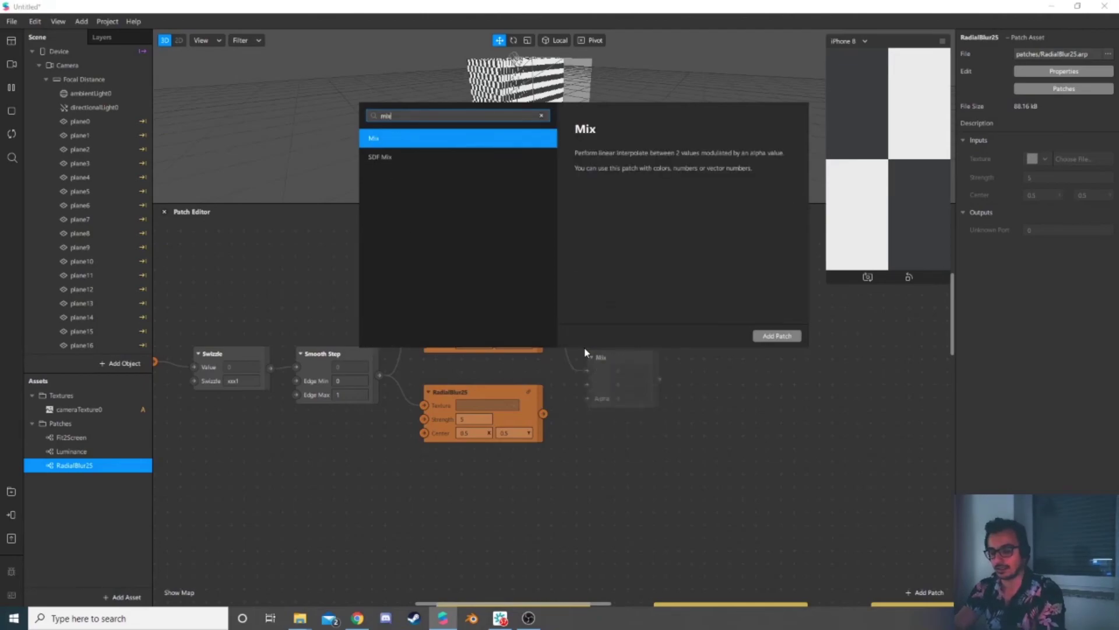
key("Return")
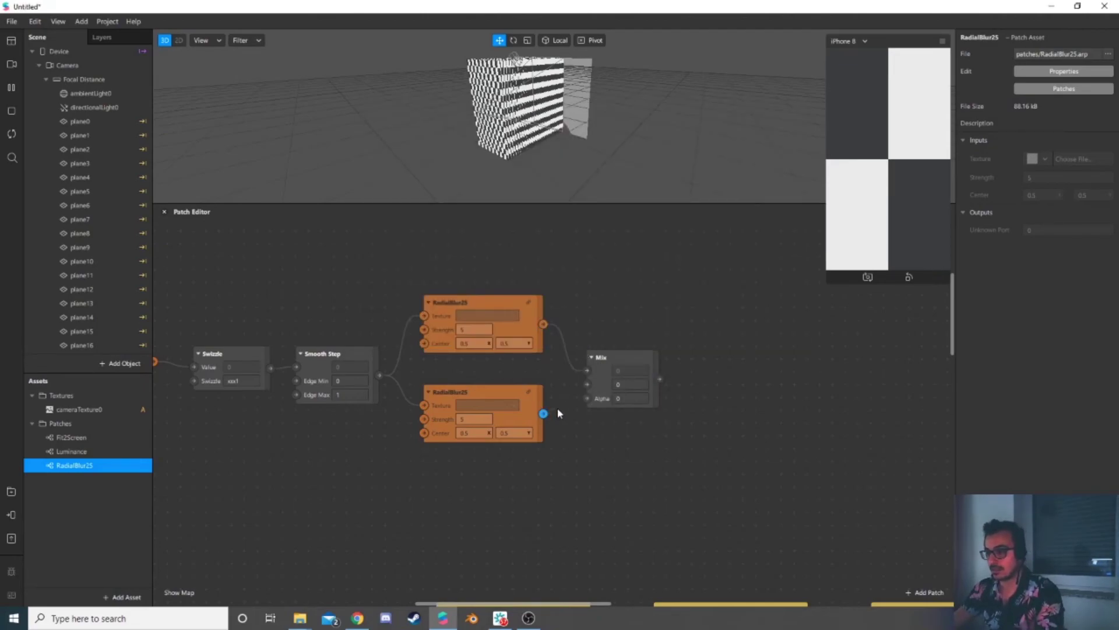
left_click_drag(512, 606, 562, 497)
left_click(457, 398)
type("0.5")
key("Return")
Step: Move the Mix patch up slightly so it sits centered beside the two RadialBlur25 patches
left_click(270, 324)
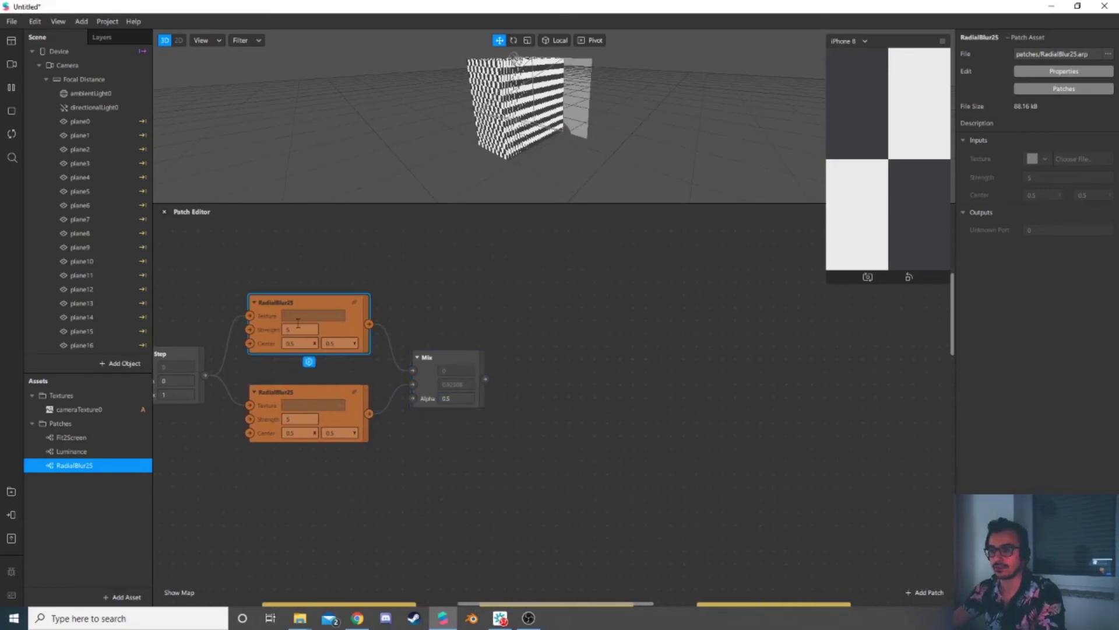
scroll(500, 413, "down", 3)
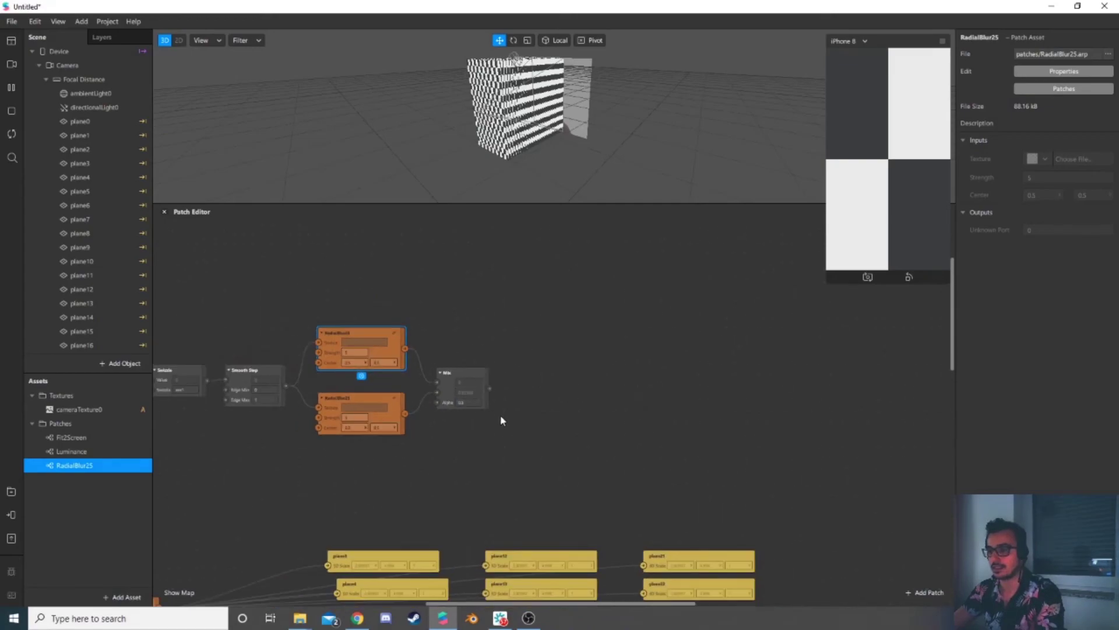
left_click_drag(363, 450, 475, 365)
left_click(462, 432)
left_click(473, 374)
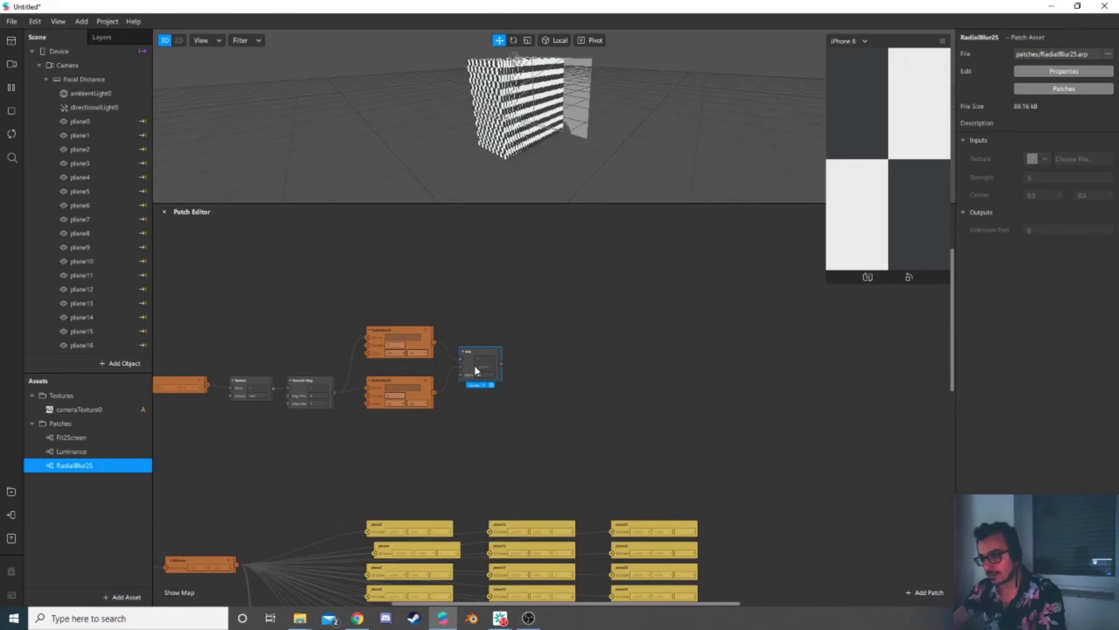
left_click(123, 509)
left_click(124, 597)
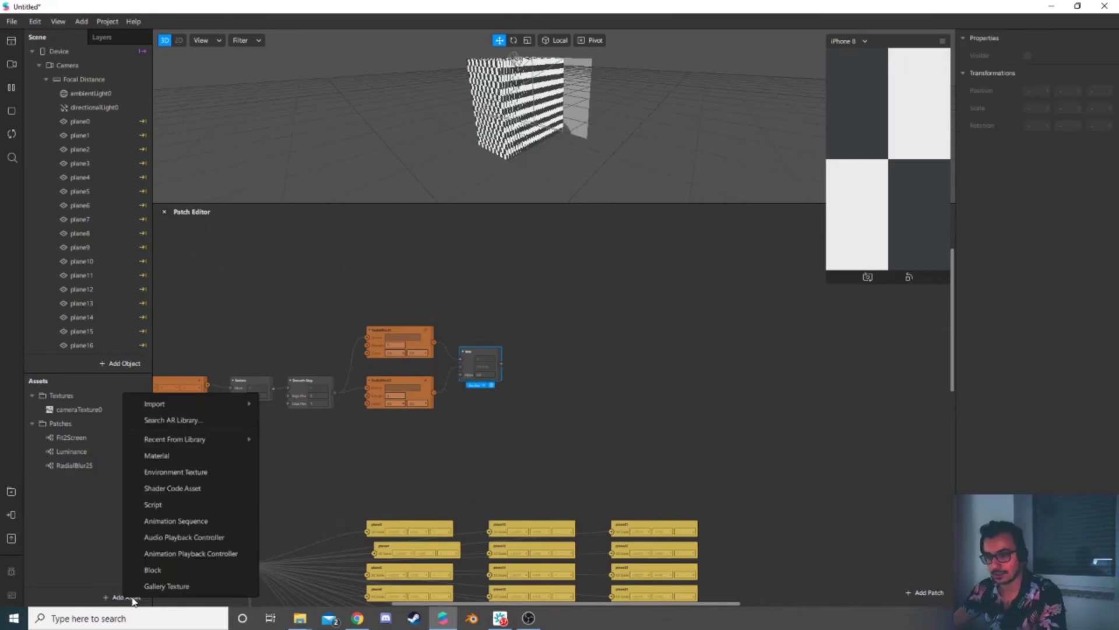
left_click(400, 453)
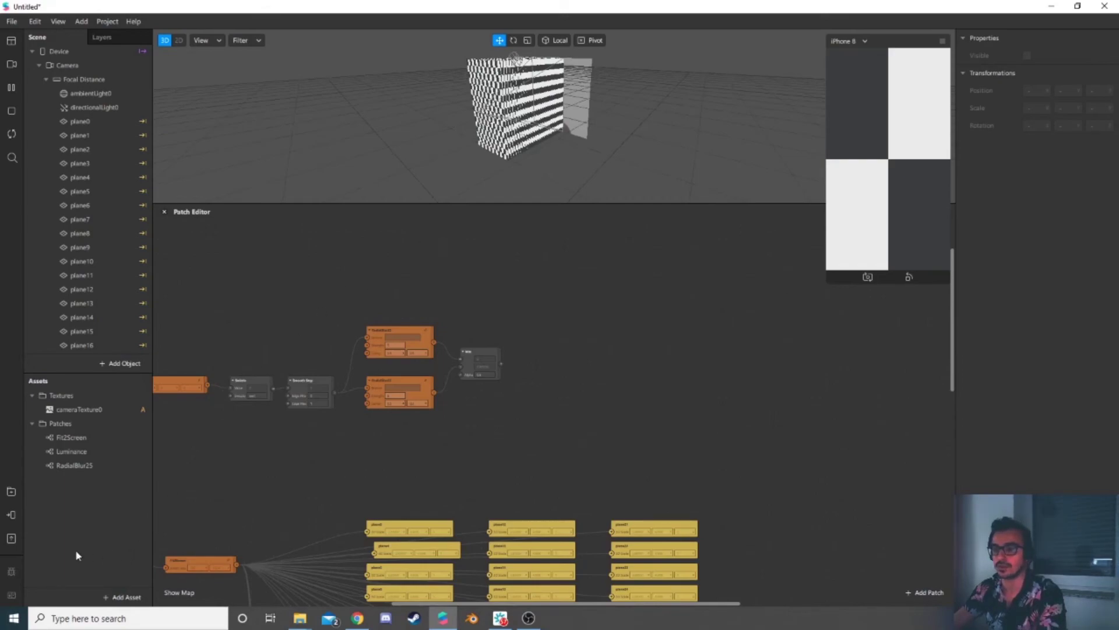
Step: Create a new material with its default name and duplicate it five times for six materials
left_click(134, 597)
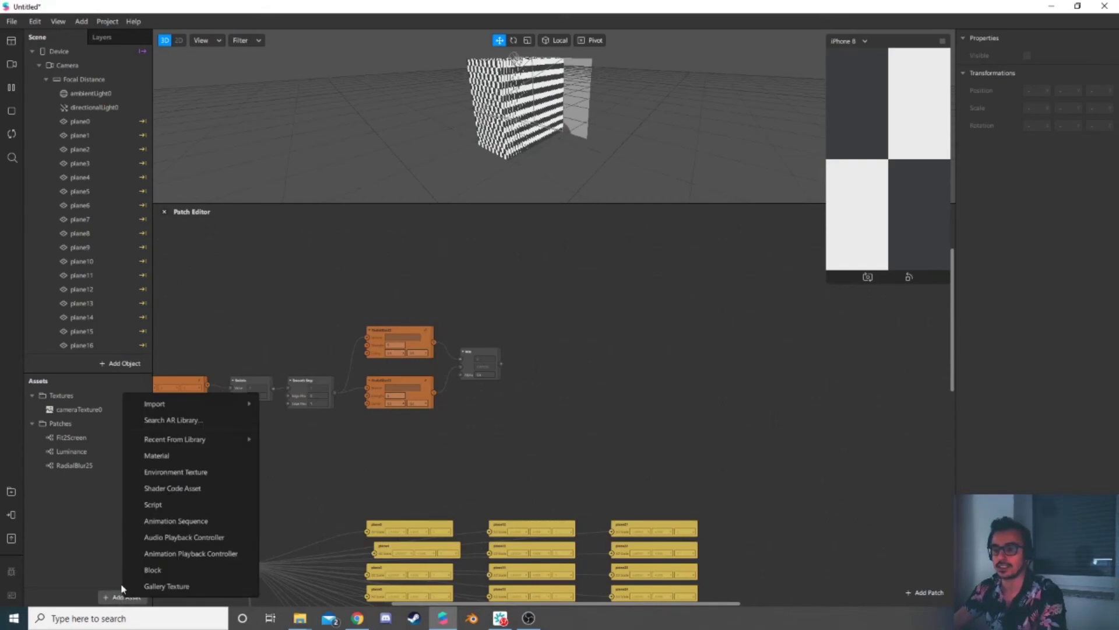
left_click(179, 457)
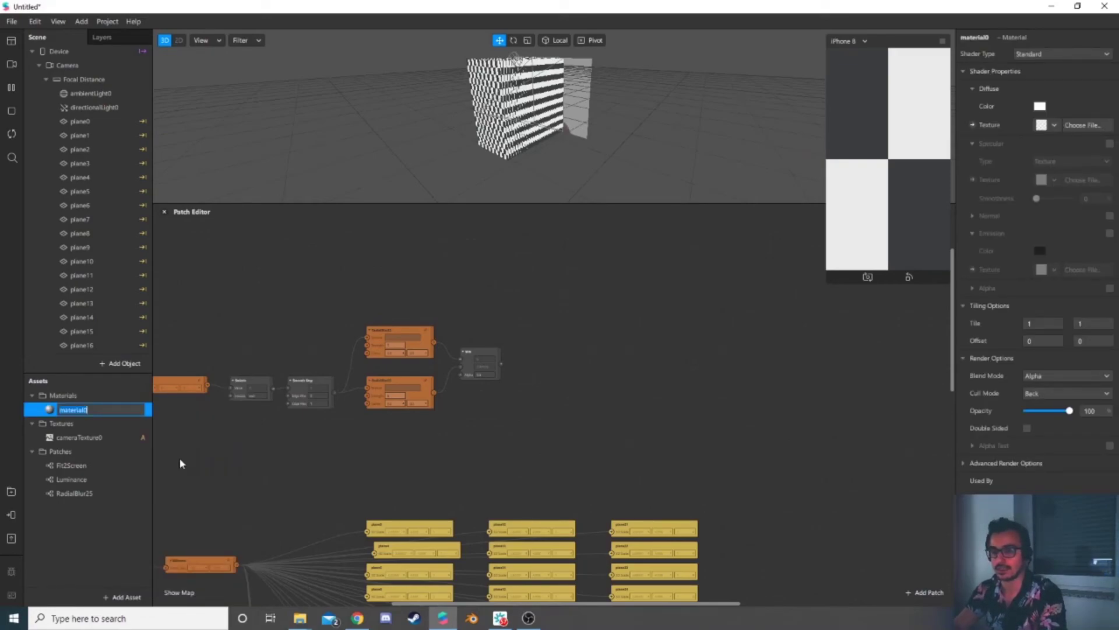
key("Return")
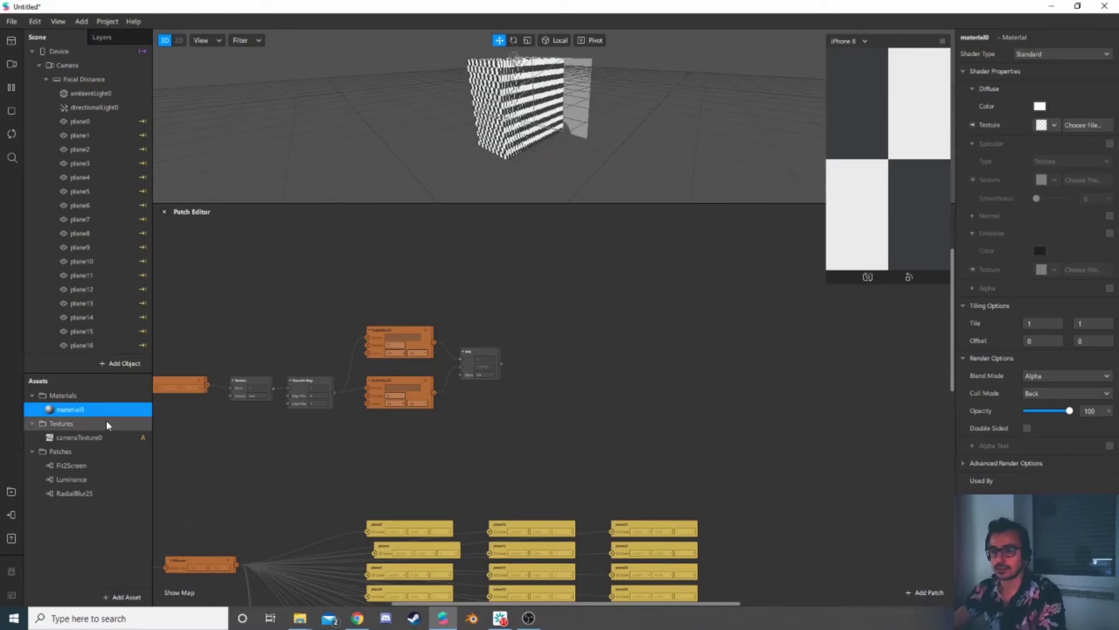
key("ctrl+d")
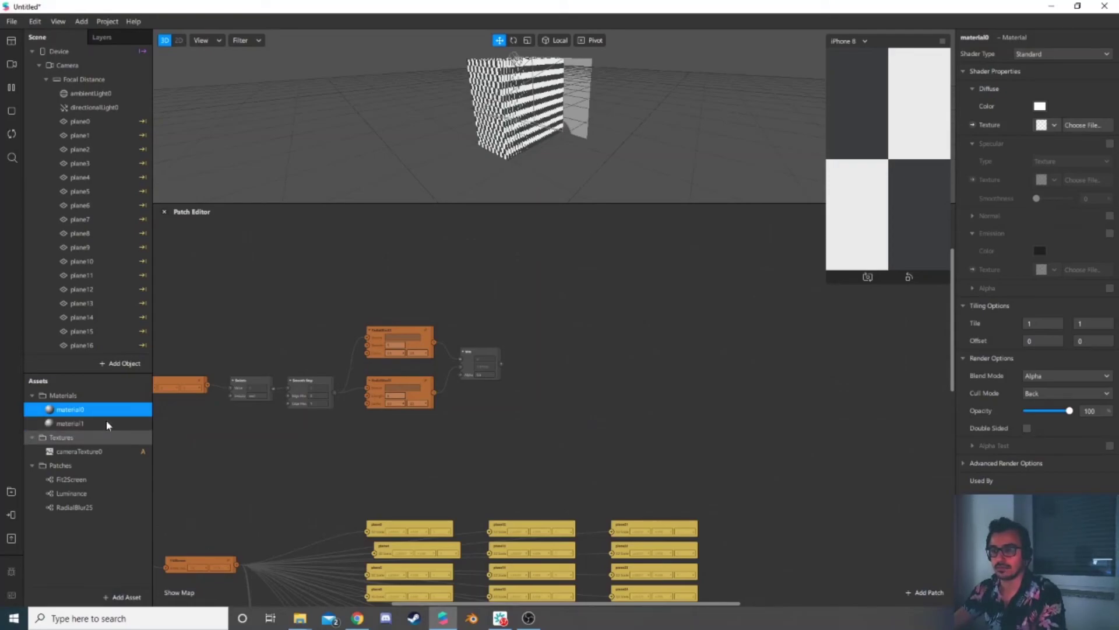
key("ctrl+d")
key("ctrl+d")
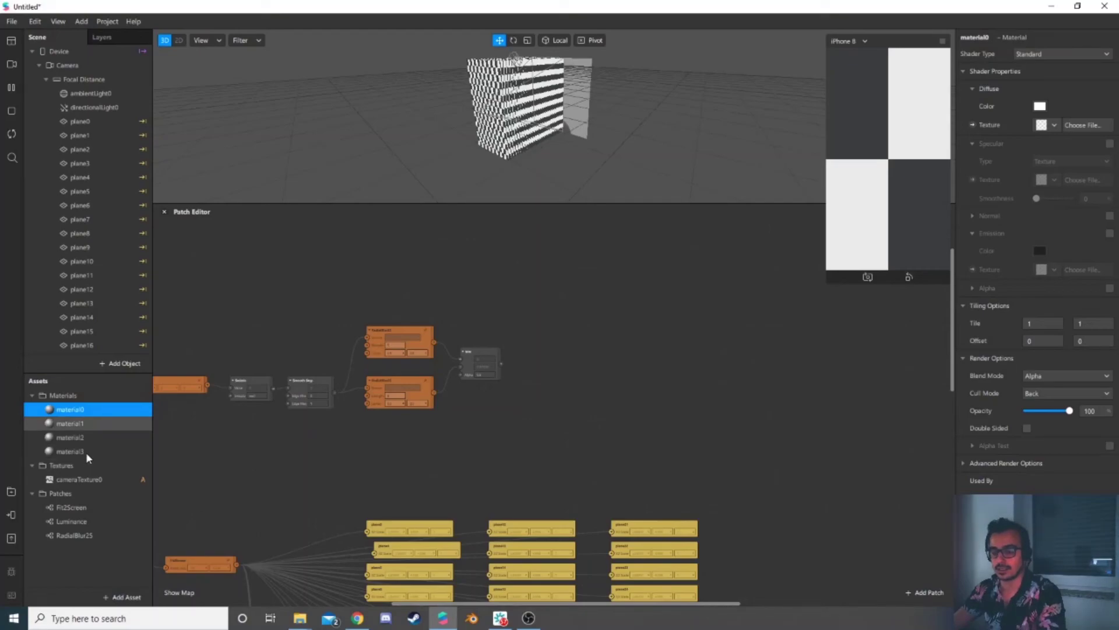
key("ctrl+d")
key("ctrl+d")
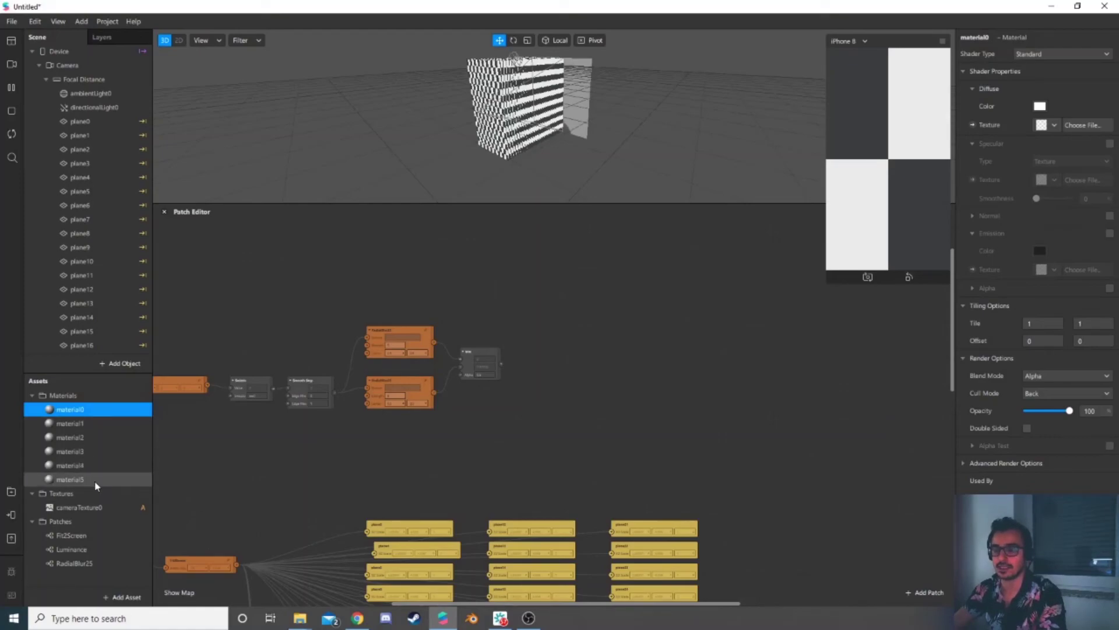
Step: Duplicate materials from the end of the list four more times to reach ten materials
left_click(95, 477)
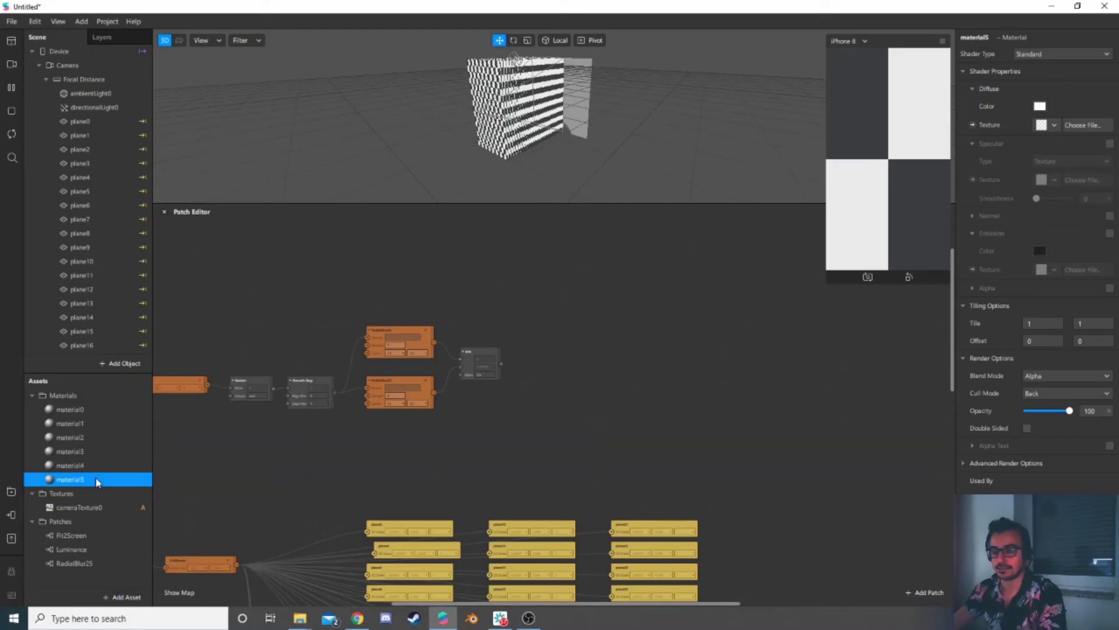
key("ctrl+d")
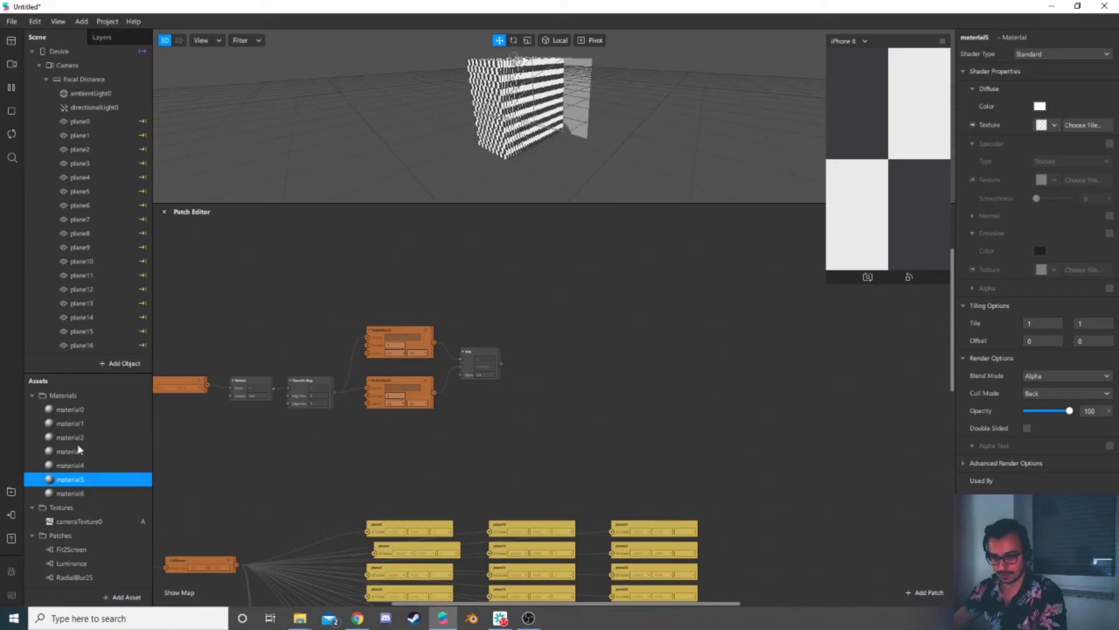
key("ctrl+d")
key("ctrl+d")
left_click(90, 521)
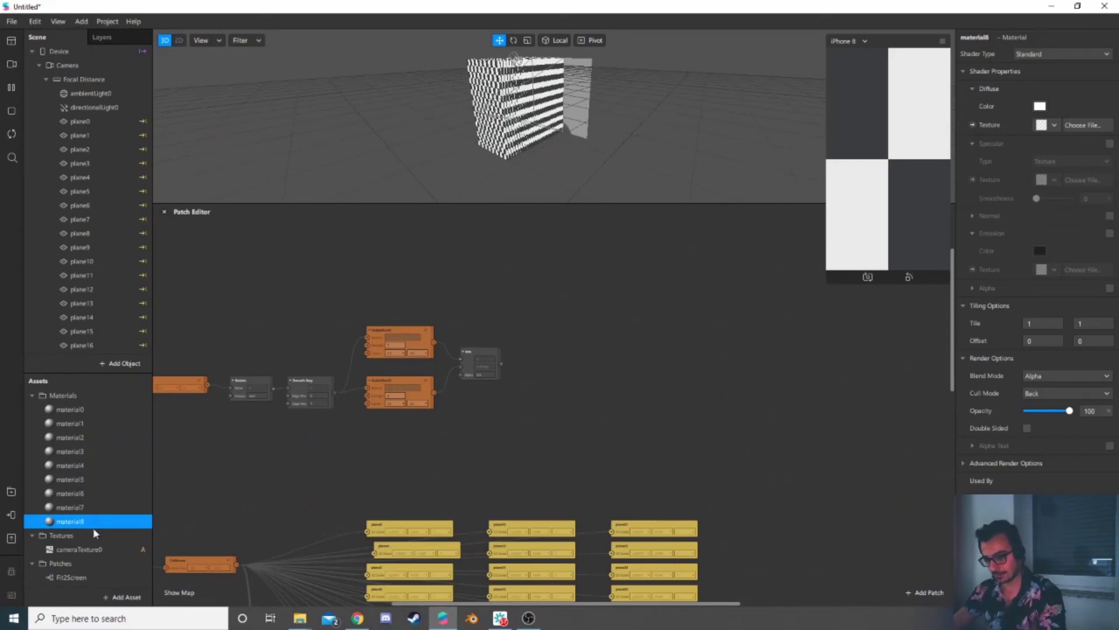
key("ctrl+d")
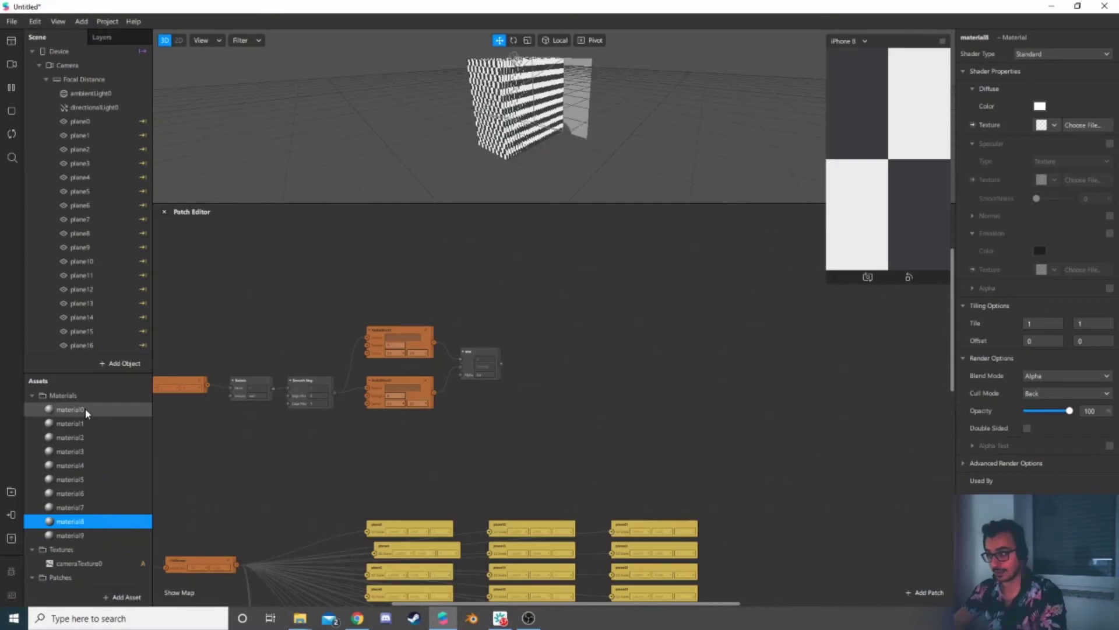
Step: Set the Blend Mode of all ten materials to Add
left_click(85, 408)
left_click(87, 534, "shift")
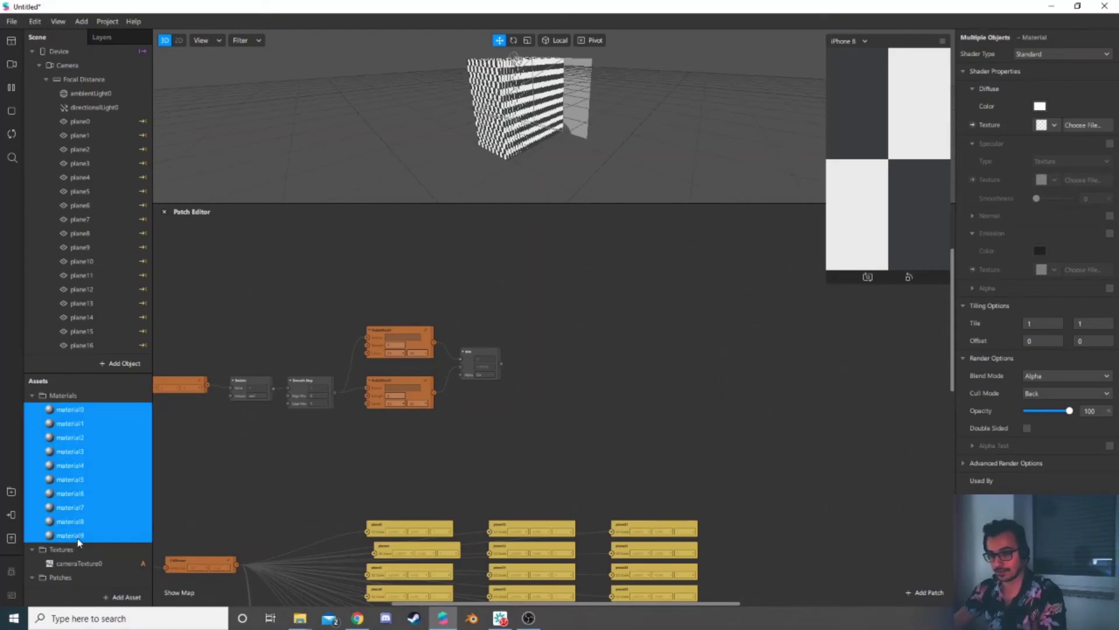
left_click(1035, 376)
left_click(1047, 379)
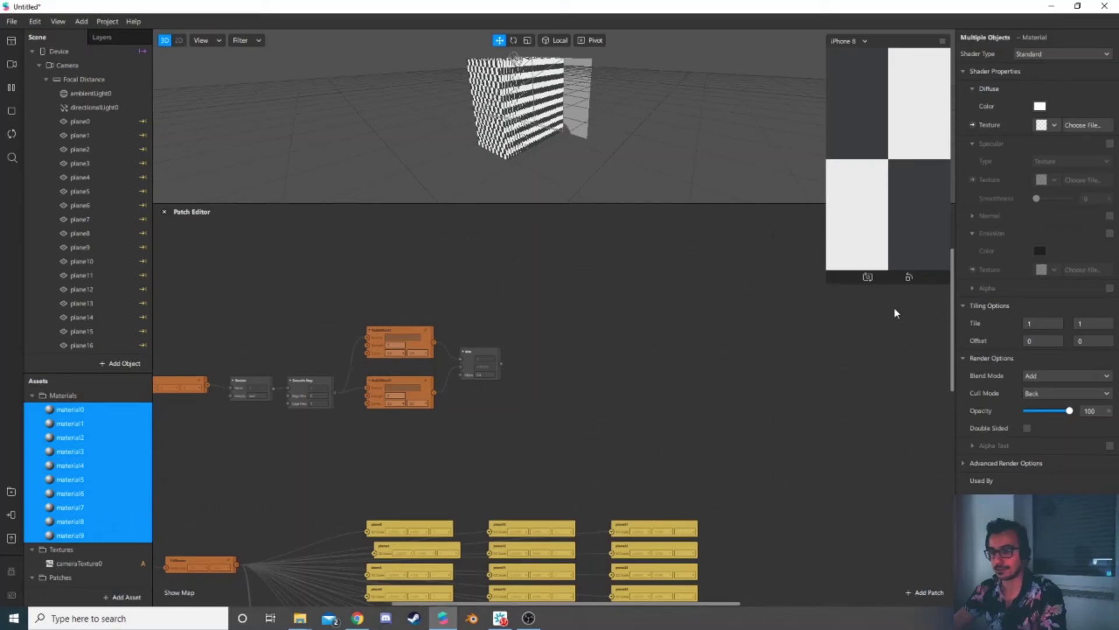
Step: Create Diffuse Texture patches for all ten materials and stack them in numerical order in one vertical column beyond the Mix patch
left_click(972, 124)
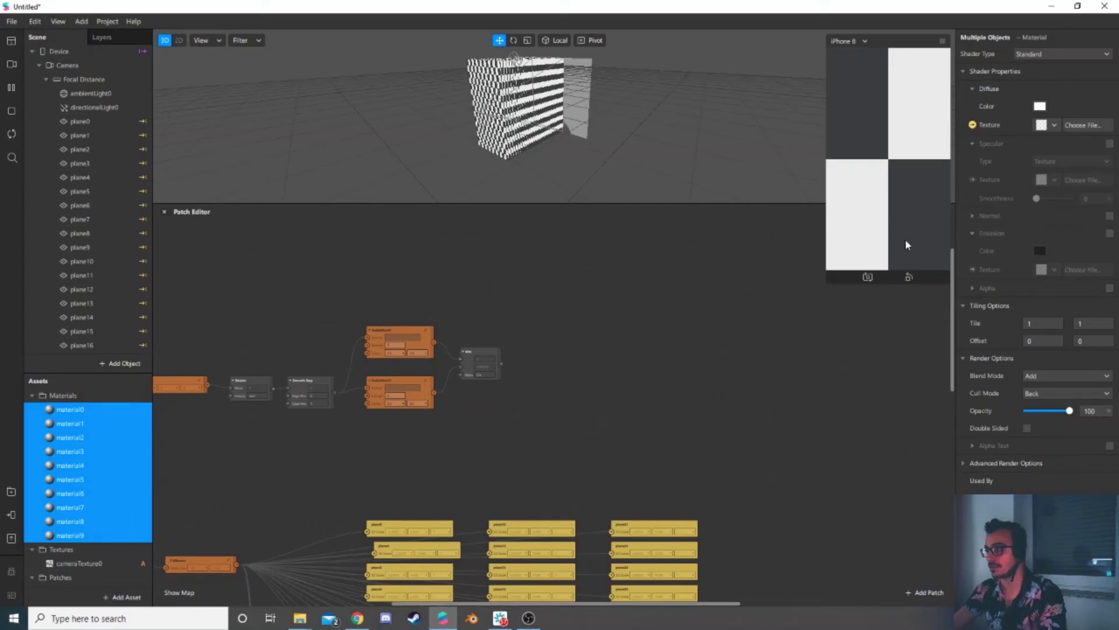
left_click_drag(581, 428, 757, 416)
left_click_drag(625, 285, 758, 397)
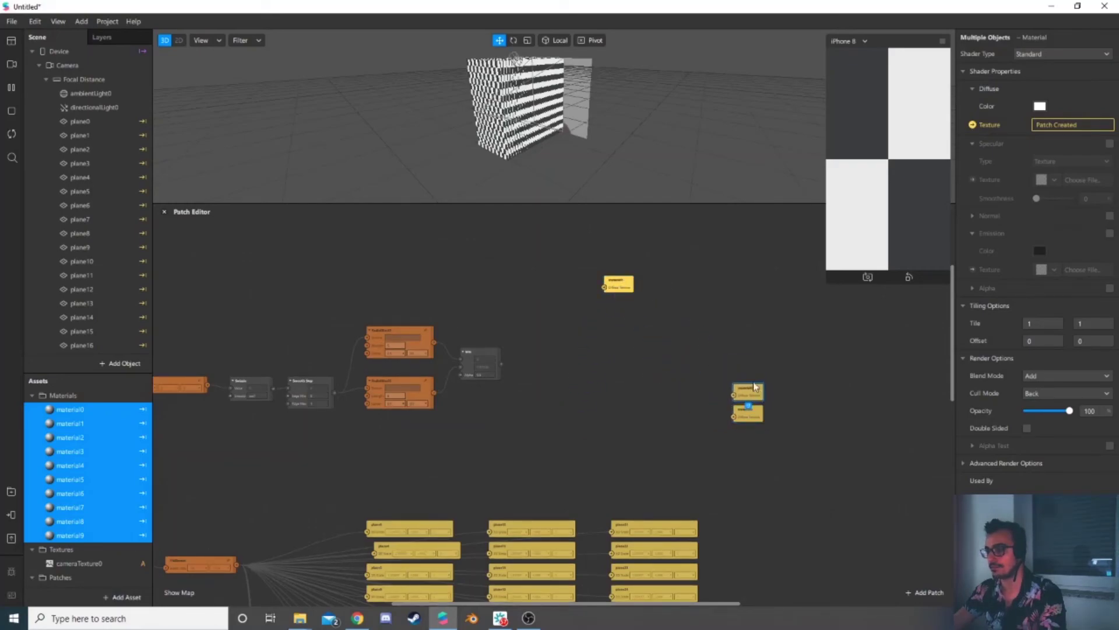
left_click_drag(629, 289, 757, 375)
left_click_drag(629, 290, 759, 354)
left_click_drag(626, 287, 749, 326)
left_click_drag(627, 287, 758, 306)
left_click_drag(626, 286, 764, 260)
scroll(690, 366, "up", 1)
scroll(689, 366, "up", 1)
left_click_drag(621, 325, 754, 284)
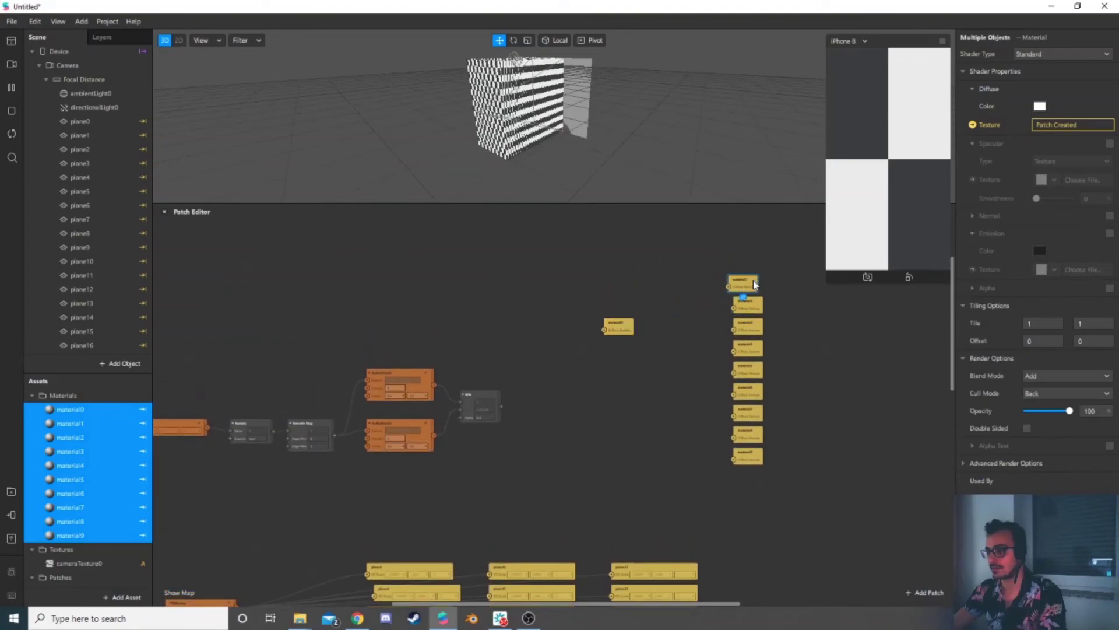
left_click_drag(621, 326, 769, 267)
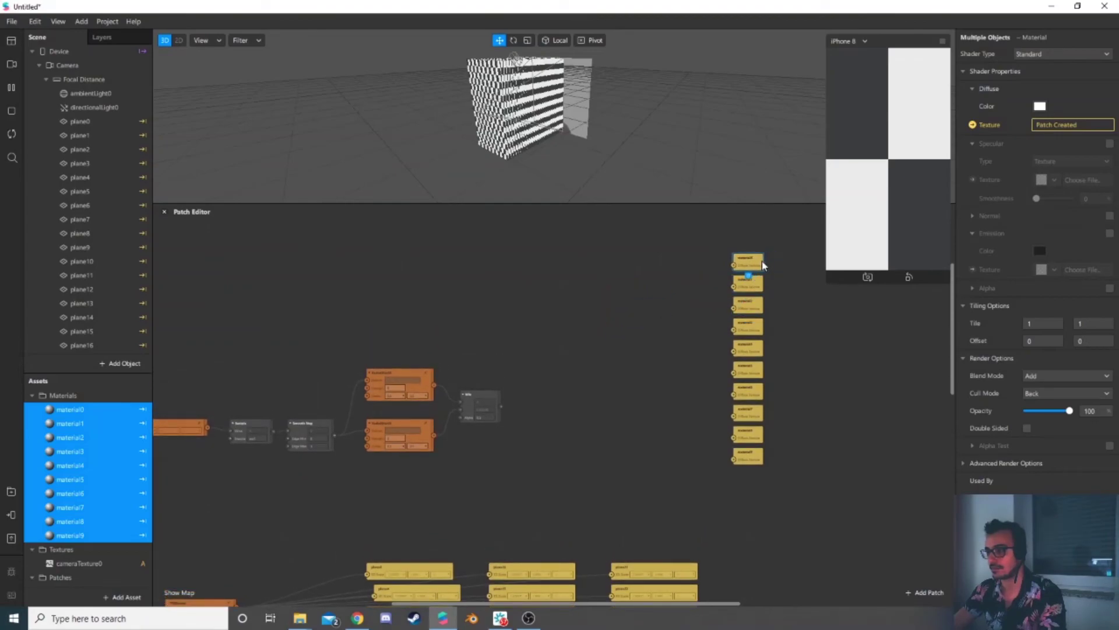
left_click_drag(692, 469, 753, 297)
left_click(655, 420)
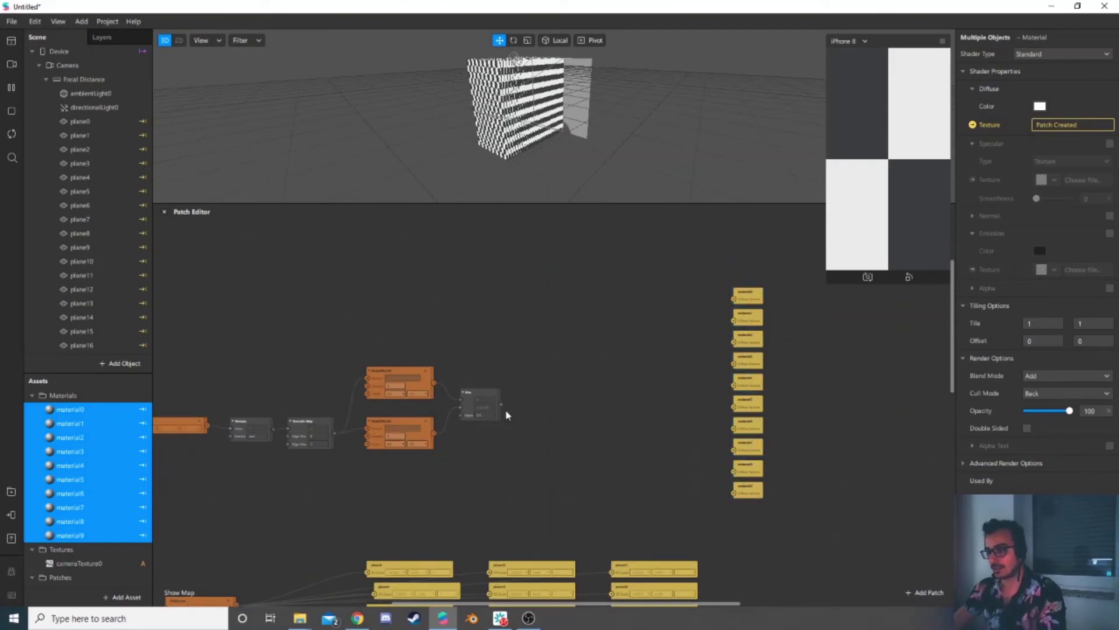
Step: Feed the radial blur Mix output into the second input of a new Mix patch placed toward the material patches
left_click_drag(500, 403, 548, 303)
type("mix")
key("Return")
left_click(551, 315)
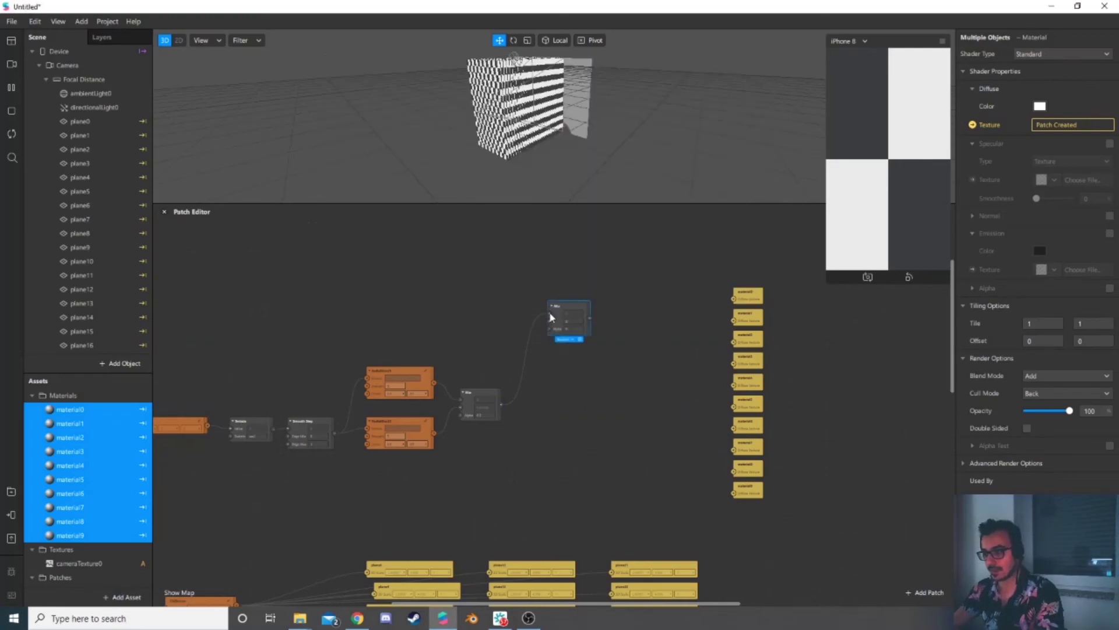
left_click_drag(550, 318, 589, 276)
left_click(589, 319)
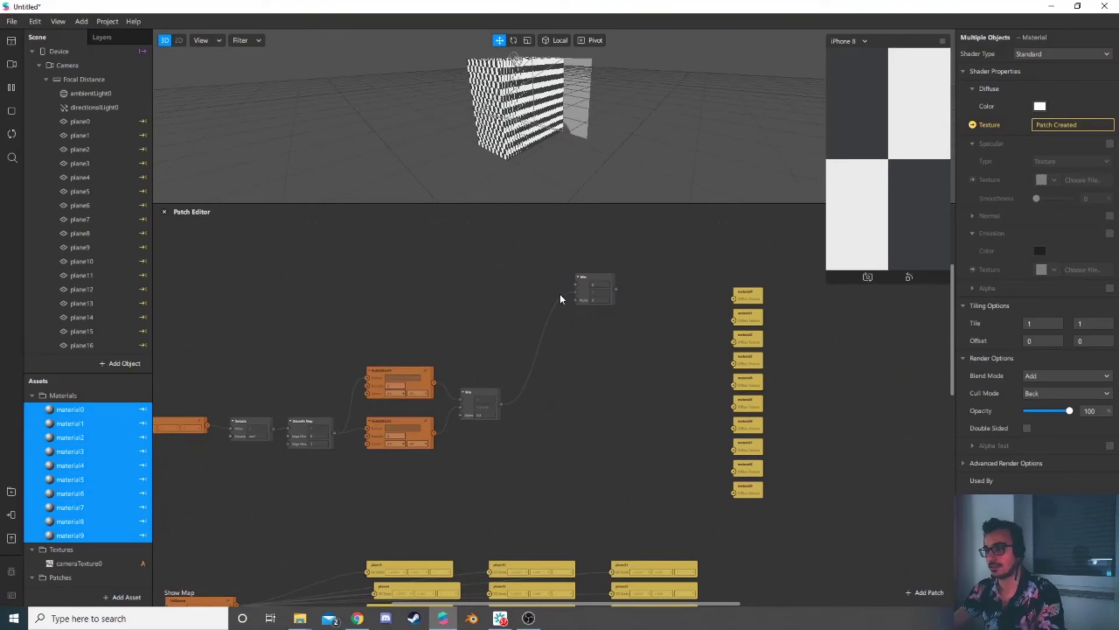
Step: Duplicate the new Mix patch three times and stack the four patches in a vertical column
left_click(604, 296)
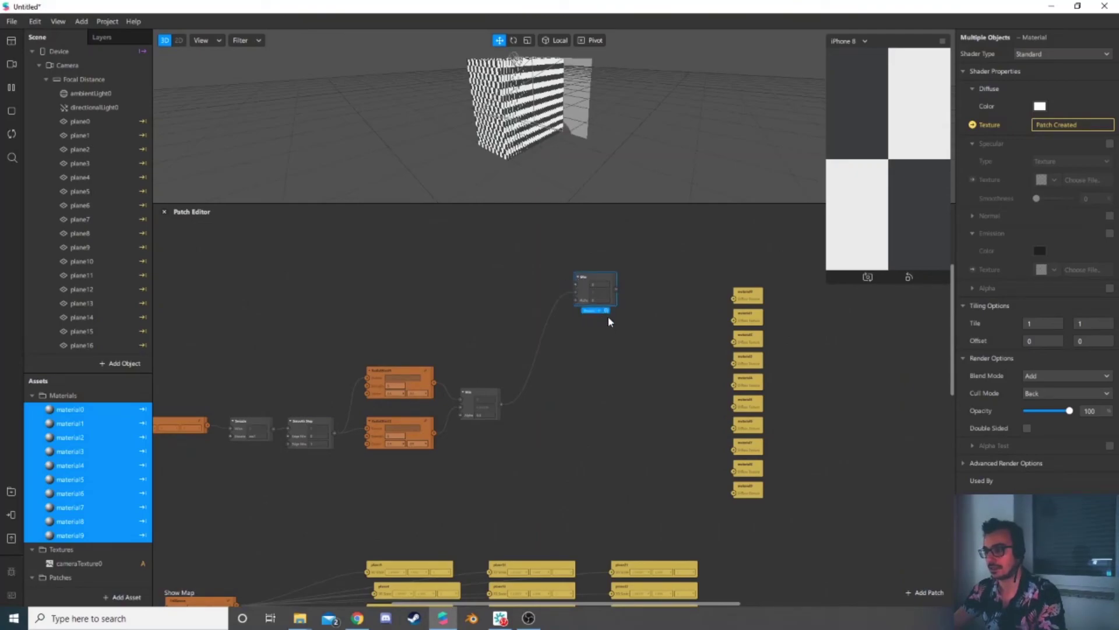
key("ctrl+d")
left_click_drag(602, 307, 584, 341)
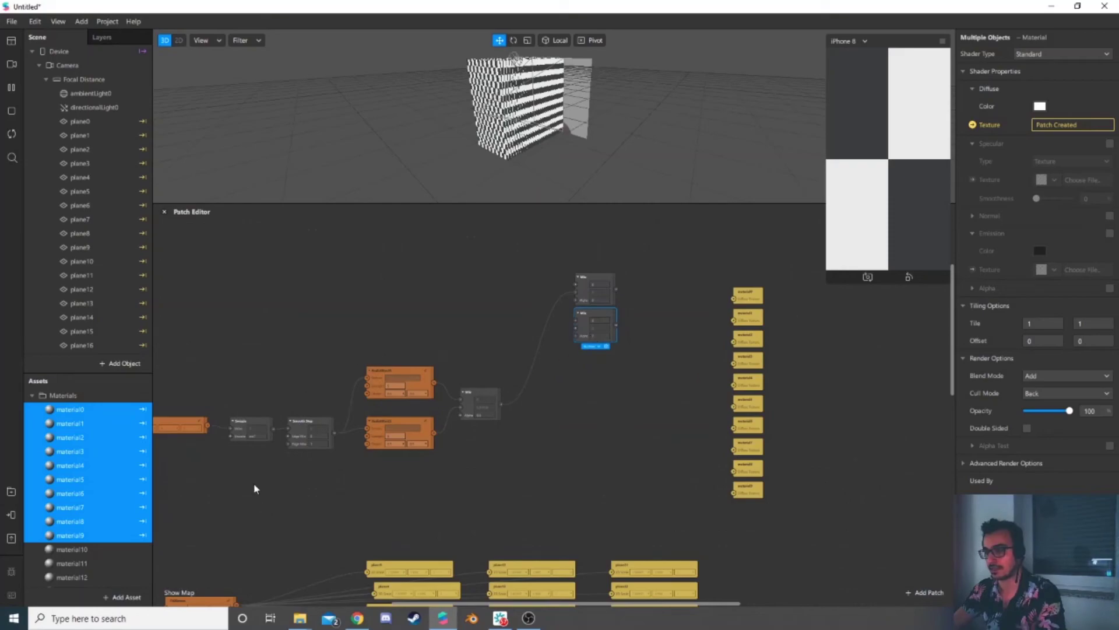
key("ctrl+d")
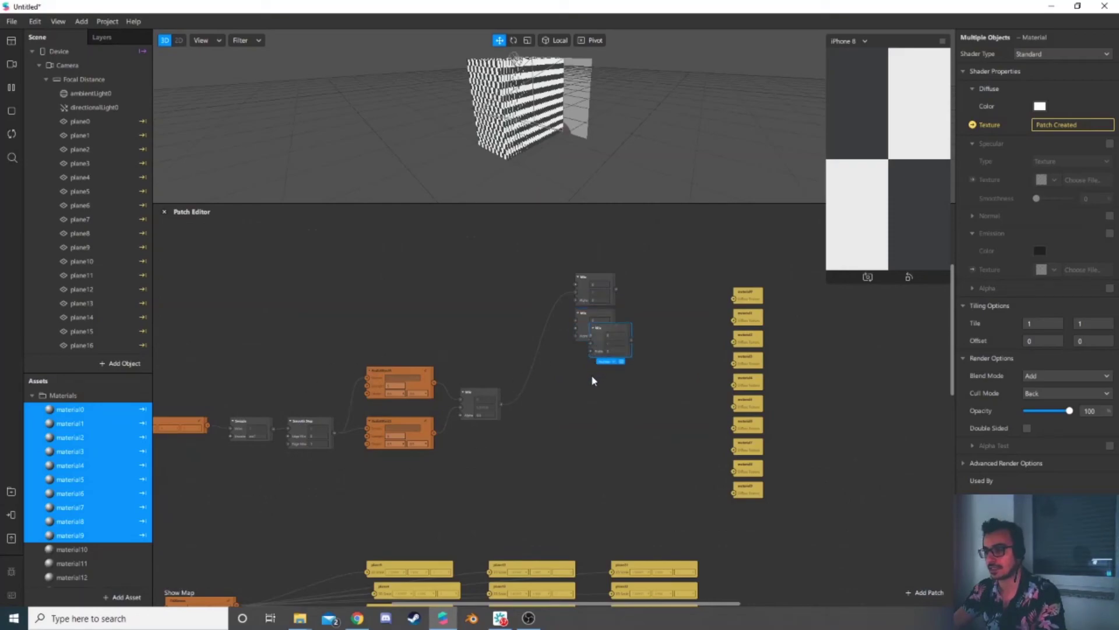
key("ctrl+d")
left_click_drag(598, 354, 614, 298)
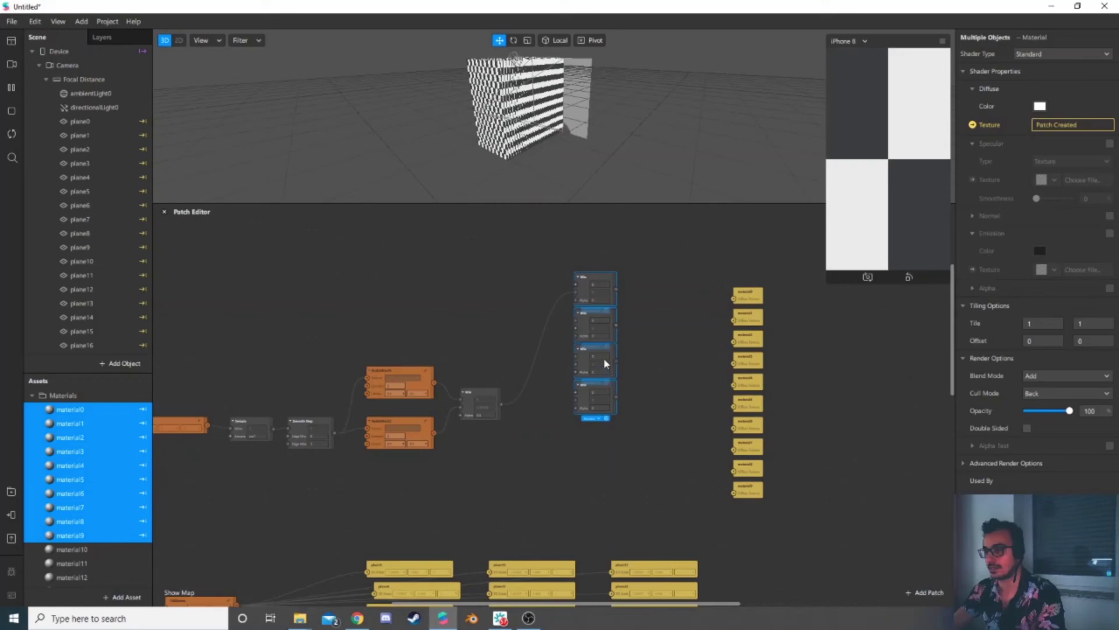
Step: Extend the column to ten Mix patches with further duplicates and move it close to the material patches
key("ctrl+d")
left_click_drag(598, 295, 658, 264)
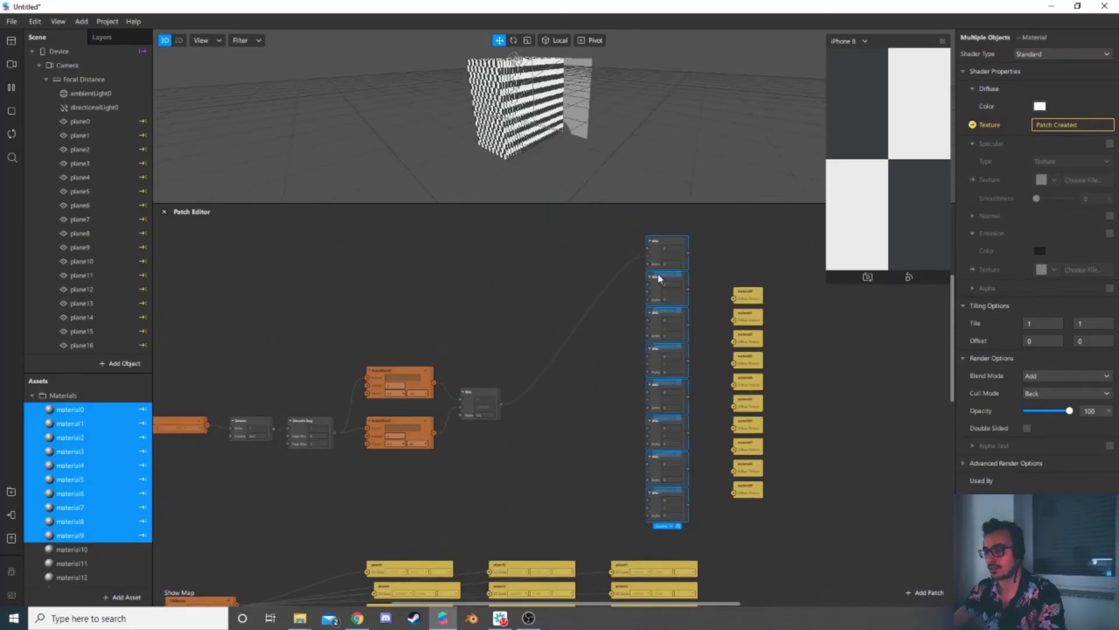
left_click_drag(660, 508, 663, 486)
left_click(717, 551)
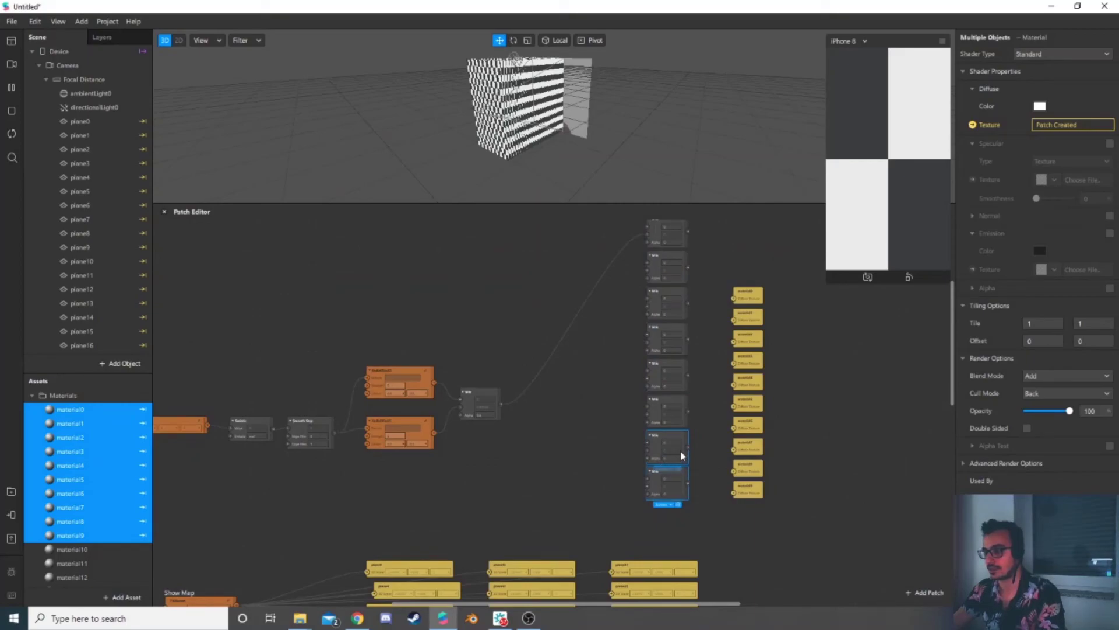
key("ctrl+d")
left_click_drag(683, 457, 668, 516)
left_click(717, 521)
Step: Connect the output of each stacked Mix patch to the Diffuse Texture input of its corresponding material patch
left_click_drag(689, 556, 735, 407)
left_click_drag(688, 375, 734, 385)
left_click_drag(689, 343, 735, 365)
left_click_drag(688, 304, 734, 348)
scroll(693, 317, "up", 2)
left_click_drag(687, 312, 732, 368)
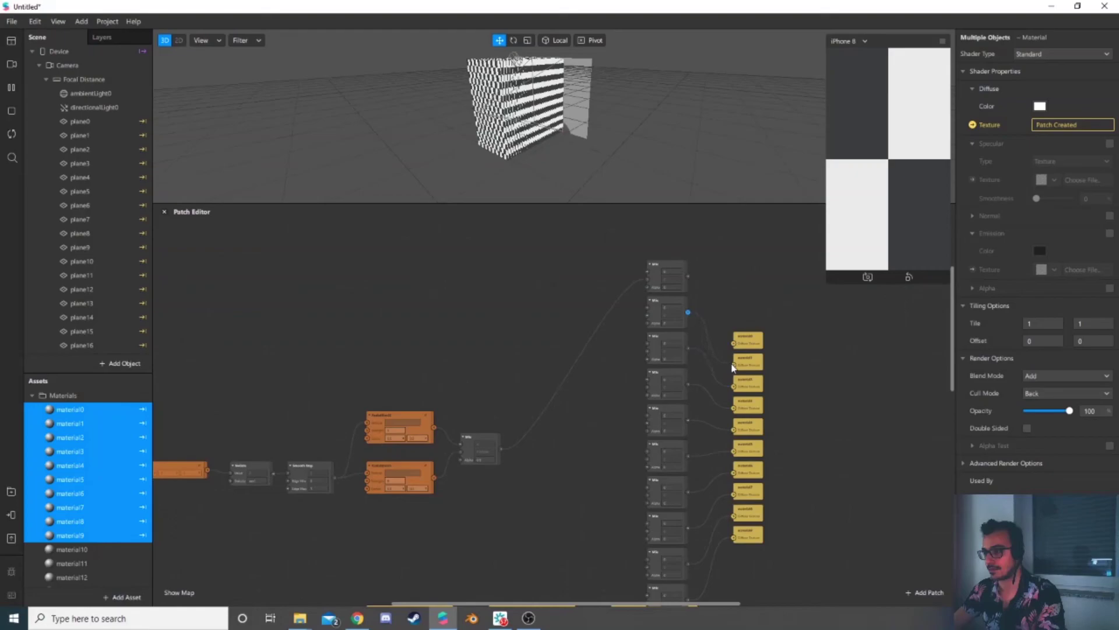
left_click_drag(688, 276, 731, 351)
Step: Set Alpha to 1 in all ten stacked Mix patches
left_click(671, 287)
type("1")
left_click(671, 322)
left_click(670, 359)
left_click(672, 396)
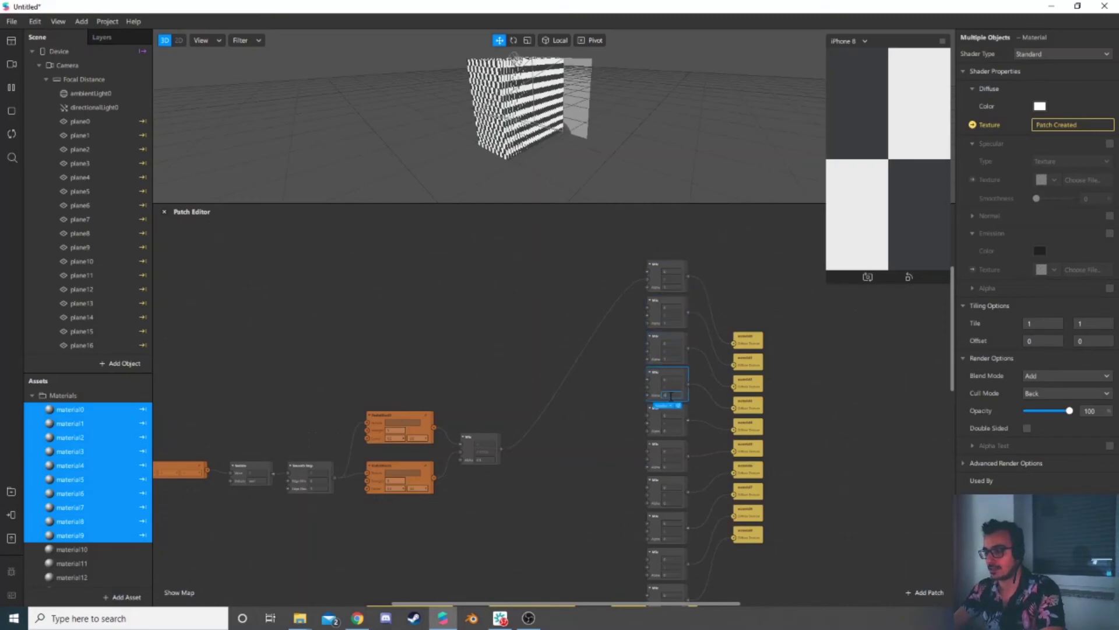
left_click(672, 429)
left_click(671, 466)
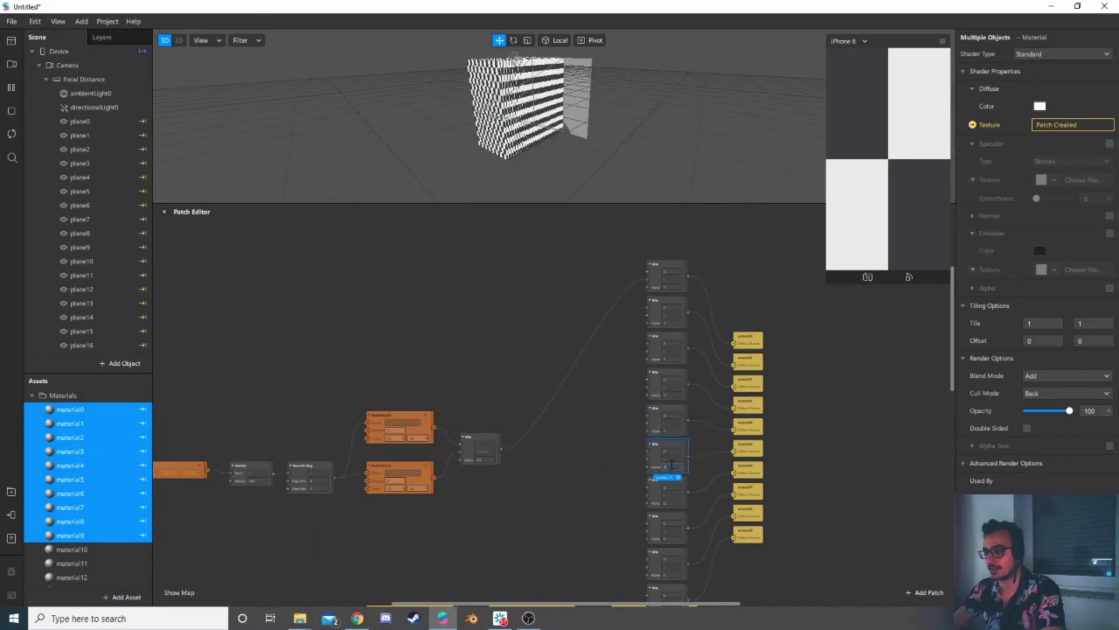
left_click(671, 501)
left_click(672, 538)
left_click(671, 573)
scroll(665, 572, "down", 3)
left_click(665, 519)
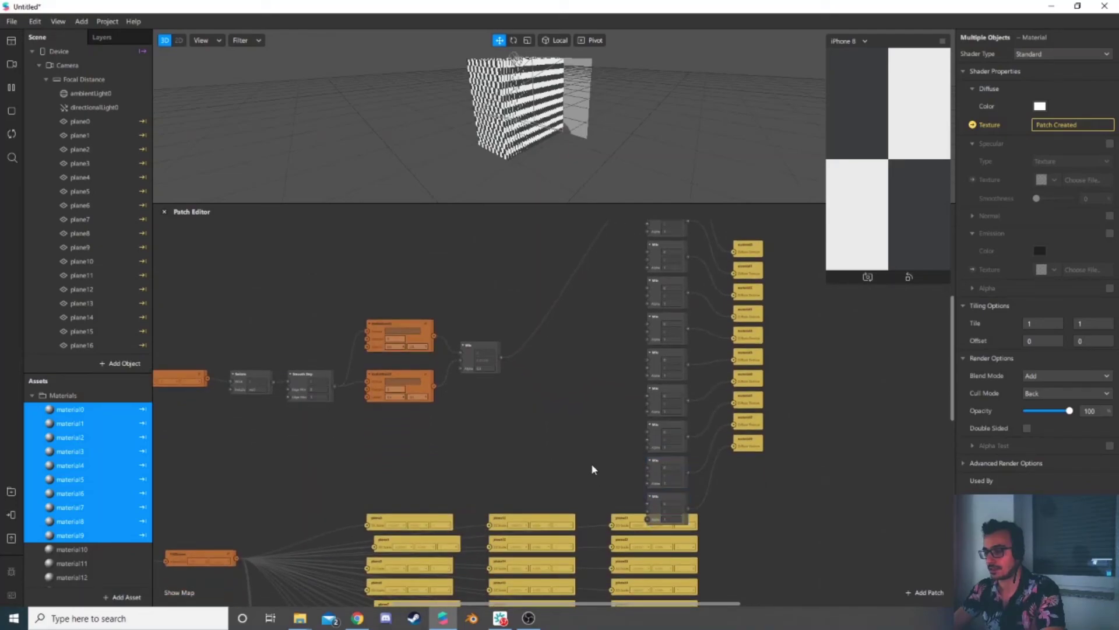
Step: Connect the radial blur Mix output to the second input of each remaining stacked Mix patch
scroll(562, 417, "up", 3)
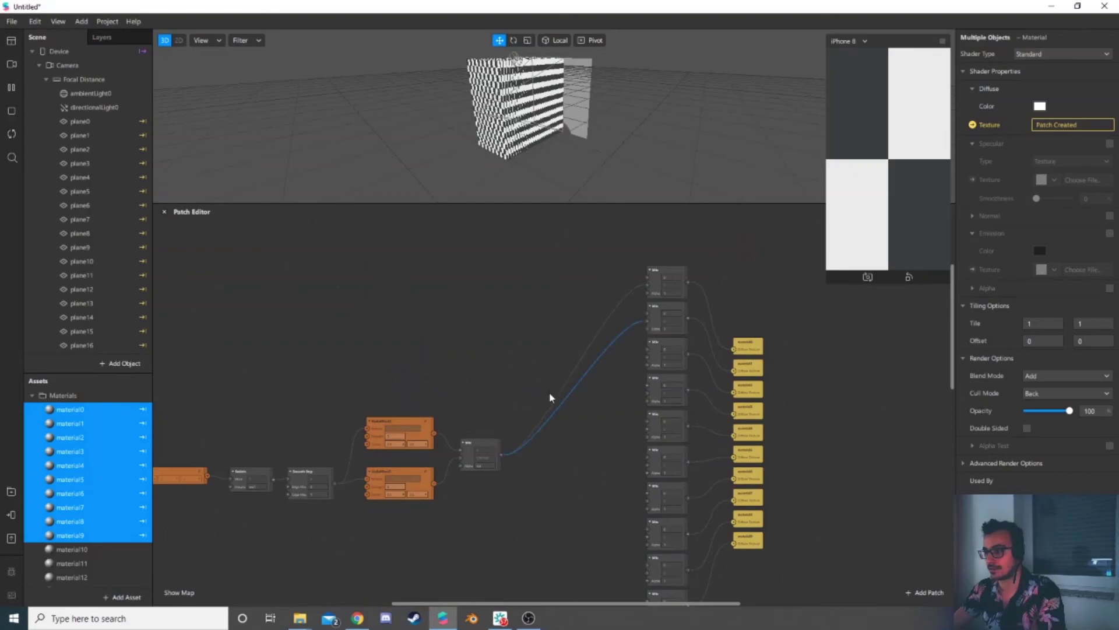
left_click_drag(500, 454, 646, 351)
left_click_drag(646, 428, 646, 501)
left_click_drag(645, 568, 646, 572)
scroll(645, 568, "down", 3)
left_click_drag(502, 356, 646, 509)
left_click(569, 475)
scroll(569, 476, "up", 2)
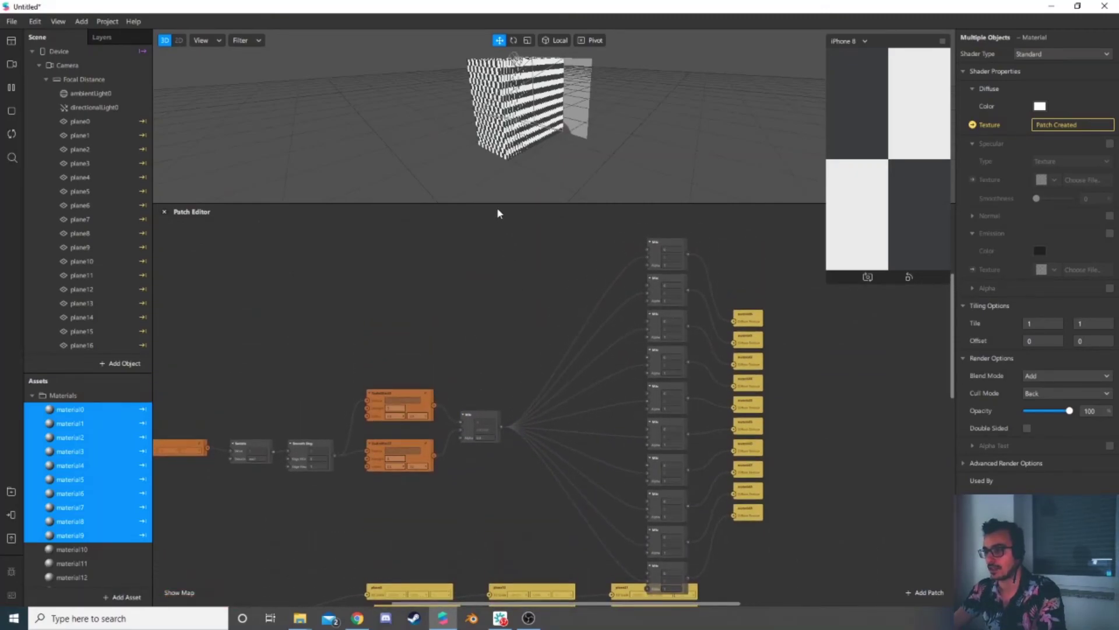
left_click(73, 122)
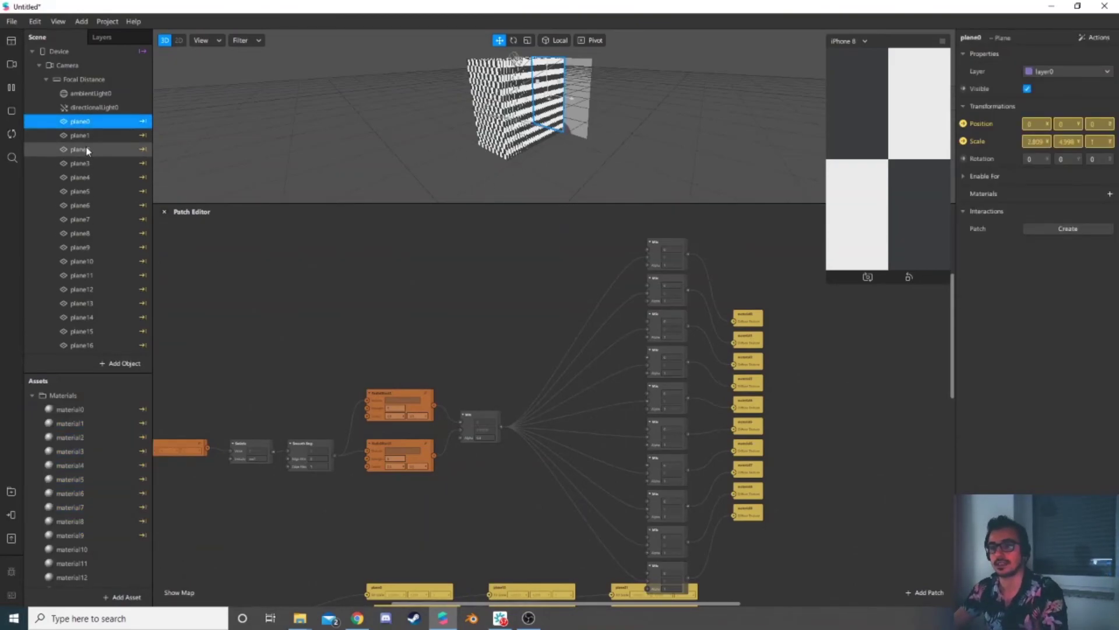
left_click(87, 150, "shift")
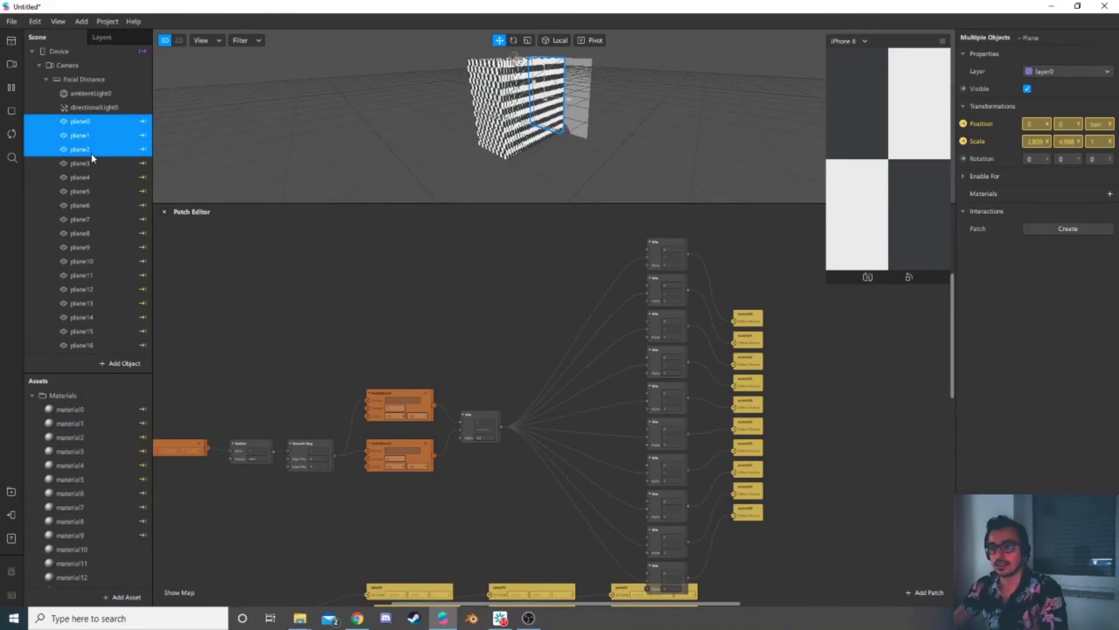
left_click(1110, 195)
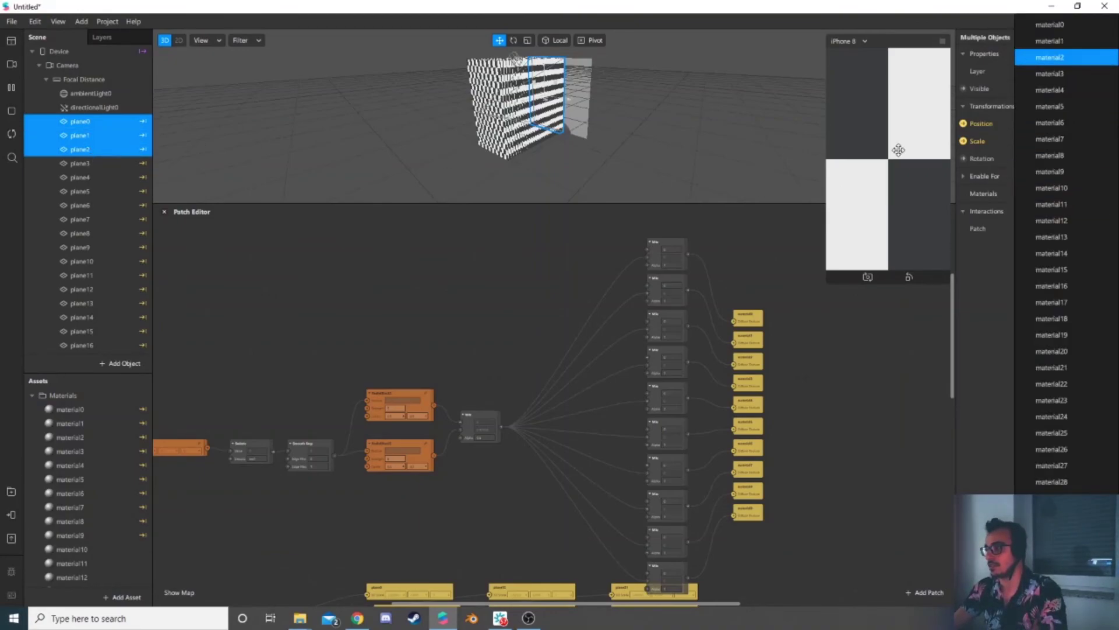
scroll(109, 467, "down", 2)
left_click(189, 524)
Step: Delete the unused materials material10 through material59 from the assets
left_click(106, 515)
scroll(96, 533, "down", 15)
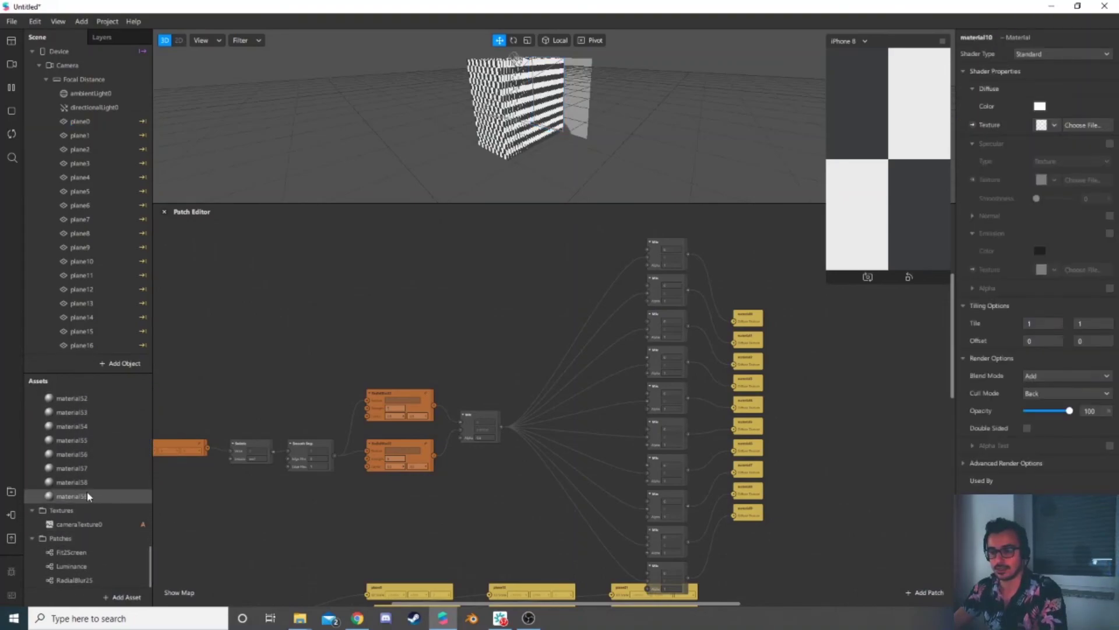
left_click(86, 492, "shift")
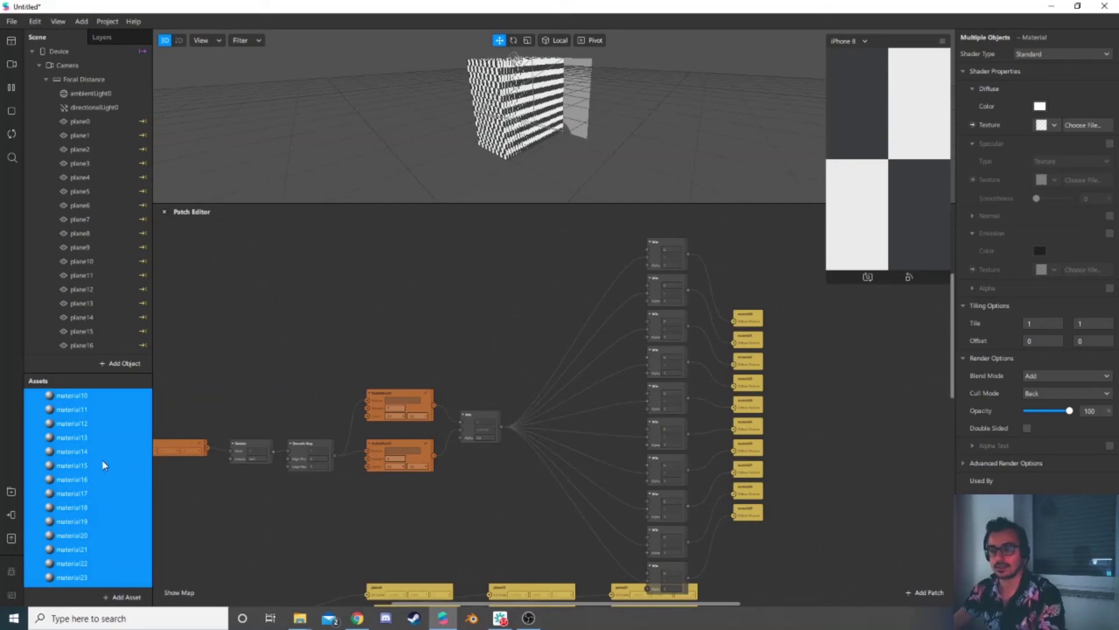
key("Delete")
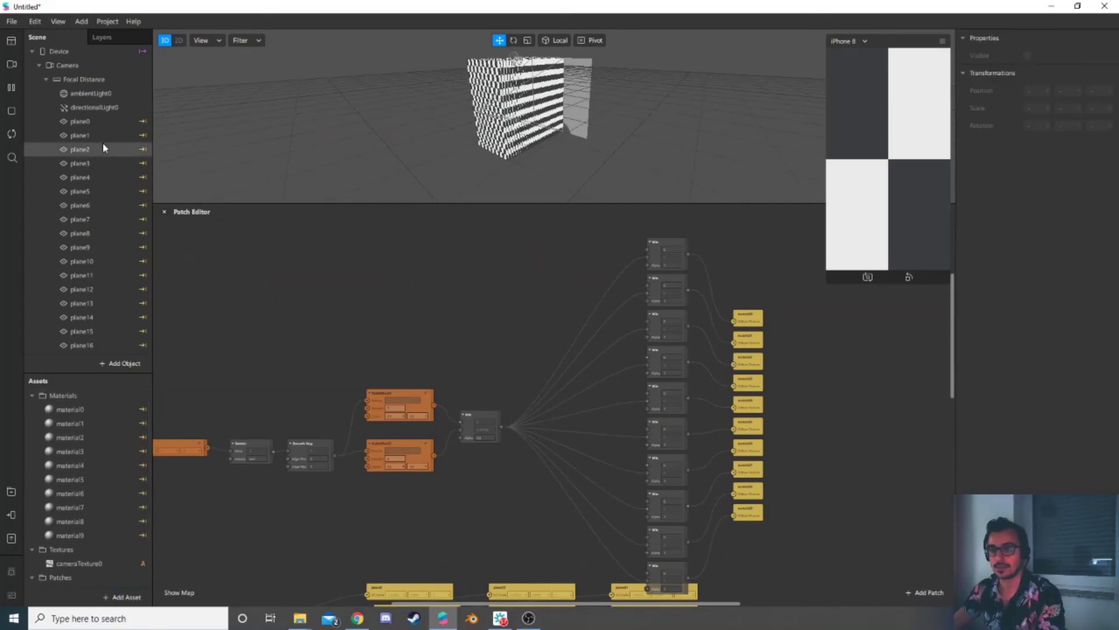
Step: Delete all surplus planes after plane29 from the scene
left_click(104, 122)
scroll(109, 242, "down", 10)
scroll(106, 158, "up", 3)
left_click(111, 122)
scroll(122, 335, "down", 20)
scroll(124, 339, "down", 8)
left_click(123, 335, "shift")
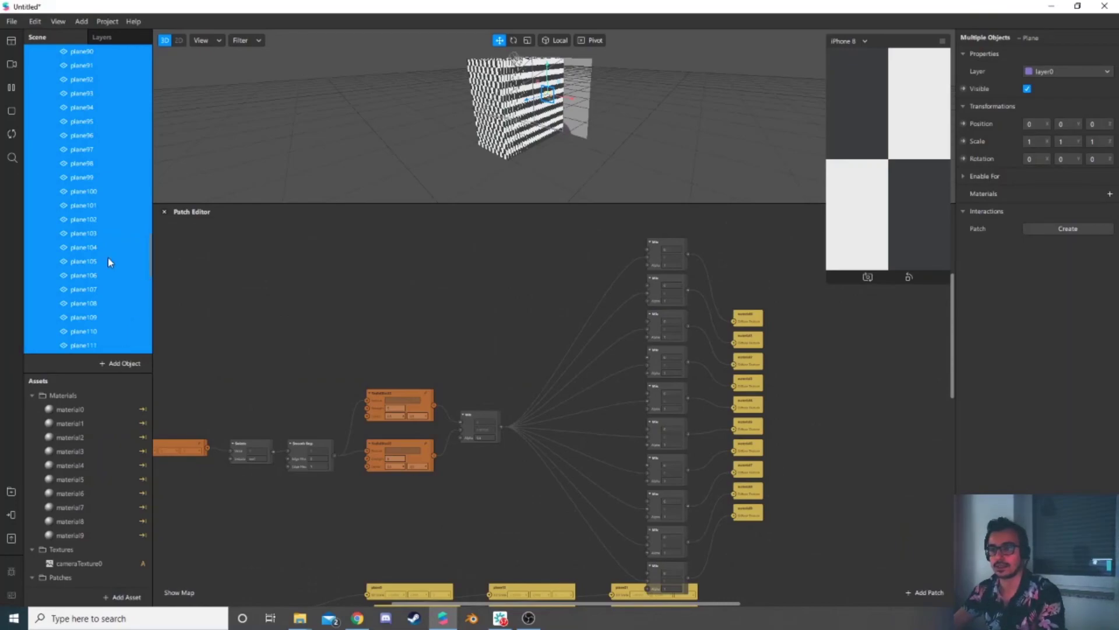
key("Delete")
Step: Assign material0 to plane0 through plane2 and material1 to plane3 through plane5
scroll(115, 257, "up", 4)
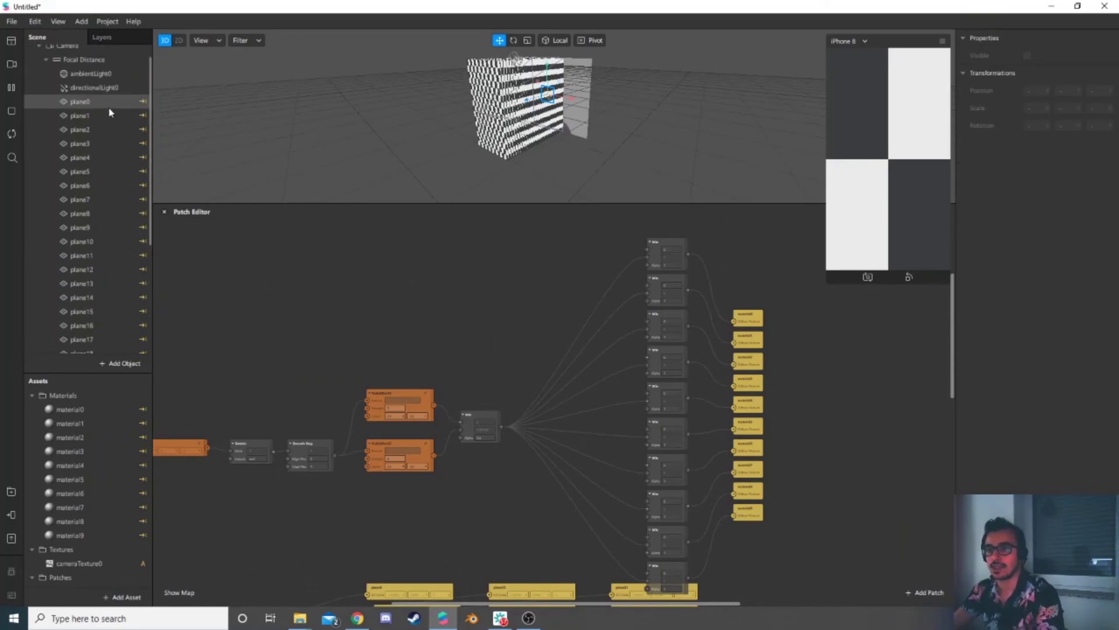
left_click(110, 102)
left_click(108, 129, "shift")
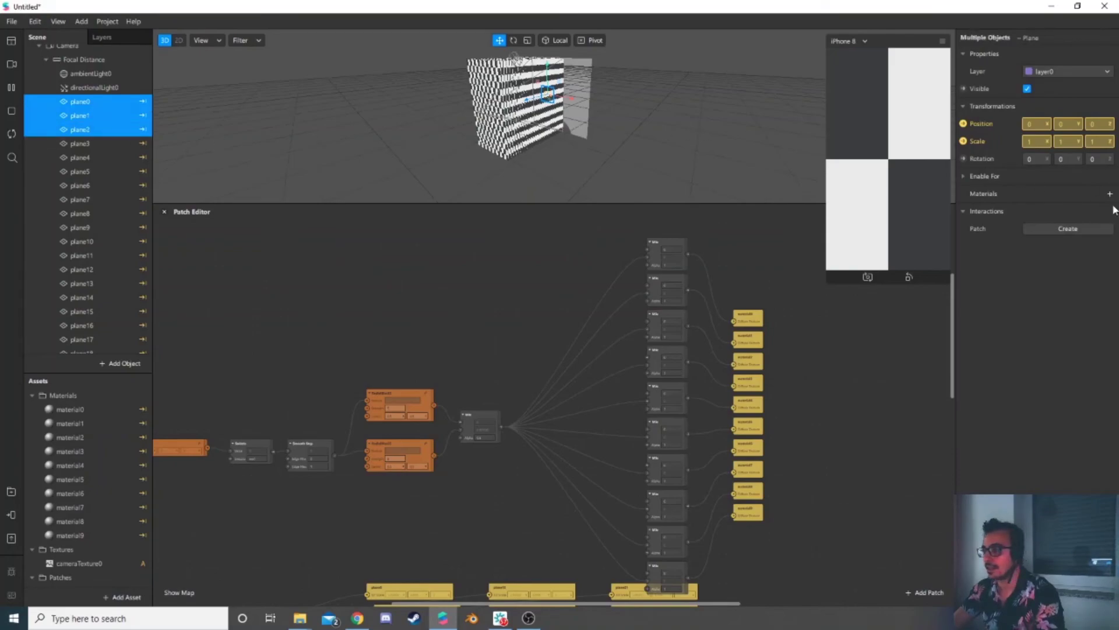
left_click(1110, 194)
left_click(1062, 215)
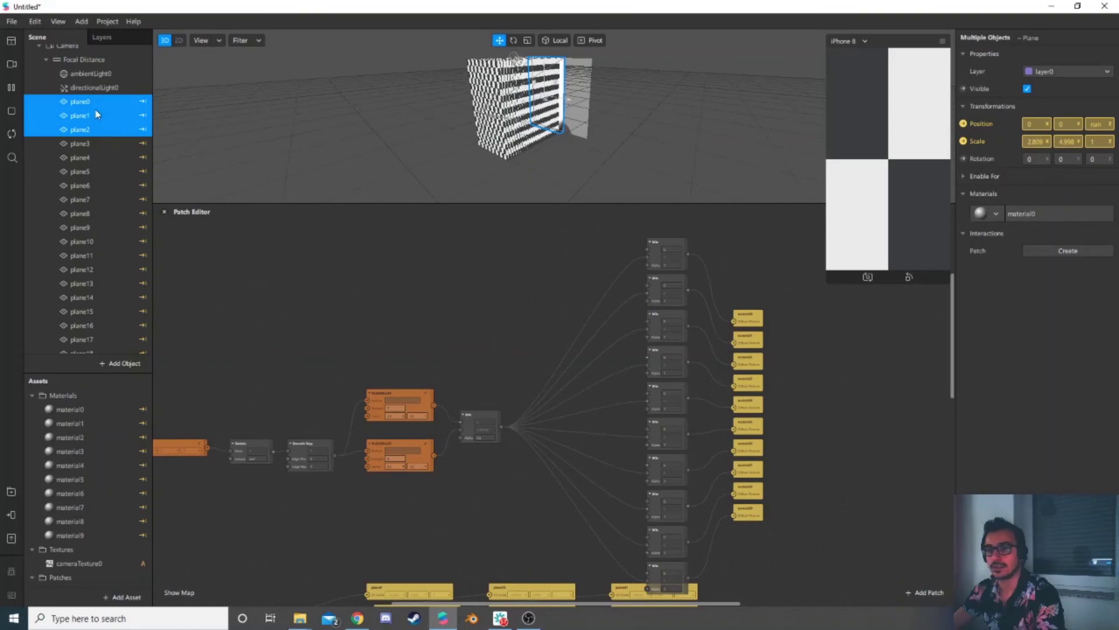
left_click(89, 143)
left_click(92, 172, "shift")
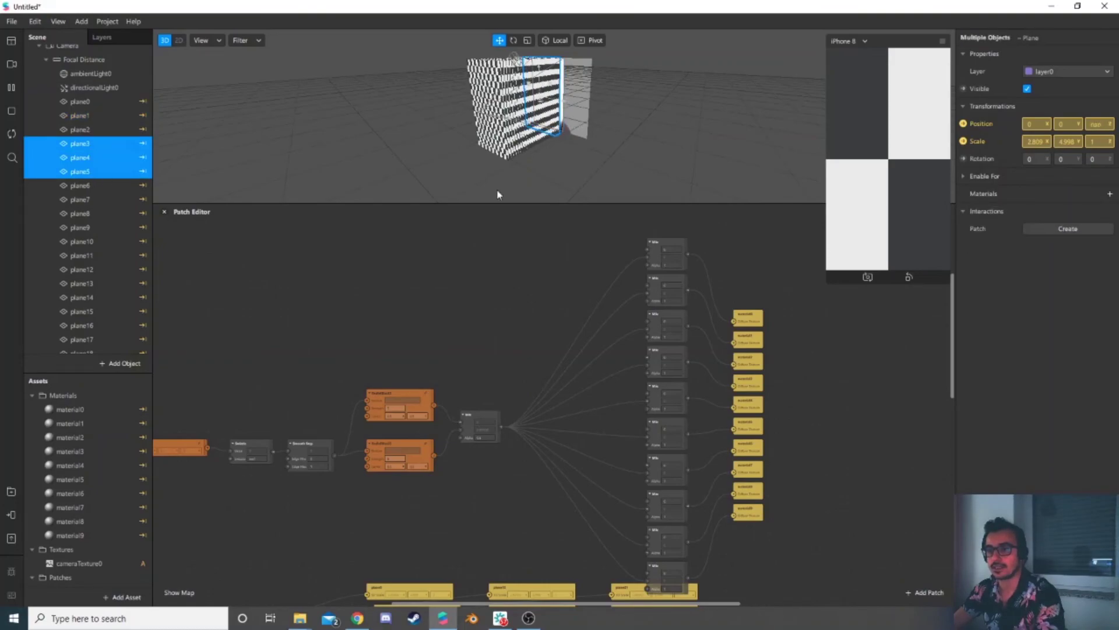
left_click(1110, 193)
left_click(1077, 229)
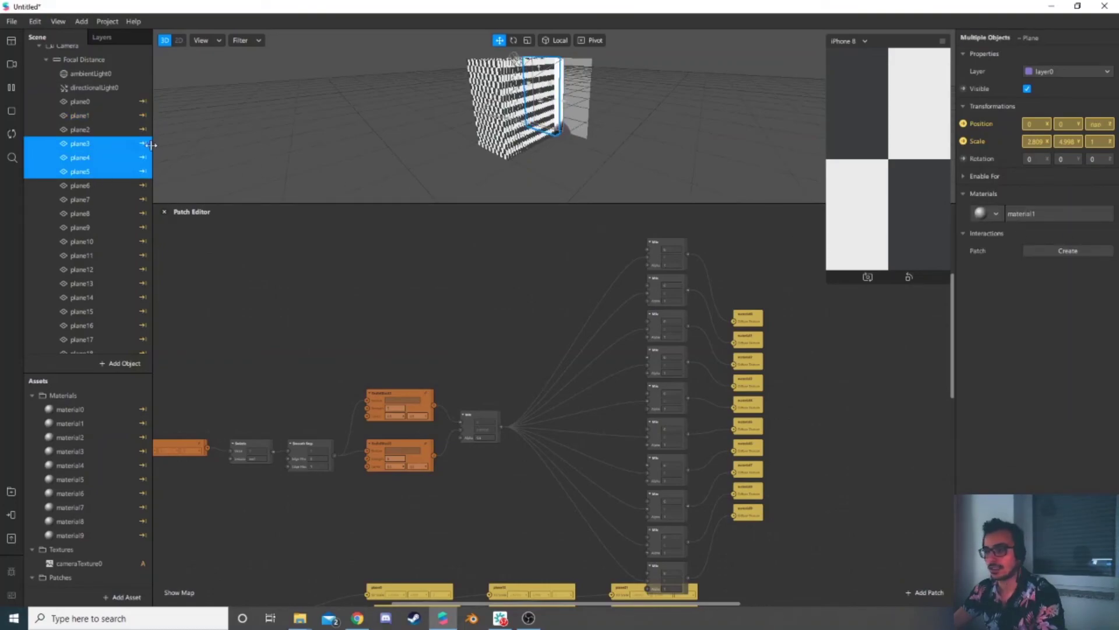
Step: Assign material2 to plane6 through plane8 and material3 to plane9 through plane11
left_click(83, 185)
left_click(87, 213, "shift")
left_click(1110, 193)
left_click(1077, 243)
left_click(122, 228)
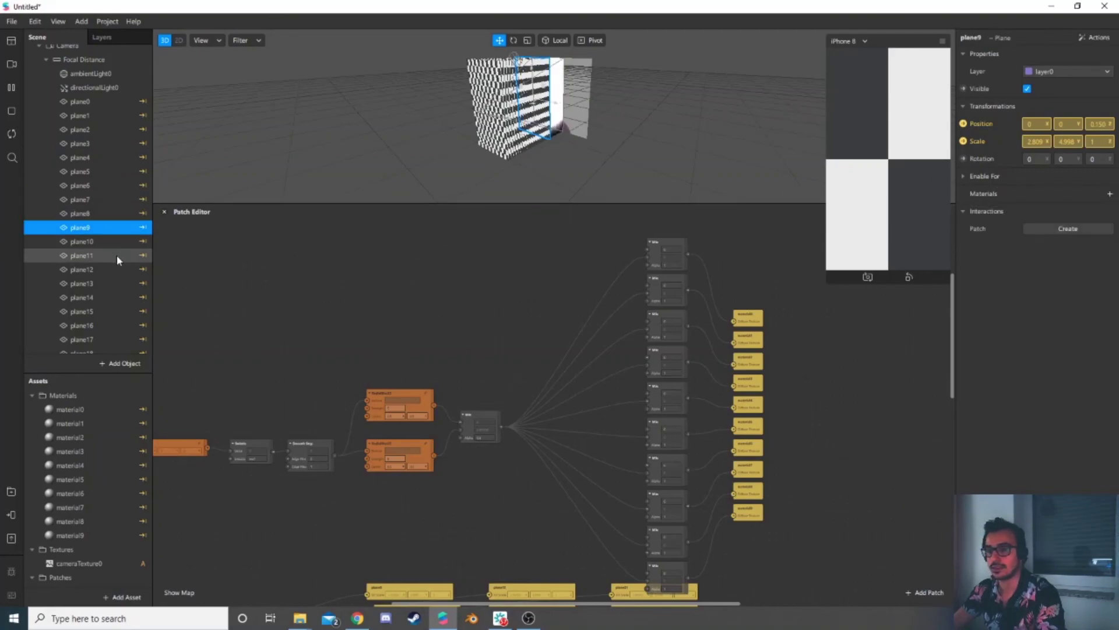
left_click(116, 255, "shift")
left_click(1107, 194)
left_click(1077, 257)
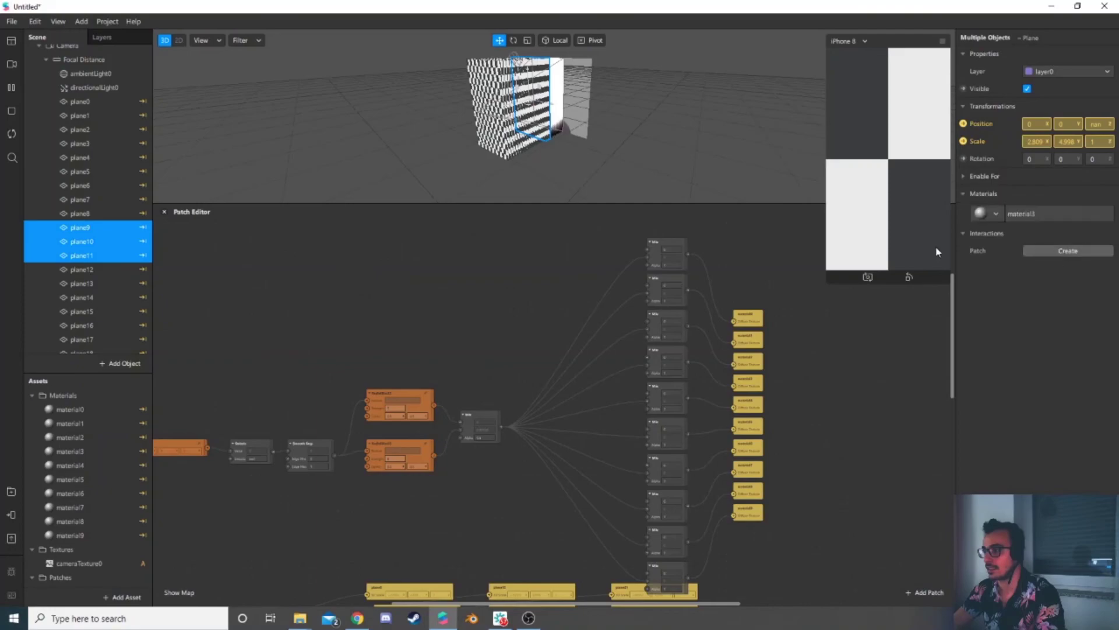
Step: Assign material4 to plane12 through plane14 and material5 to plane15 through plane17
left_click(84, 269)
left_click(87, 297, "shift")
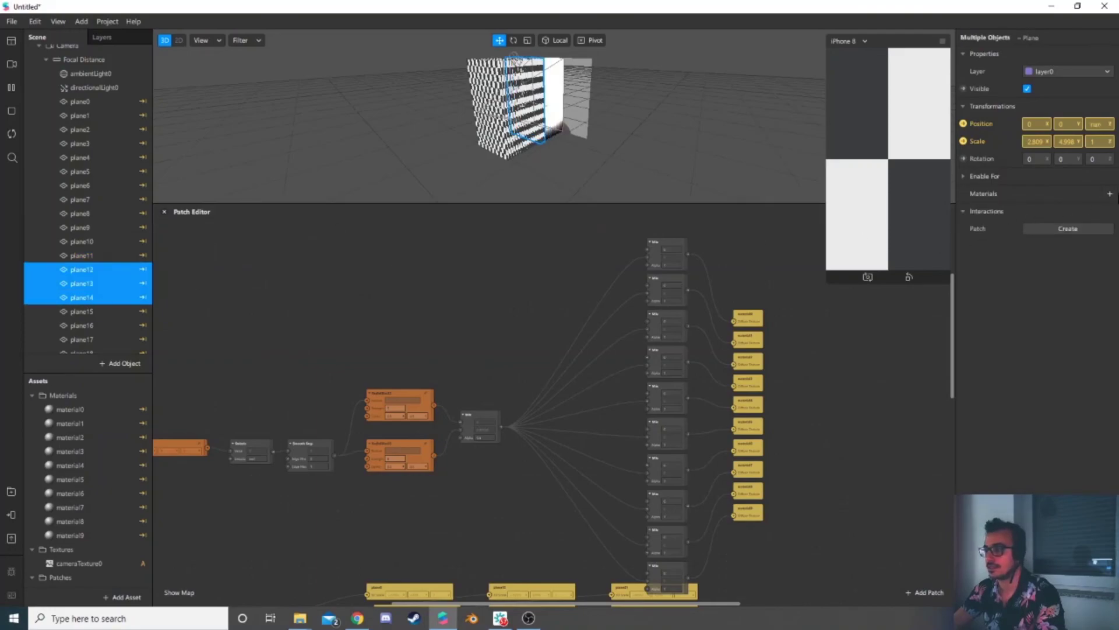
left_click(1109, 194)
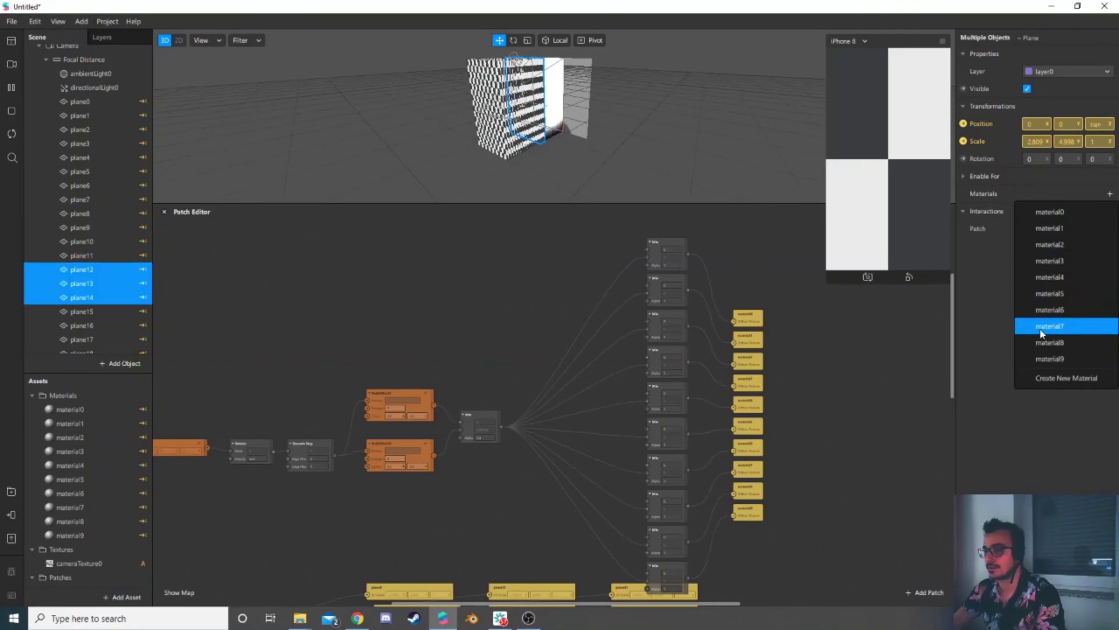
left_click(1046, 276)
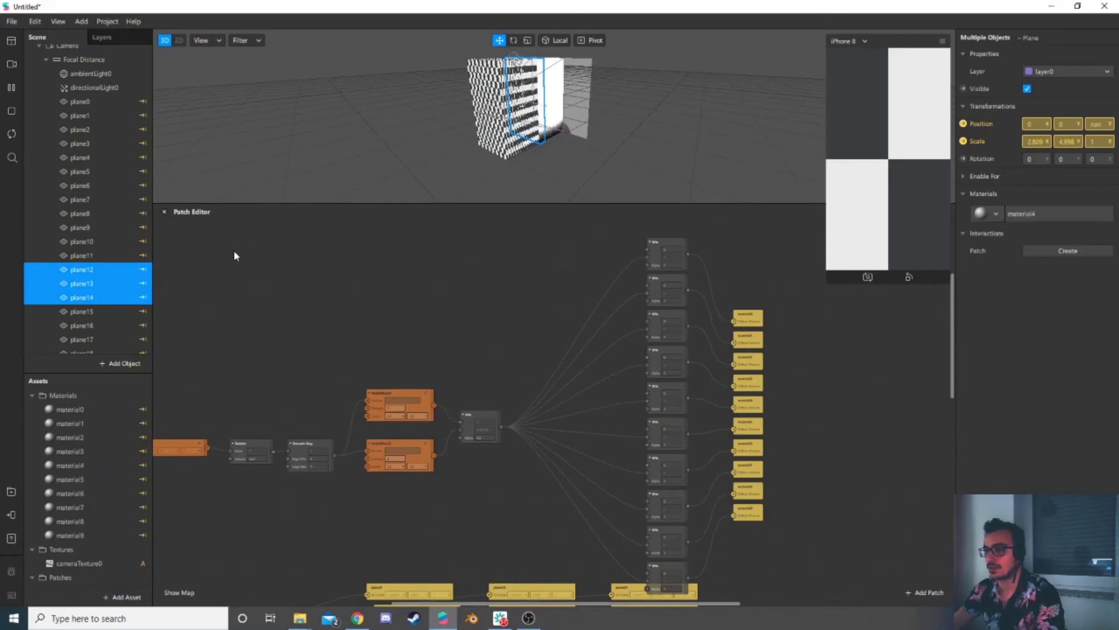
left_click(80, 256)
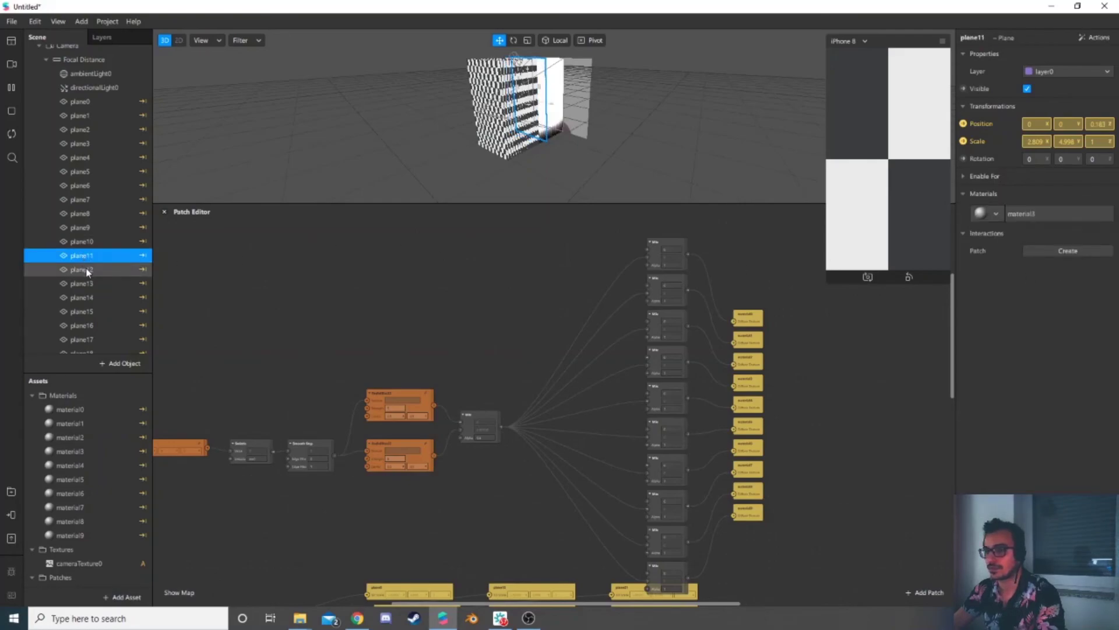
left_click(84, 312)
left_click(106, 339, "shift")
left_click(1109, 194)
left_click(1059, 291)
Step: Assign material6 to plane18 through plane20 and material7 to plane21 through plane23
scroll(96, 283, "down", 3)
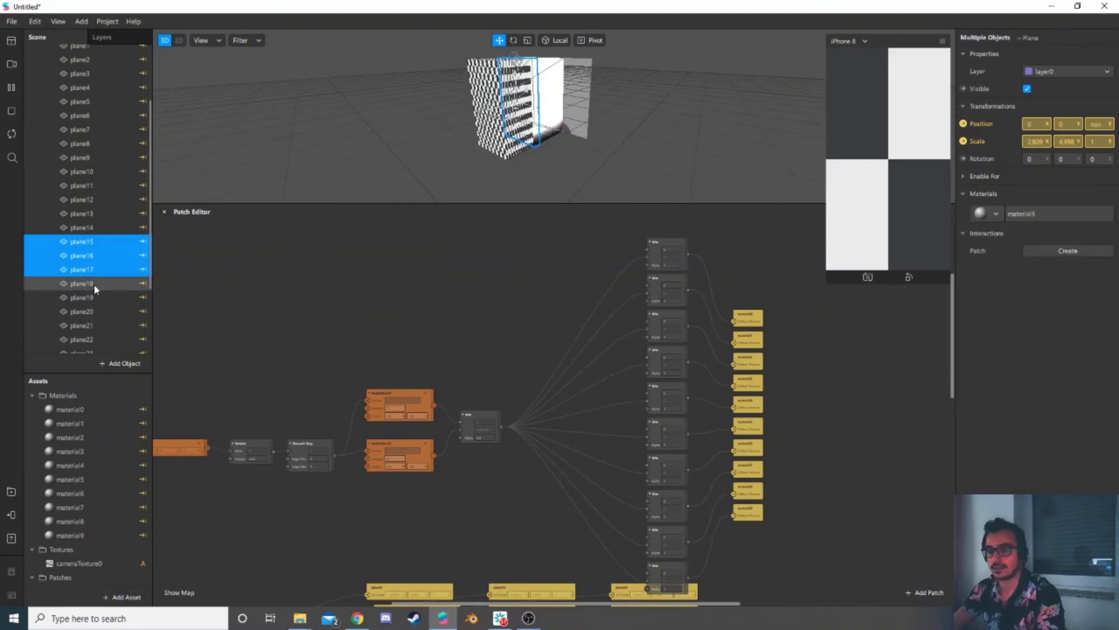
left_click(94, 285)
left_click(95, 312, "shift")
left_click(1109, 194)
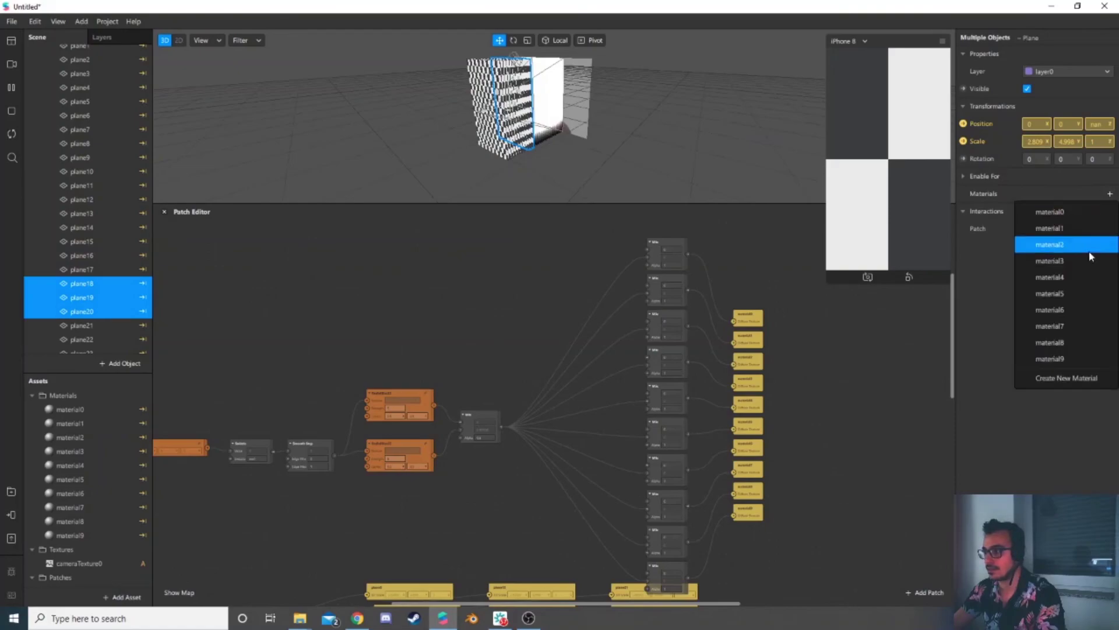
left_click(1074, 315)
scroll(104, 271, "down", 3)
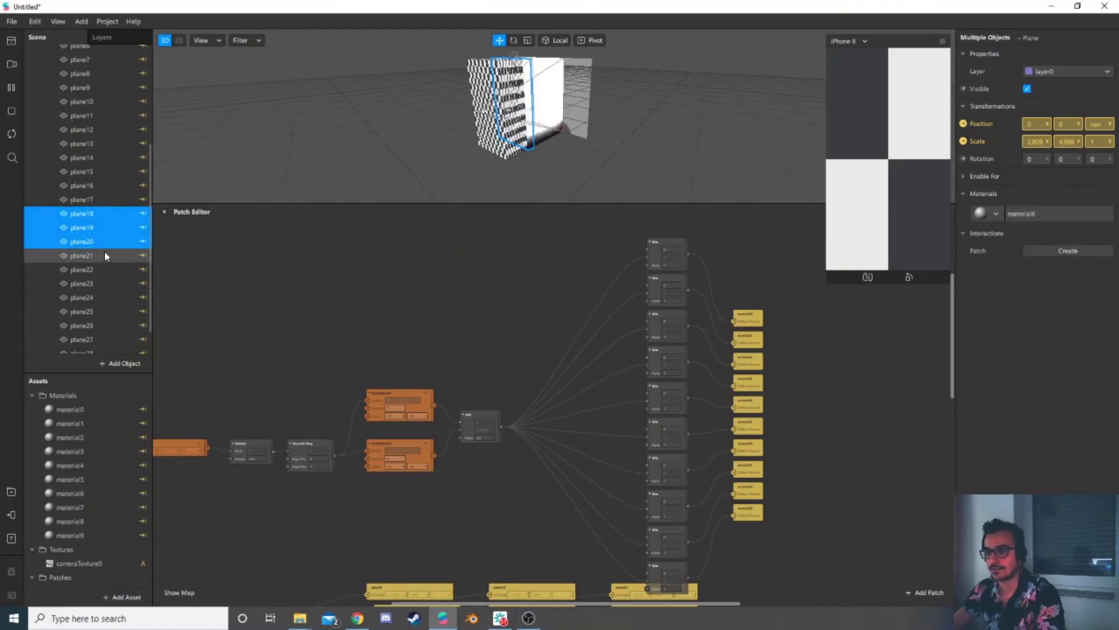
left_click(102, 255)
left_click(92, 284, "shift")
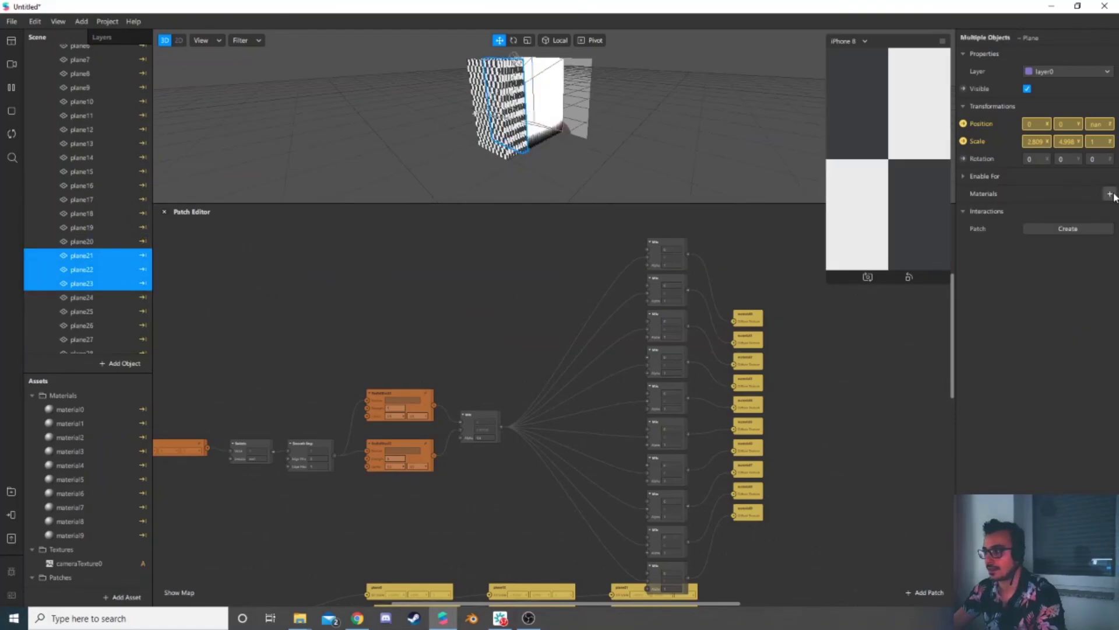
left_click(1109, 195)
left_click(1026, 342)
Step: Assign material8 to plane24 through plane26 and material9 to plane27 through plane29
scroll(140, 323, "down", 2)
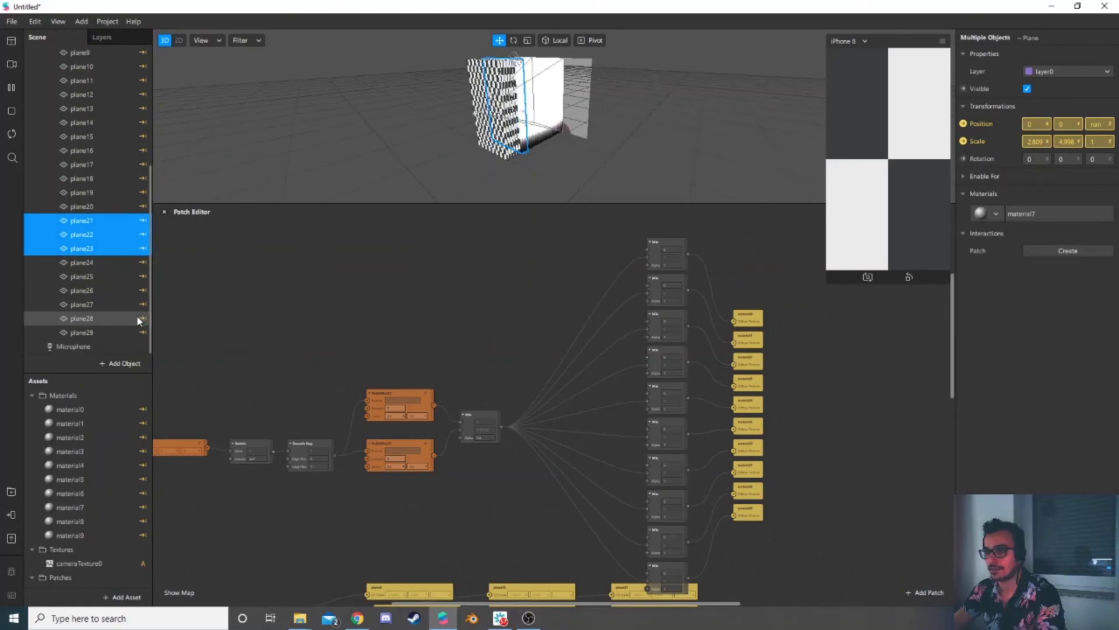
left_click(100, 261)
left_click(94, 290, "shift")
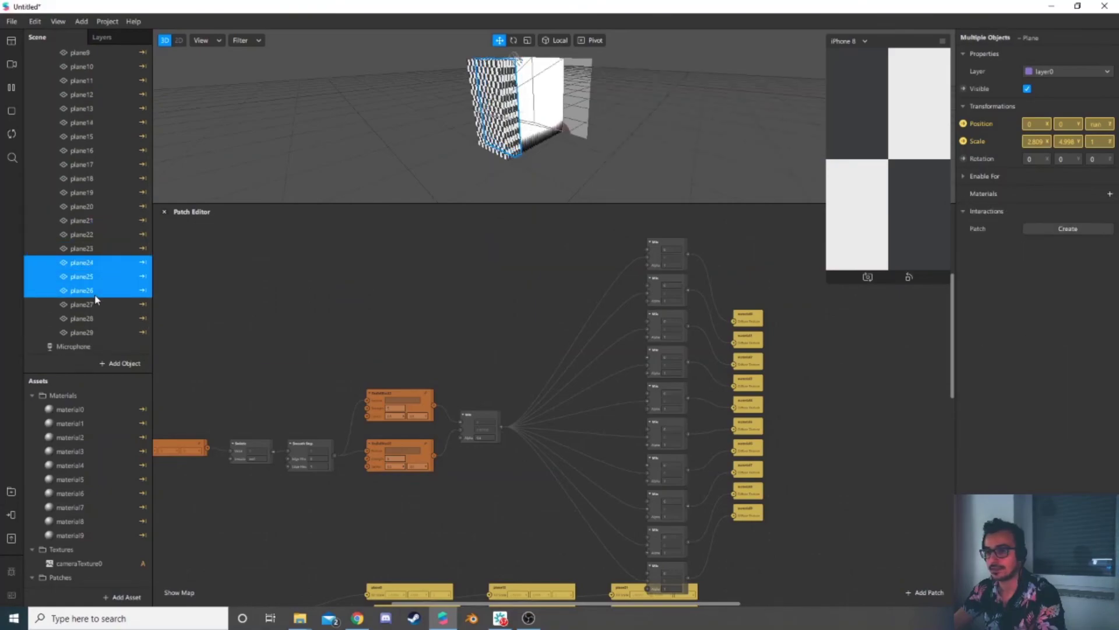
left_click(1109, 195)
left_click(1048, 342)
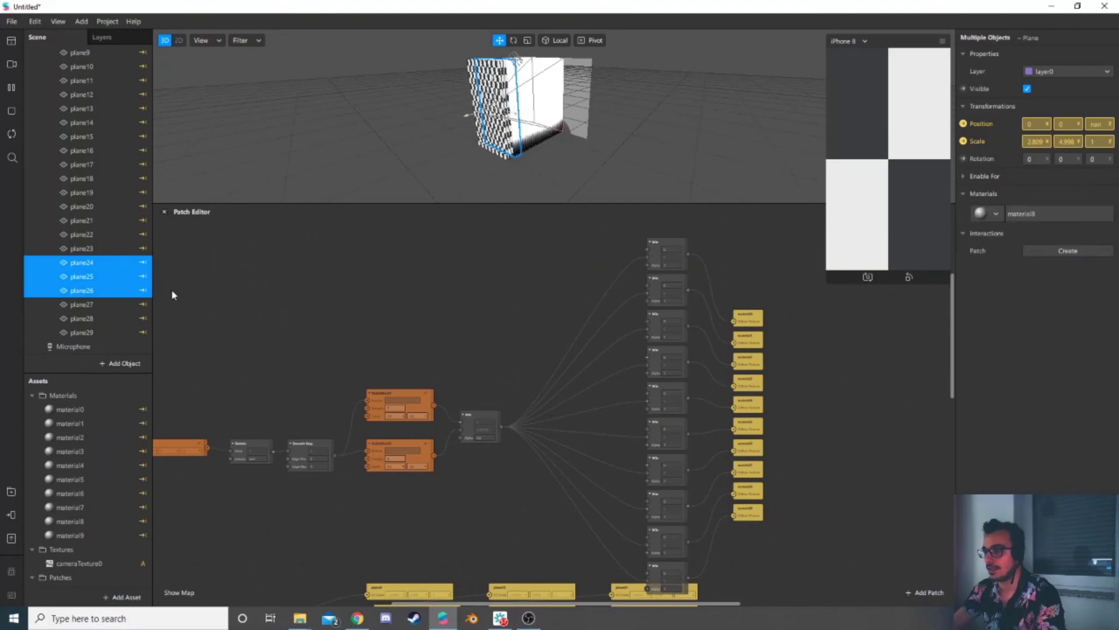
left_click(86, 305)
left_click(89, 332, "shift")
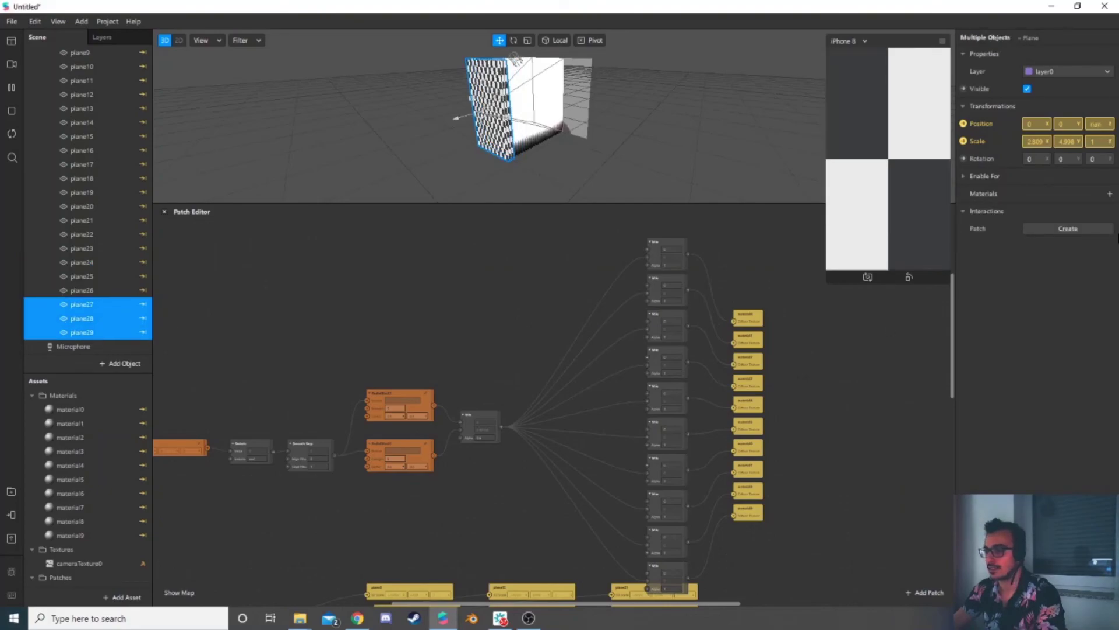
left_click(1110, 194)
left_click(1049, 356)
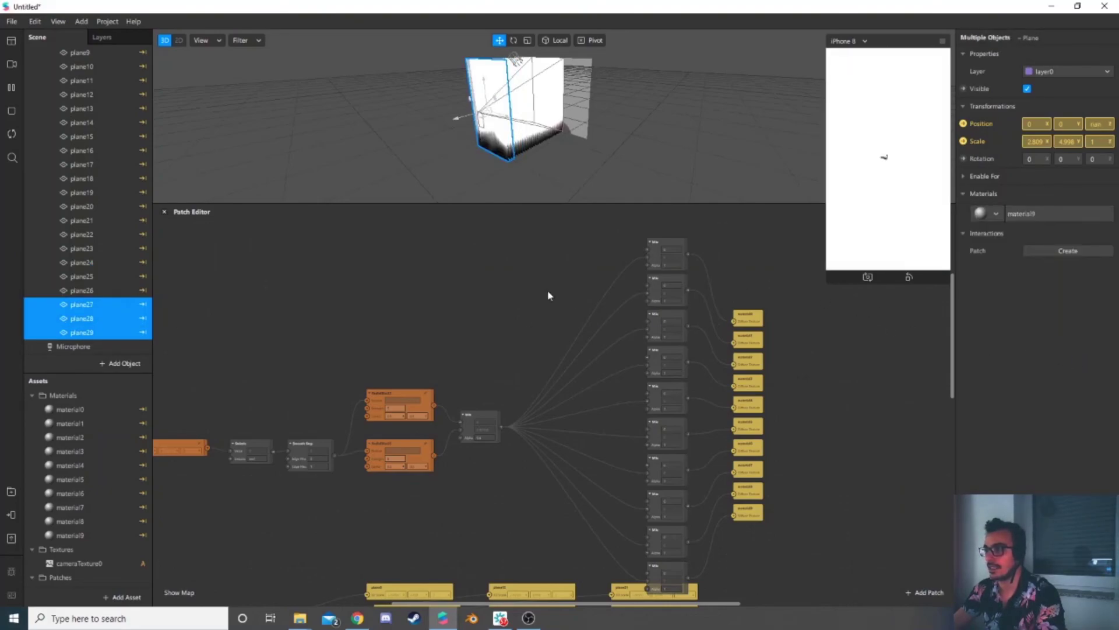
Step: Delete the directional light and set the ambient light's intensity to 5
scroll(87, 244, "up", 5)
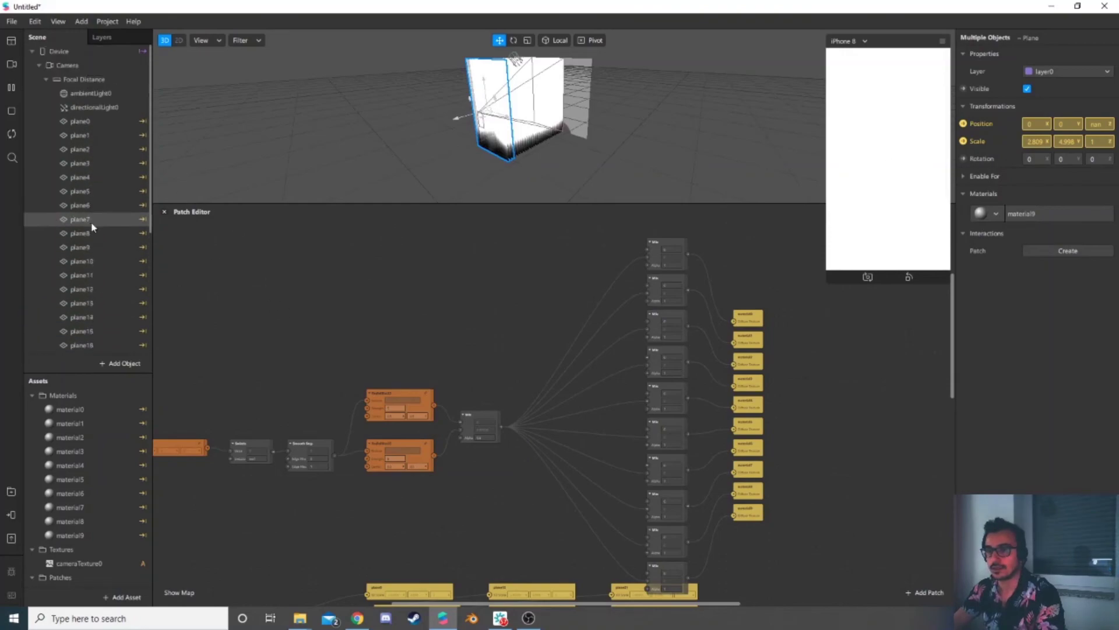
left_click(97, 109)
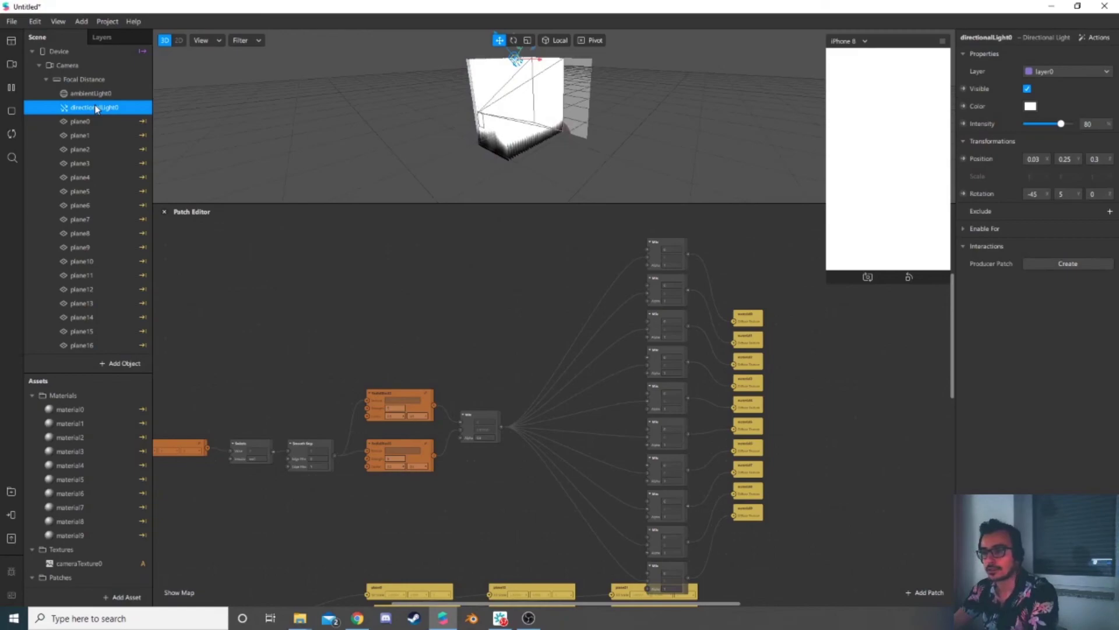
key("Delete")
left_click(84, 93)
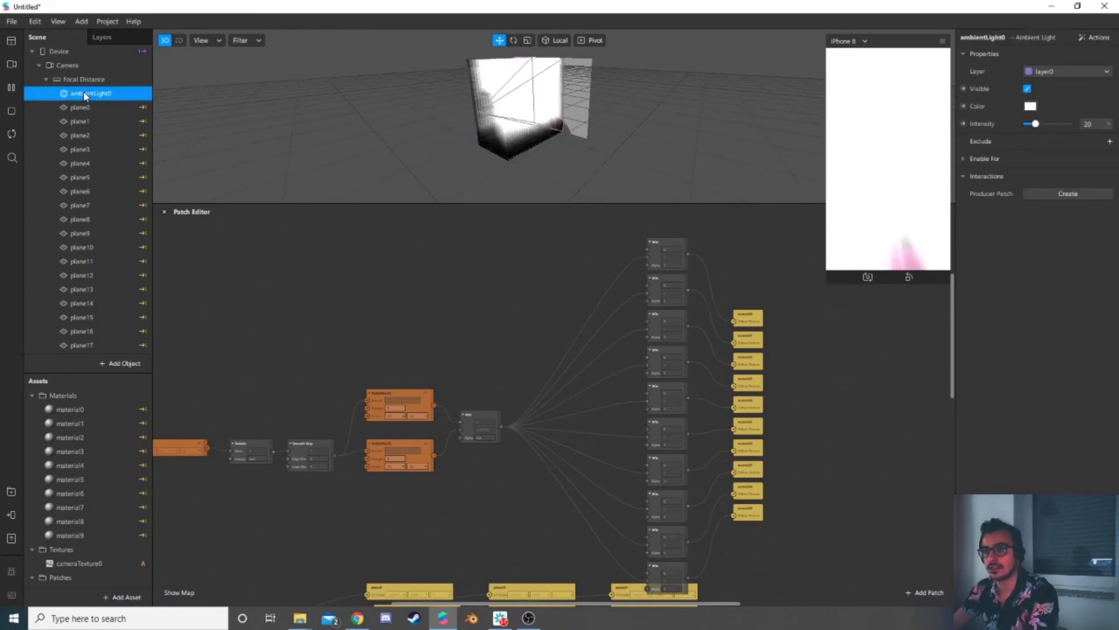
left_click_drag(1040, 131, 1028, 127)
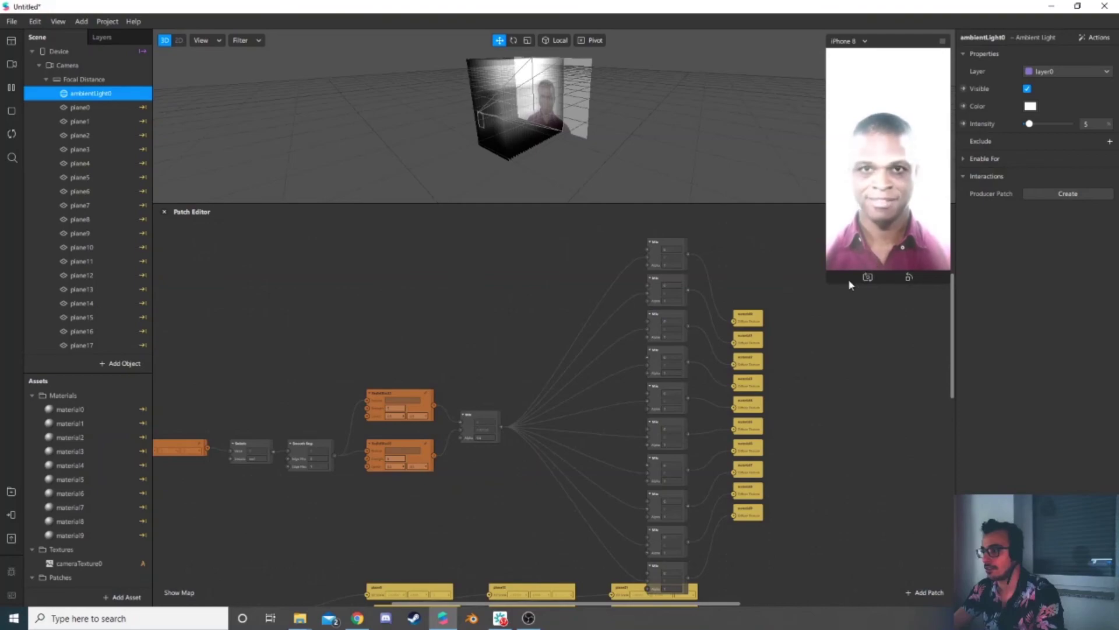
Step: Enlarge the iPhone 8 preview so the effect can be inspected at a bigger size
left_click_drag(849, 284, 839, 357)
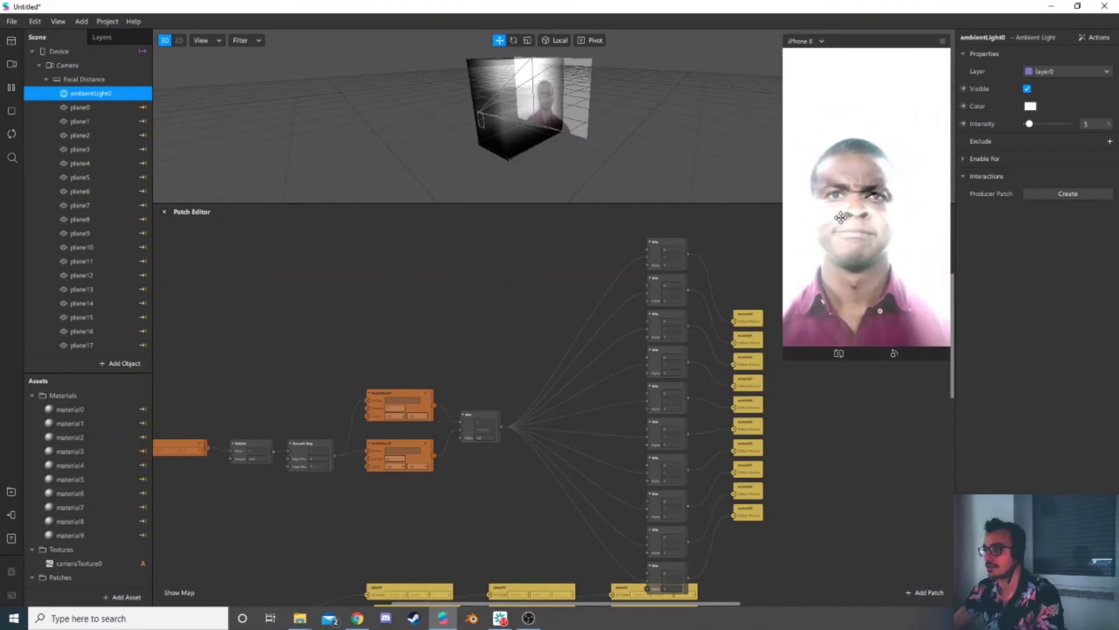
left_click_drag(750, 568, 653, 248)
left_click_drag(669, 558, 685, 512)
left_click(789, 537)
Step: Search the AR Library for "cycle" and import the Color Cycle patch asset
scroll(837, 502, "up", 3)
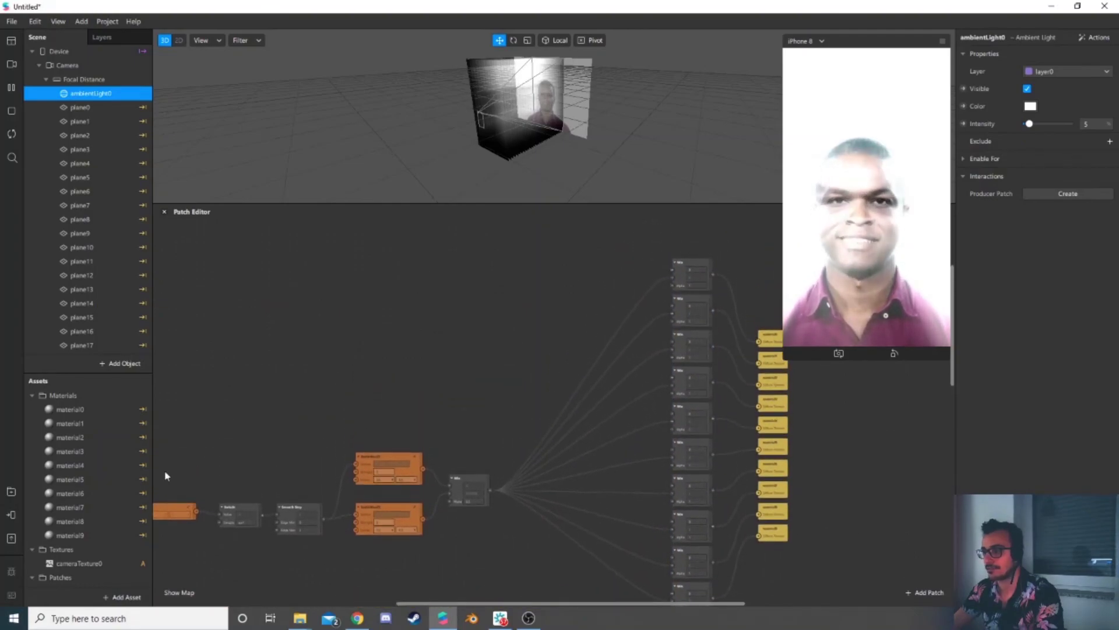
scroll(108, 552, "down", 3)
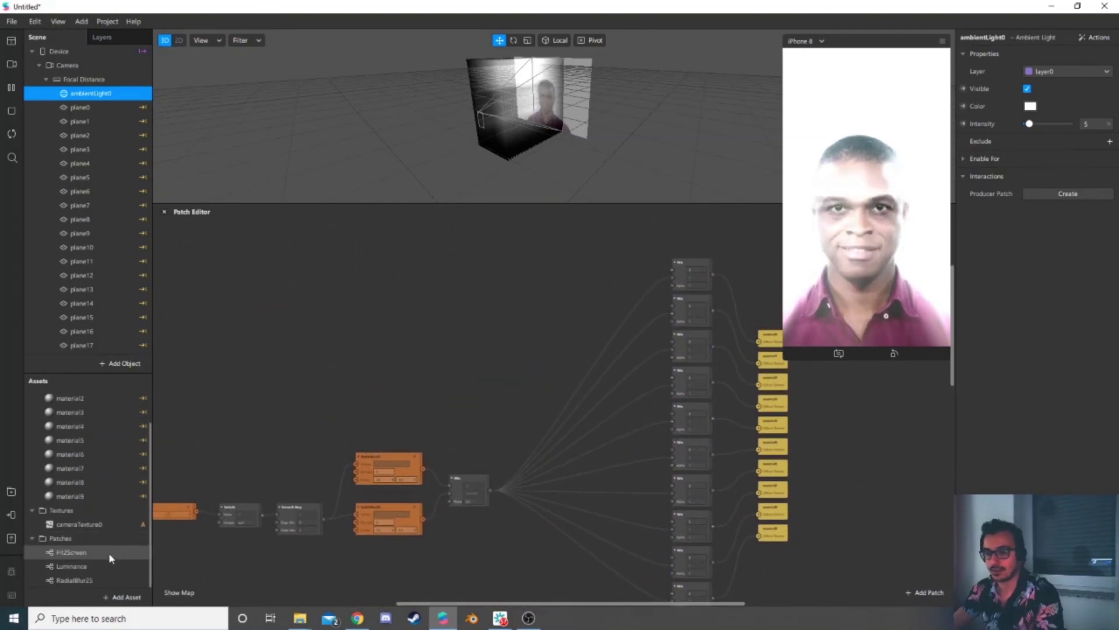
left_click(117, 597)
left_click(169, 417)
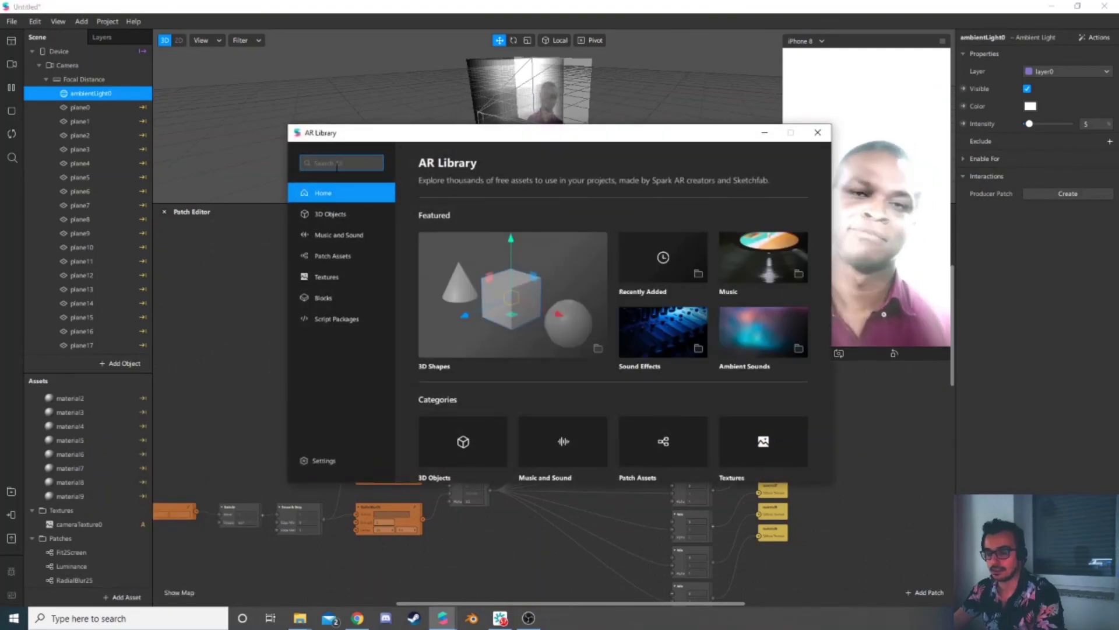
type("cycle")
key("Return")
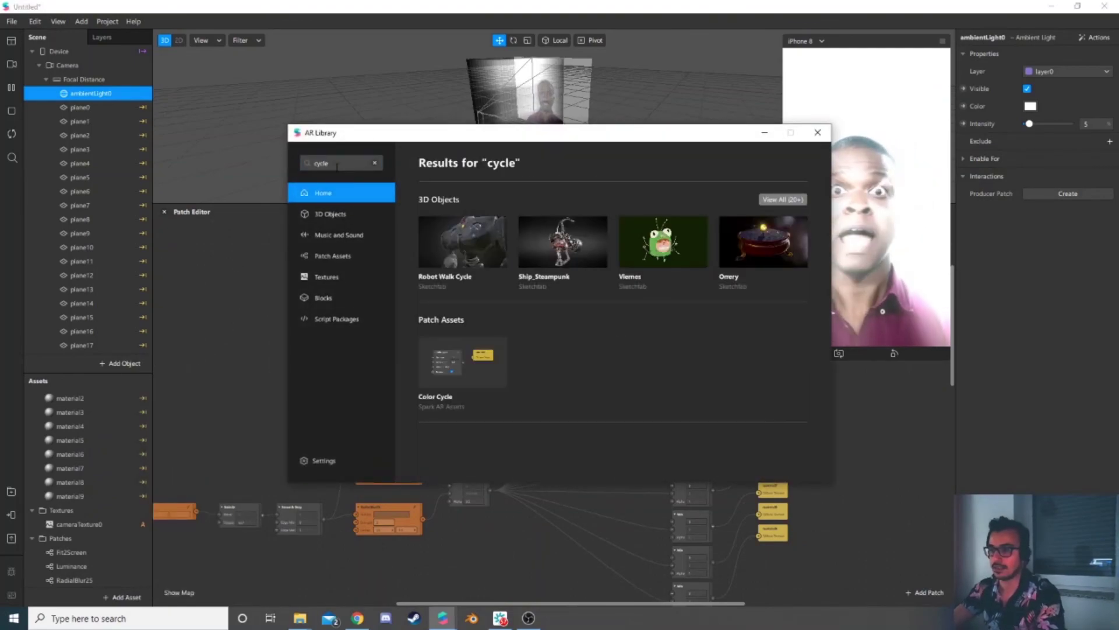
left_click(478, 436)
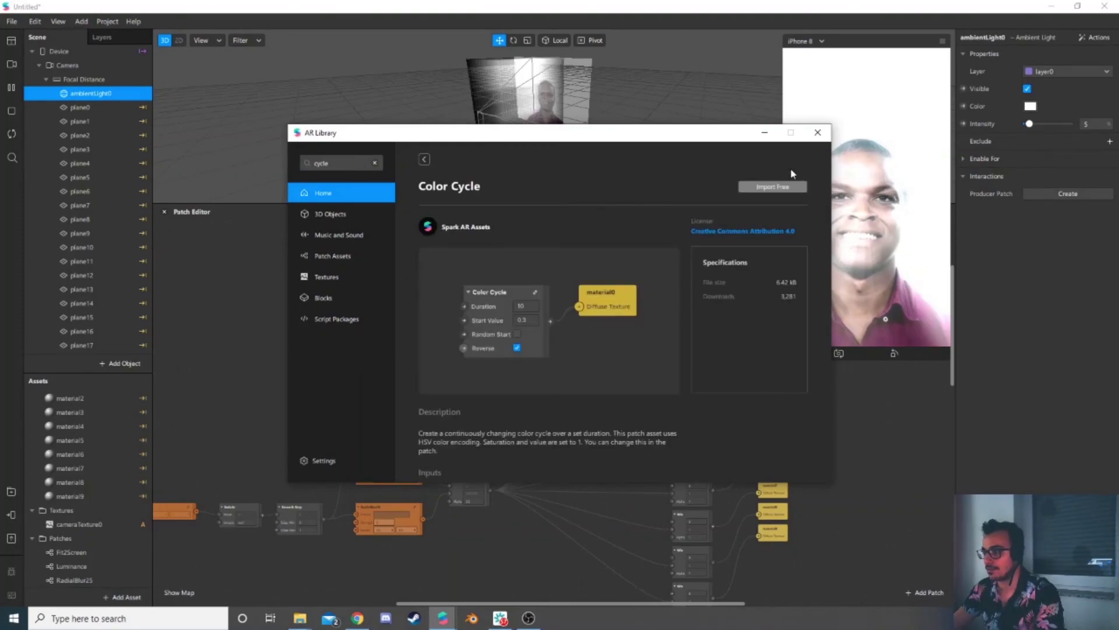
left_click(774, 187)
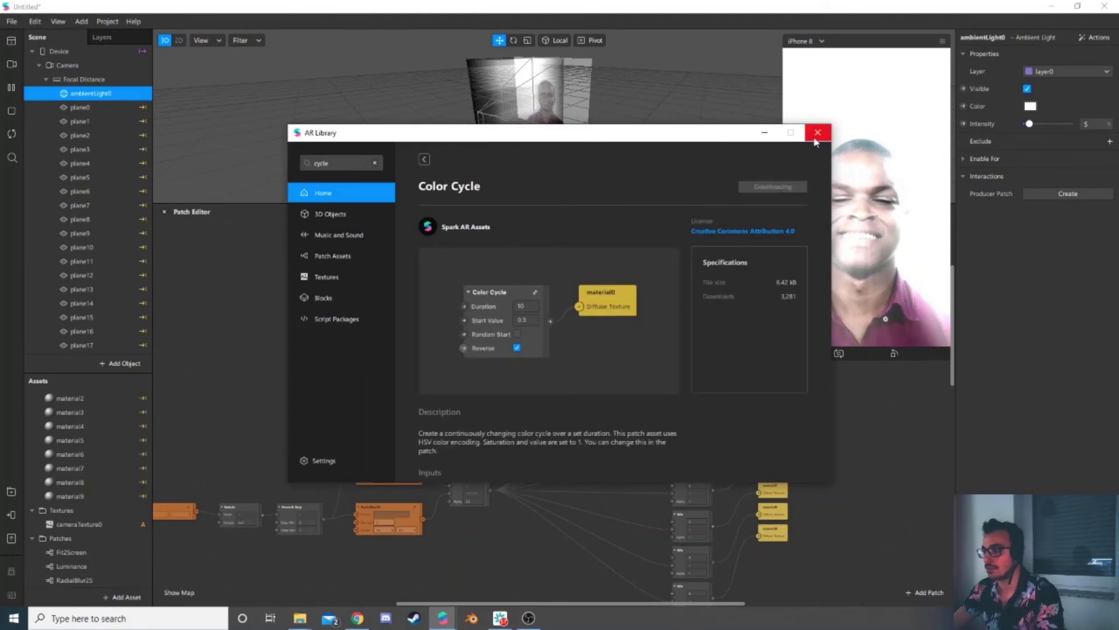
Step: Place a Color Cycle patch beside the first Mix patch and duplicate it twice to form a vertical stack of three
left_click_drag(95, 582, 612, 284)
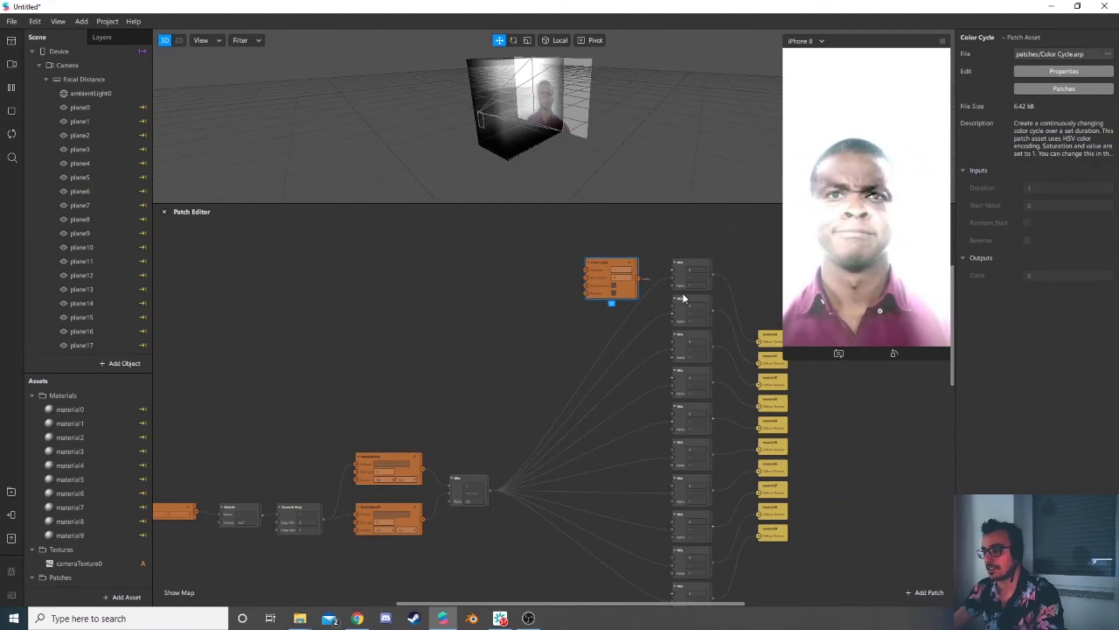
scroll(609, 286, "up", 5)
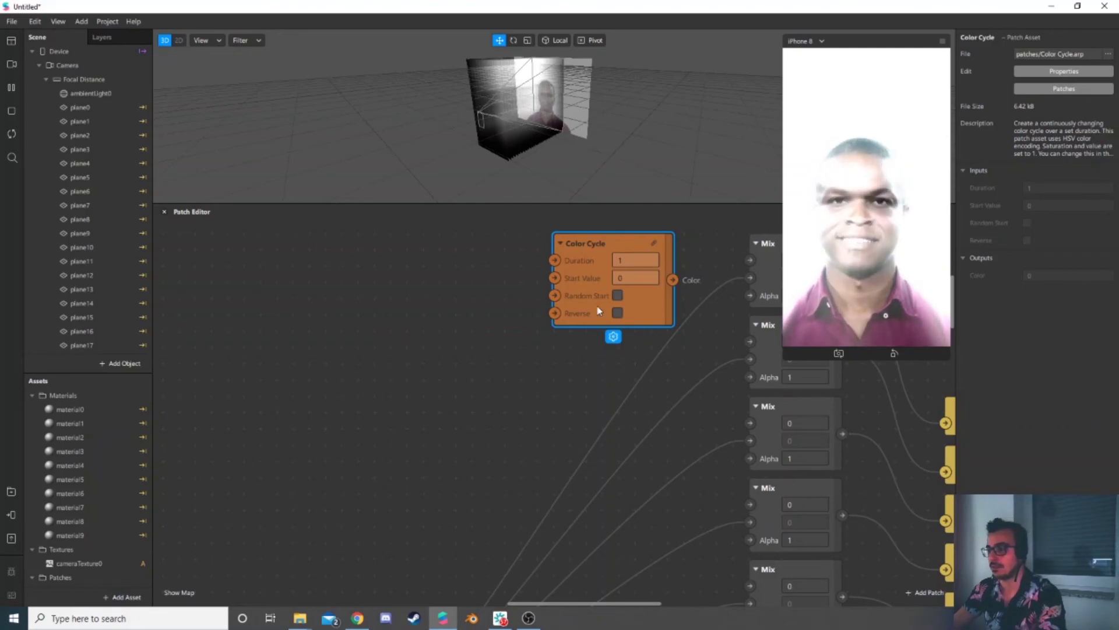
scroll(589, 374, "down", 3)
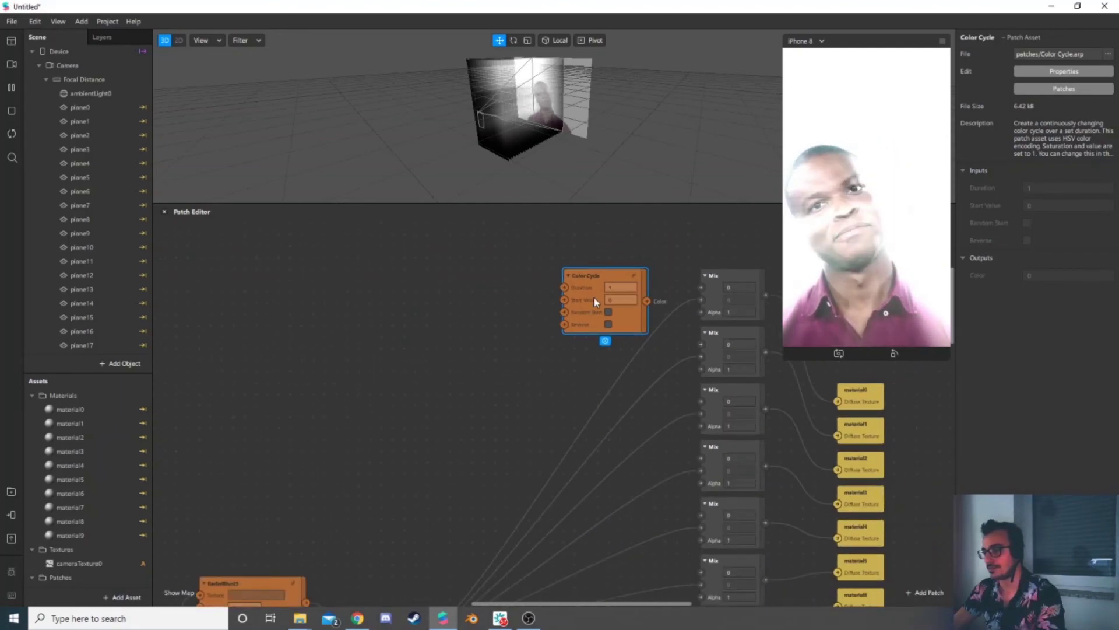
key("ctrl+d")
key("ctrl+d")
left_click_drag(614, 345, 578, 437)
left_click_drag(622, 348, 589, 417)
left_click(596, 350, "shift")
left_click(601, 289, "shift")
Step: Duplicate the three stacked Color Cycle patches and line the copies up below the originals, making six
key("ctrl+d")
middle_click_drag(603, 373, 607, 297)
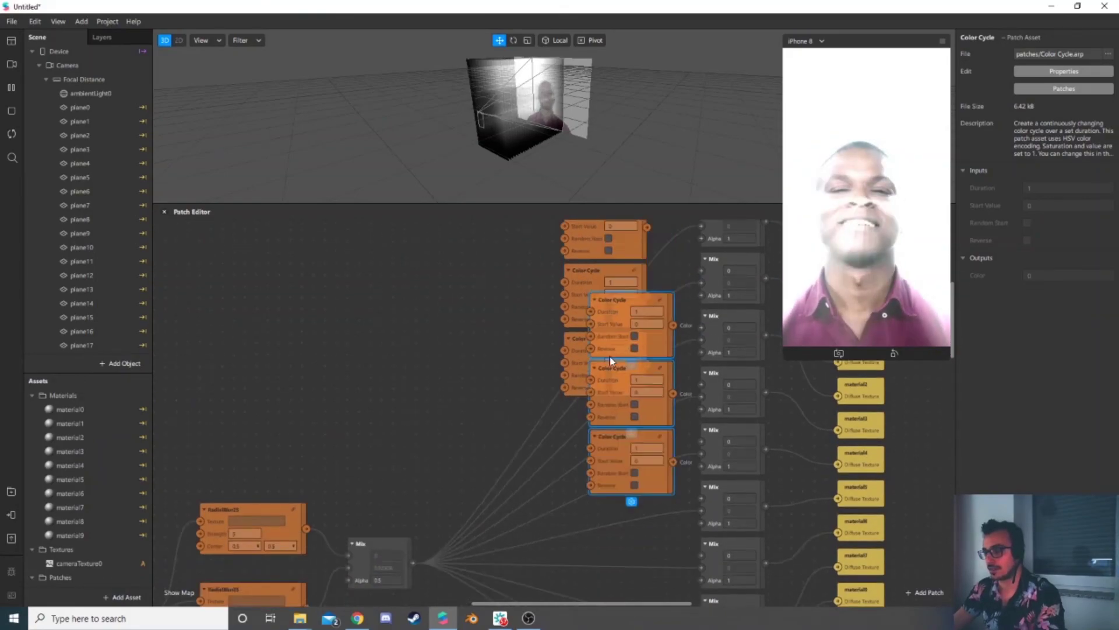
left_click_drag(607, 298, 580, 464)
scroll(577, 452, "down", 2)
Step: Duplicate the six Color Cycle patches and extend the column downward to ten patches in total
left_click_drag(531, 578, 628, 255)
left_click_drag(578, 417, 555, 385)
scroll(513, 339, "down", 3)
scroll(553, 411, "down", 2)
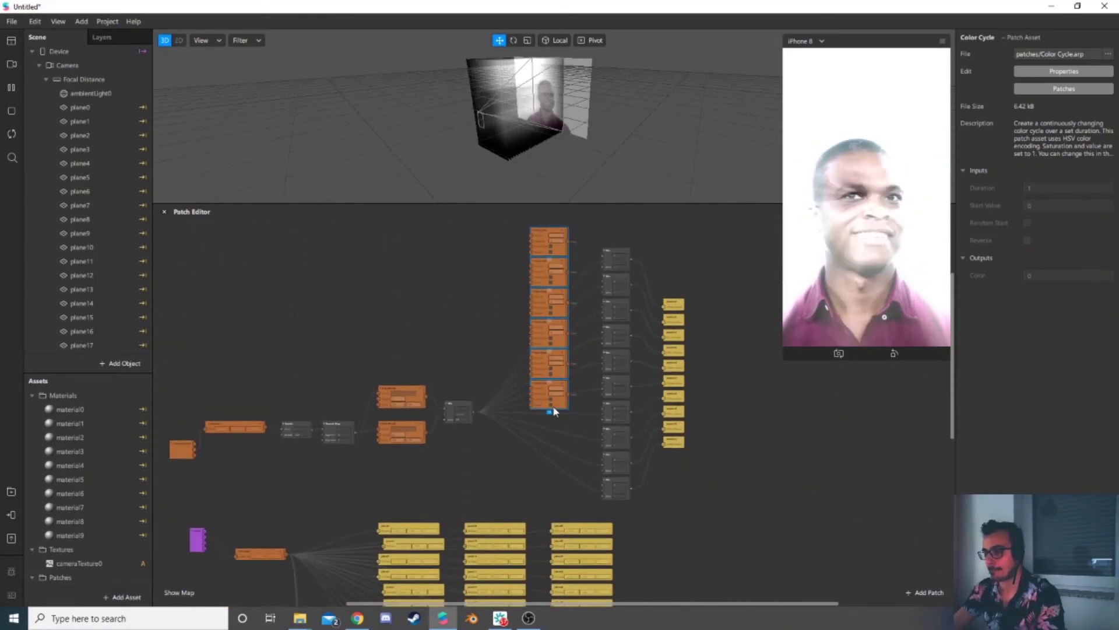
key("ctrl+d")
left_click_drag(553, 252, 544, 427)
scroll(544, 548, "down", 2)
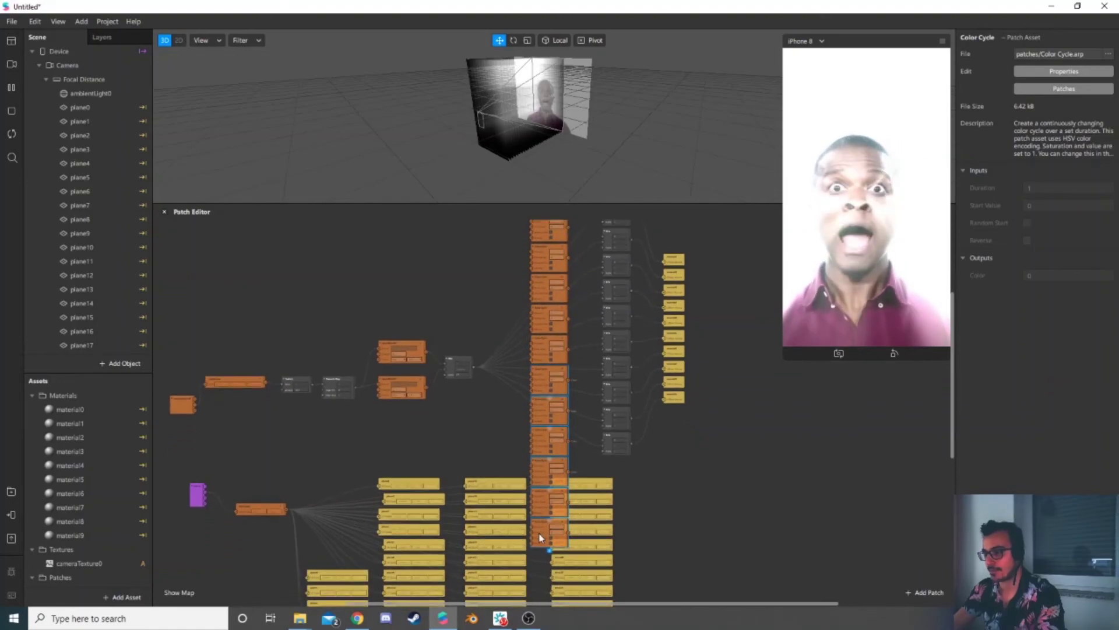
scroll(569, 472, "up", 4)
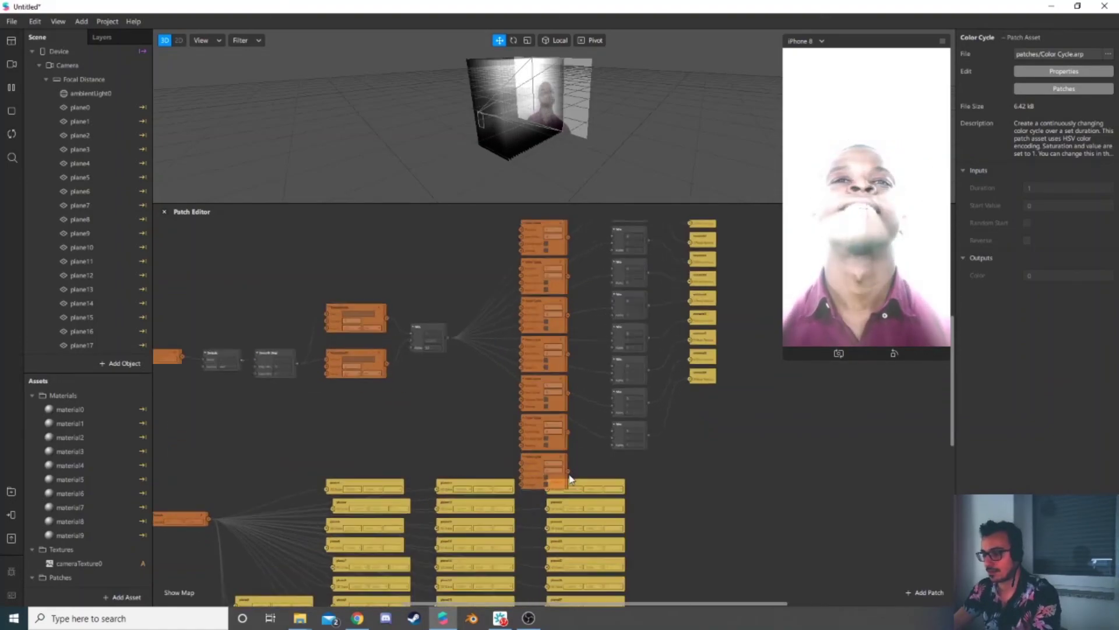
Step: Set the first Color Cycle to duration 4 and start value 1, and connect its Color output to the first Mix patch's Alpha
scroll(544, 455, "up", 12)
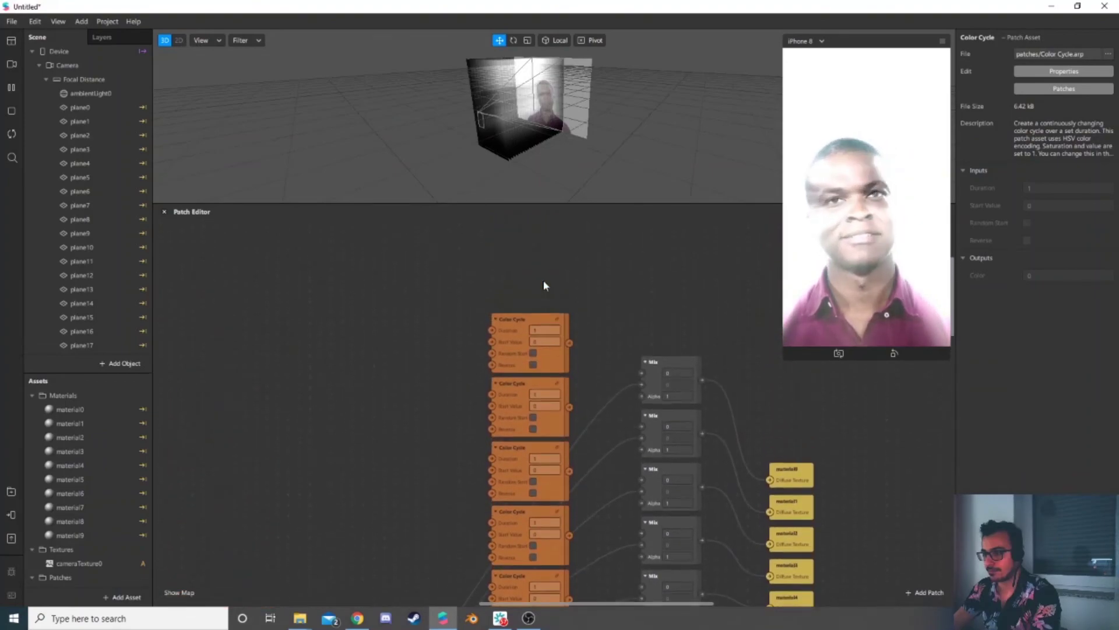
scroll(542, 460, "up", 1, "ctrl")
scroll(541, 459, "up", 5)
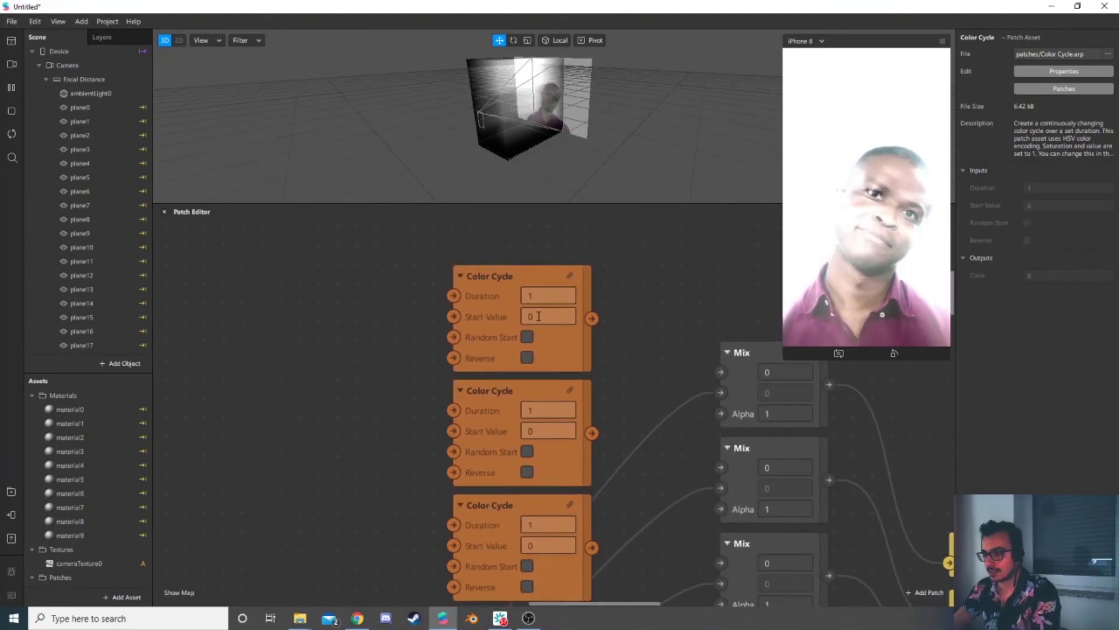
left_click(540, 296)
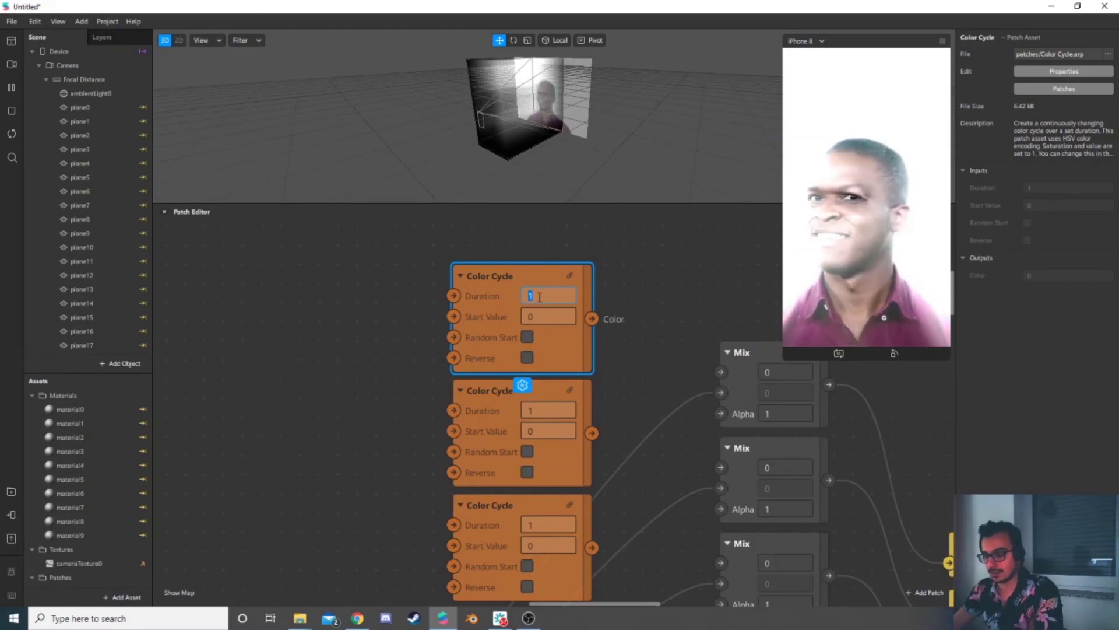
middle_click_drag(535, 297, 523, 298)
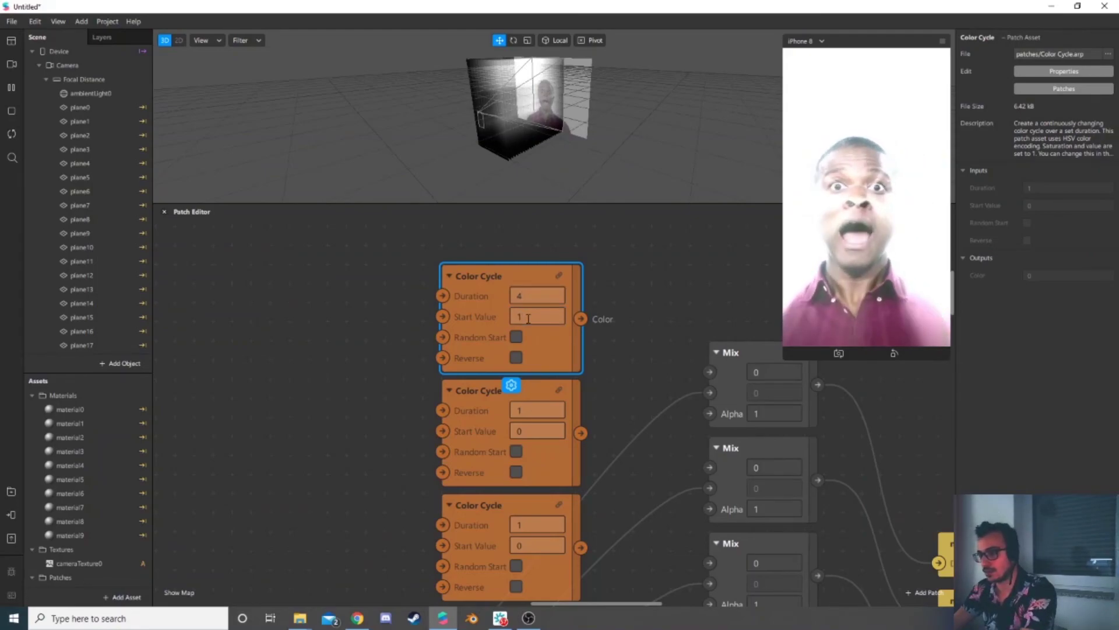
left_click_drag(580, 319, 708, 414)
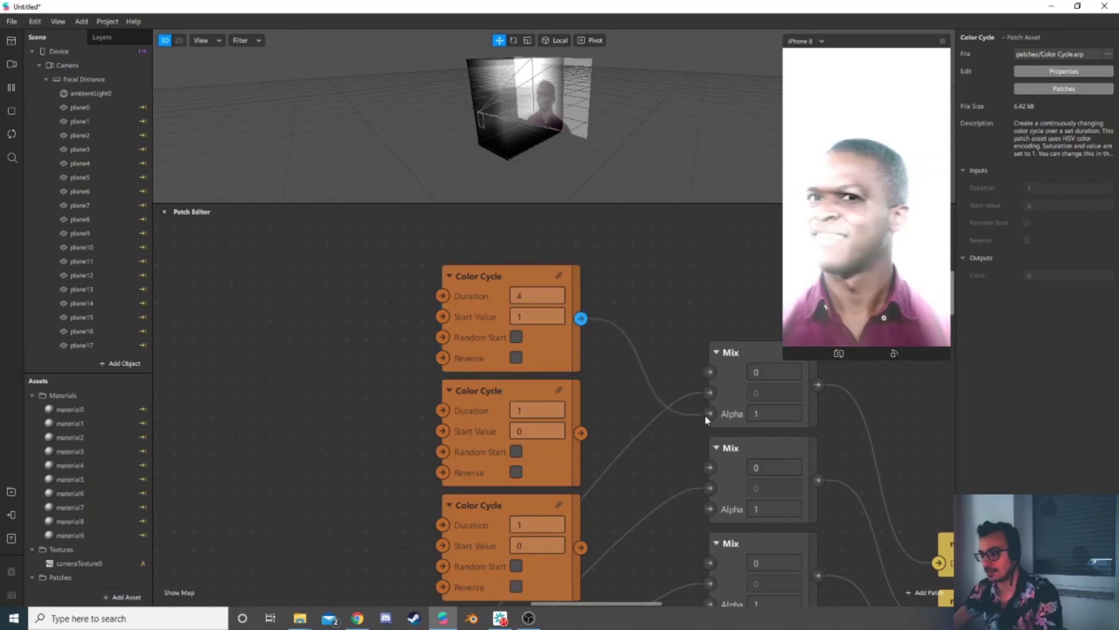
Step: Give the second and third Color Cycles duration 4 and start values 0.9 and 0.8, and connect them to the matching Mix patches' Alpha
left_click(525, 409)
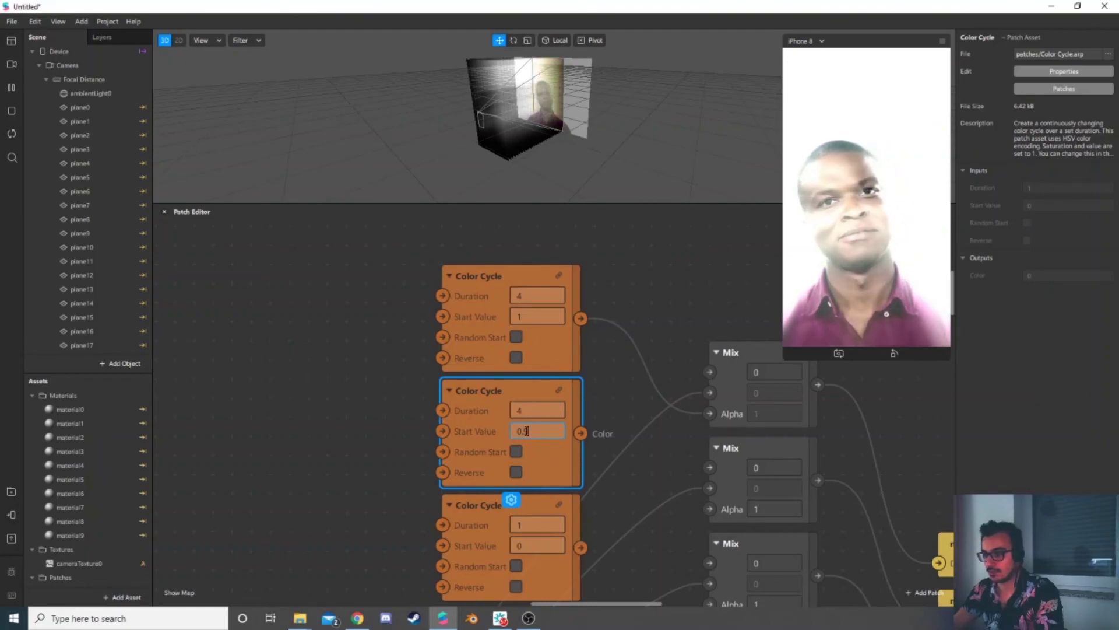
left_click_drag(581, 433, 709, 508)
scroll(655, 507, "down", 2)
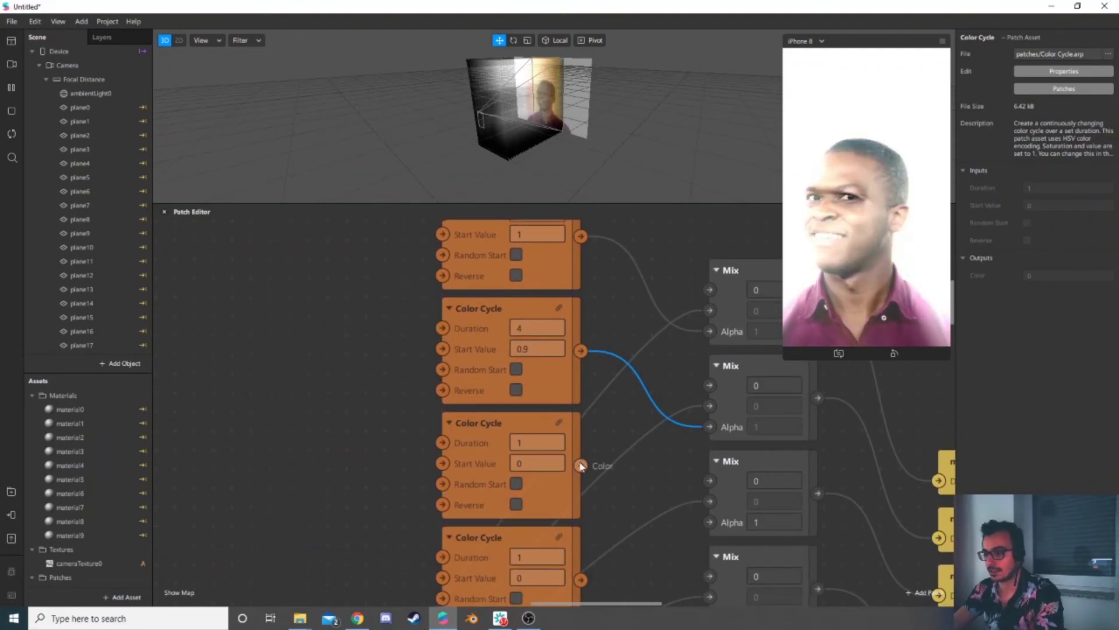
left_click(532, 443)
type("4")
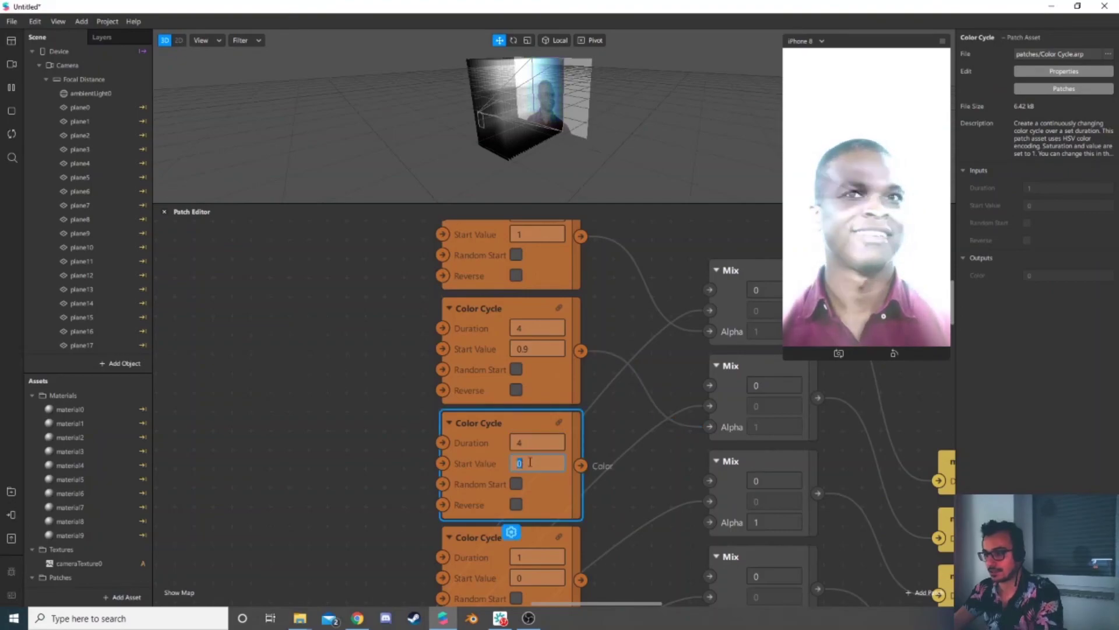
double_click(529, 462)
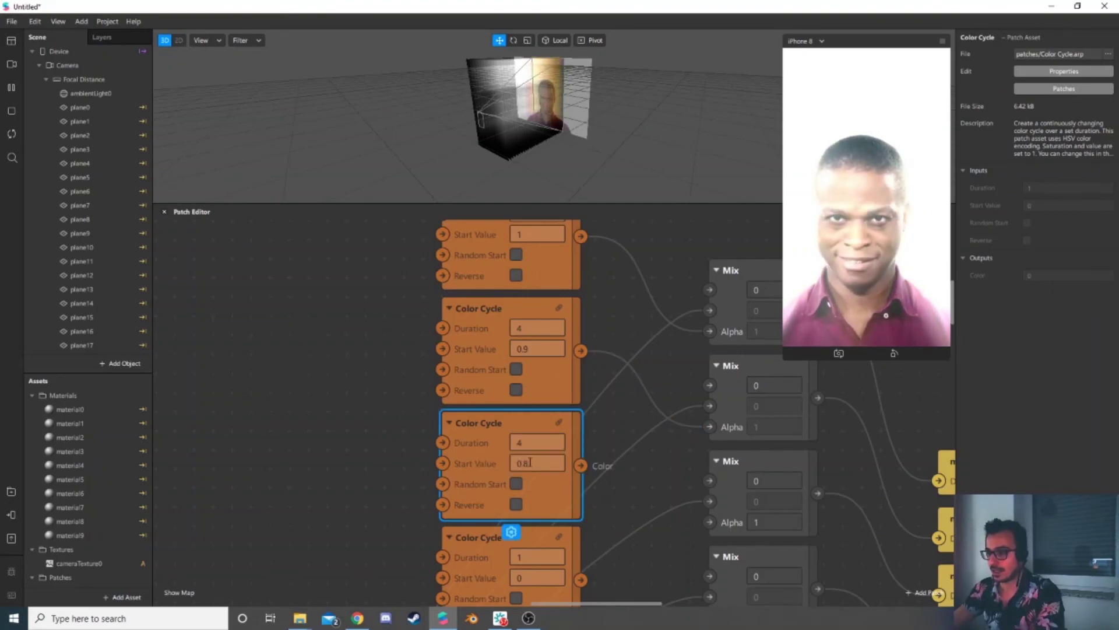
left_click_drag(580, 466, 701, 503)
Step: Give the fourth and fifth Color Cycles duration 4 and start values 0.7 and 0.6, and connect them to the matching Mix patches' Alpha
scroll(664, 527, "down", 5)
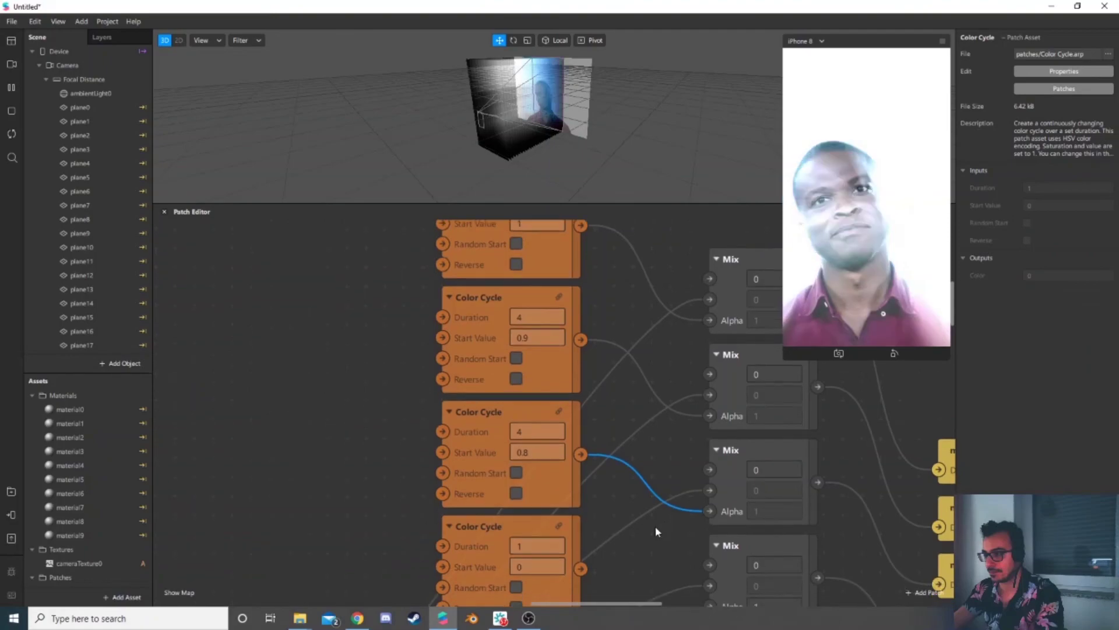
double_click(529, 455)
type("4")
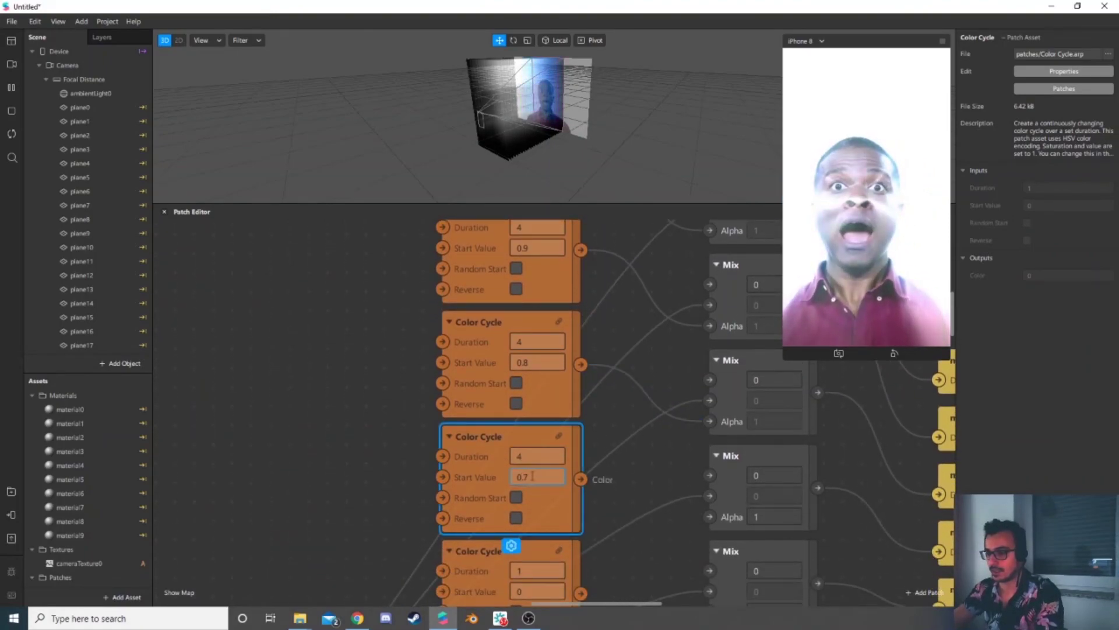
left_click_drag(585, 479, 710, 517)
scroll(600, 530, "down", 9)
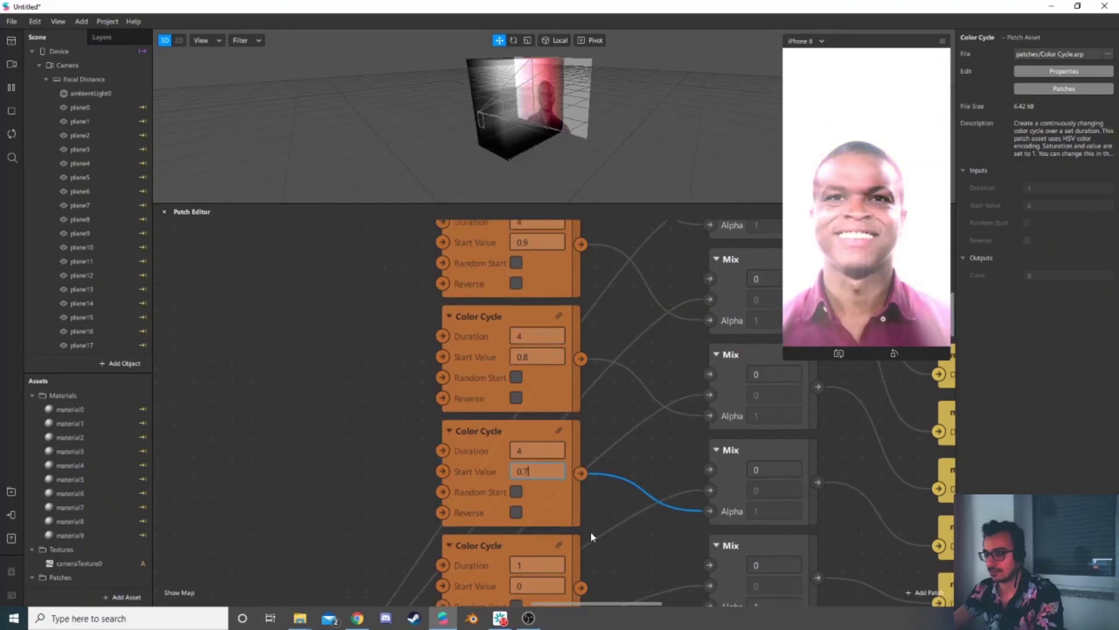
double_click(534, 392)
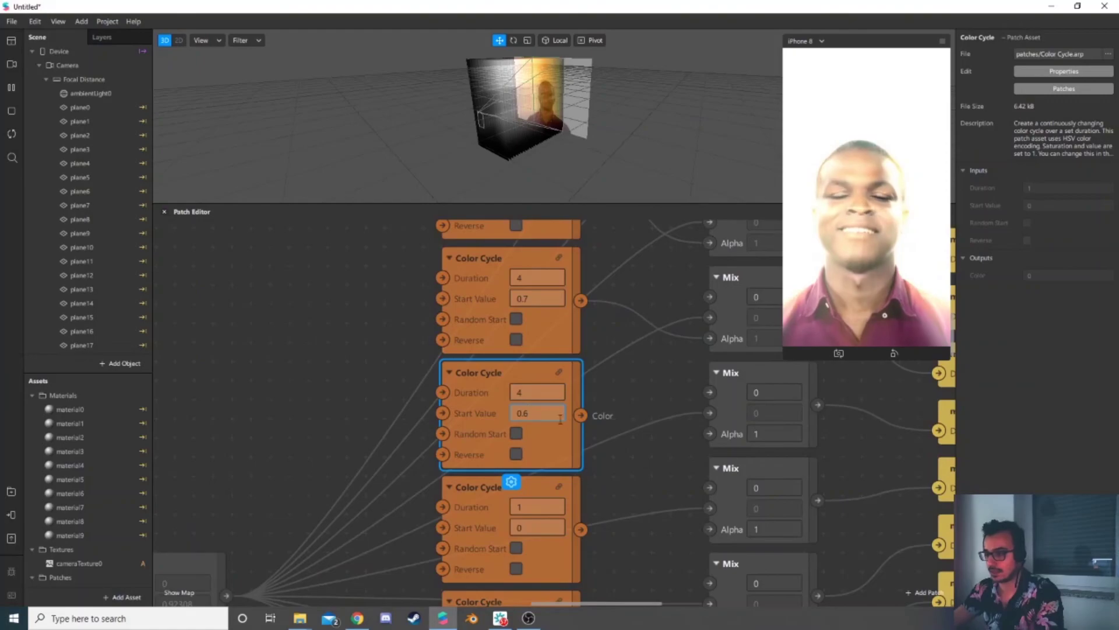
left_click_drag(580, 417, 710, 434)
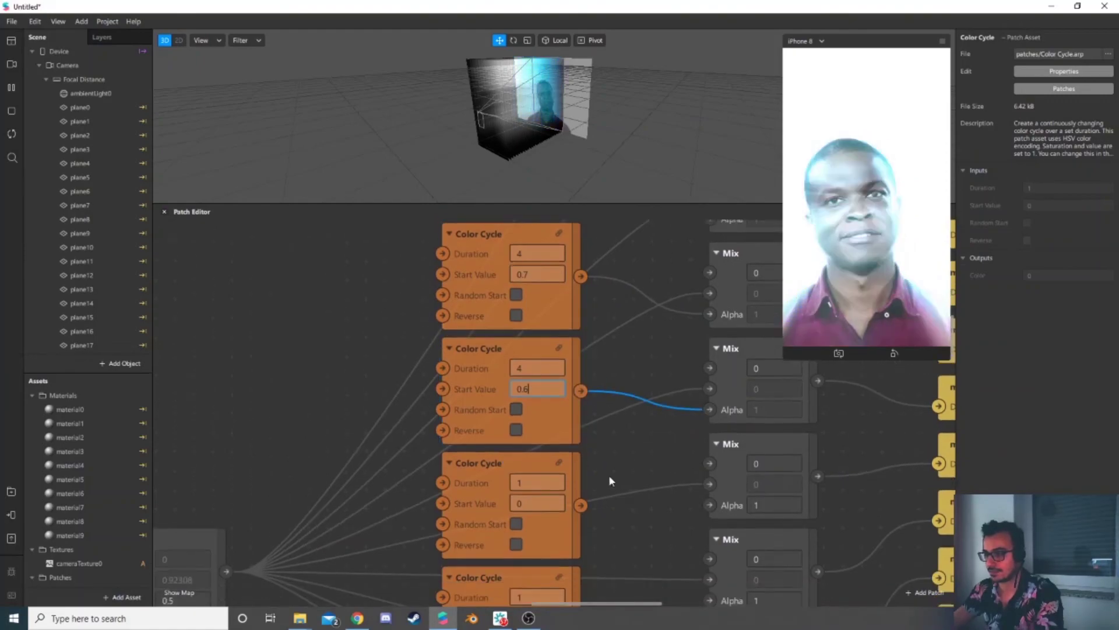
Step: Give the sixth and seventh Color Cycles duration 4 and start values 0.5 and 0.4, and connect them to the matching Mix patches' Alpha
scroll(583, 460, "down", 2)
double_click(533, 467)
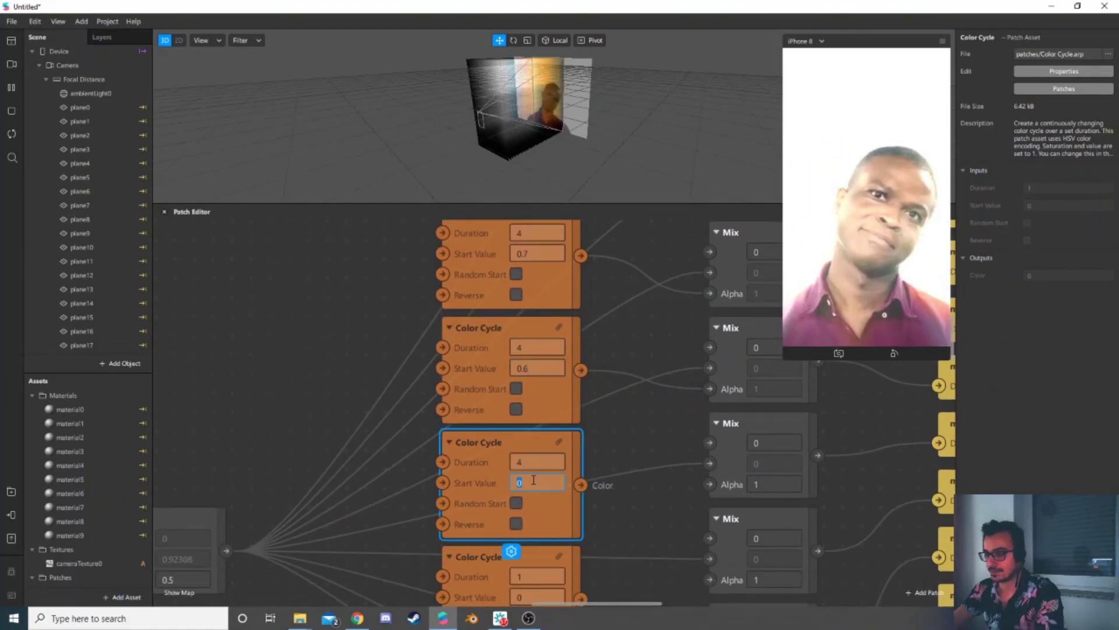
type(".5")
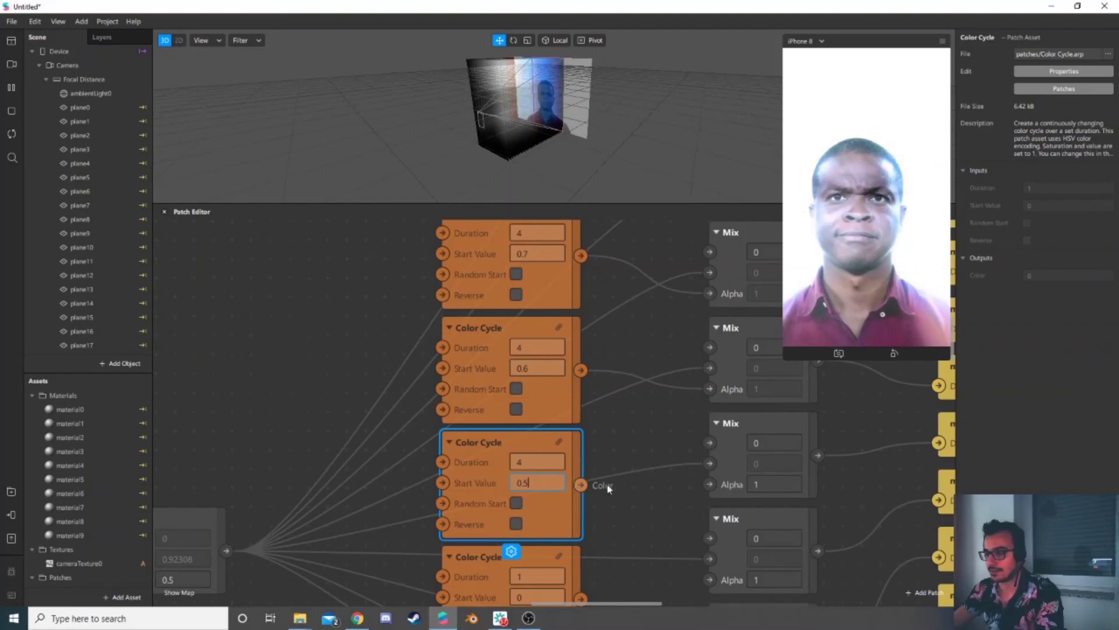
left_click_drag(581, 485, 706, 483)
scroll(589, 502, "down", 5)
double_click(534, 420)
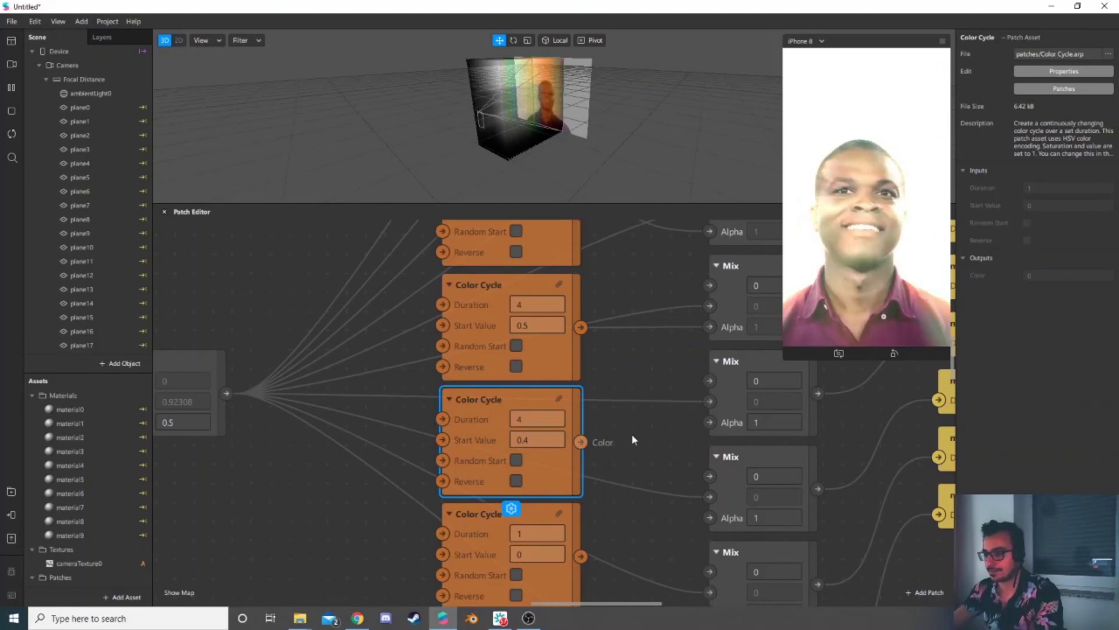
left_click_drag(624, 441, 710, 424)
Step: Give the eighth and ninth Color Cycles duration 4 and start values 0.3 and 0.2, and connect them to the matching Mix patches' Alpha
scroll(628, 483, "down", 1)
left_click(531, 522)
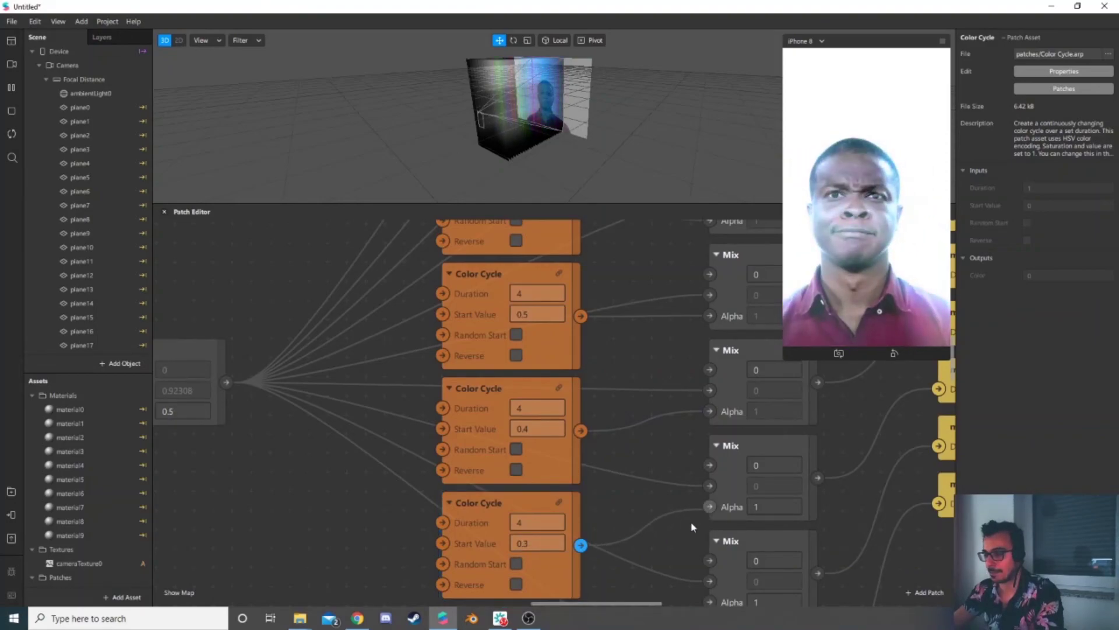
scroll(588, 541, "down", 5)
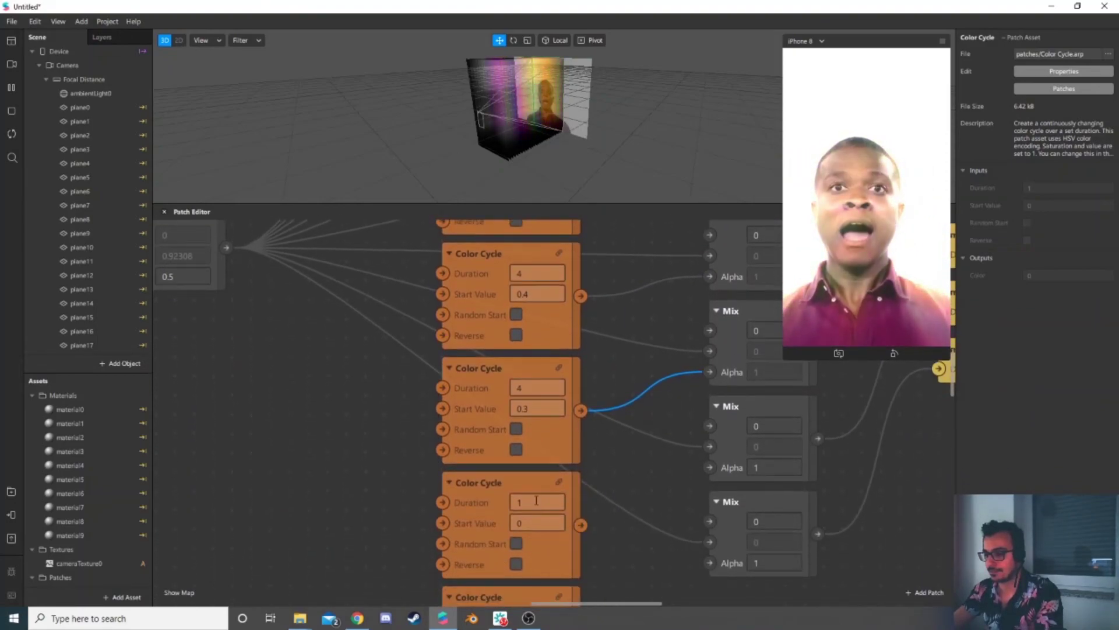
left_click(536, 500)
type("4")
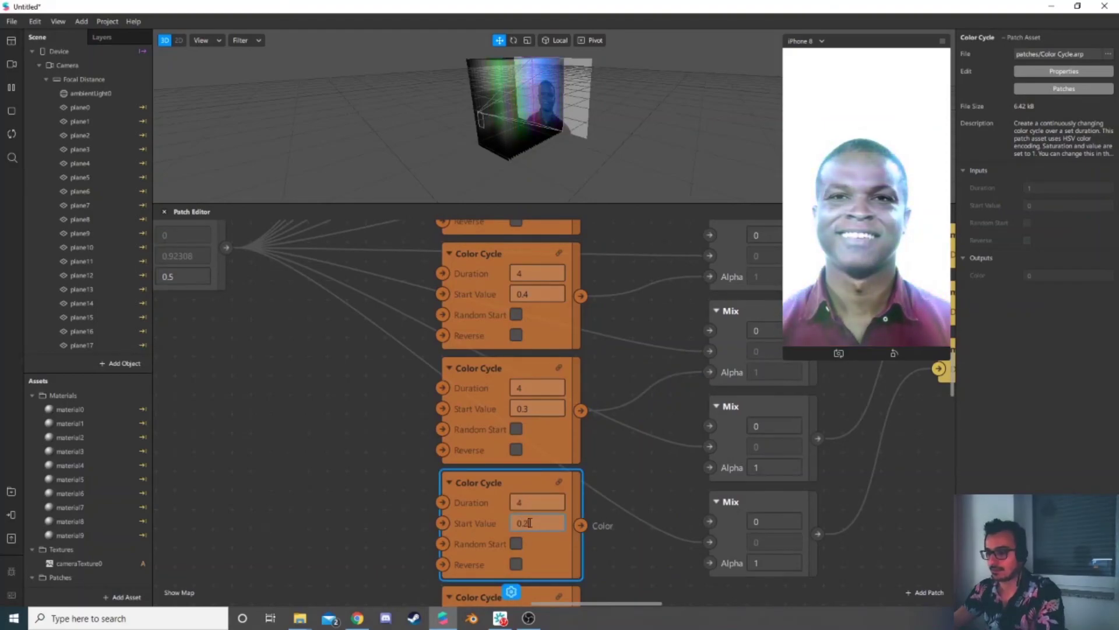
left_click_drag(590, 526, 732, 481)
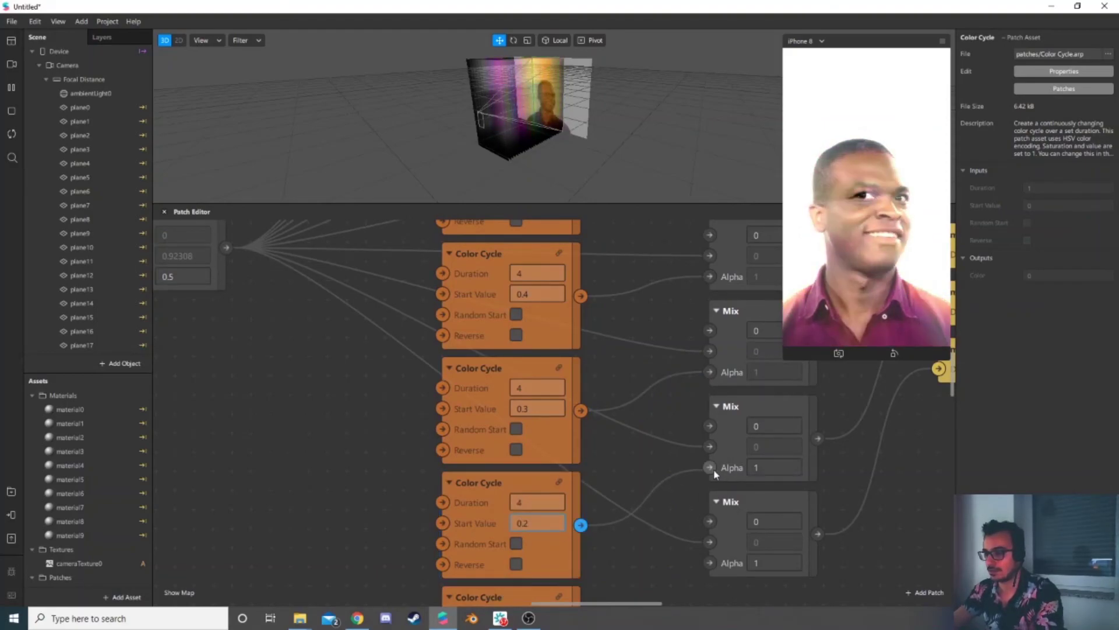
scroll(606, 518, "down", 5)
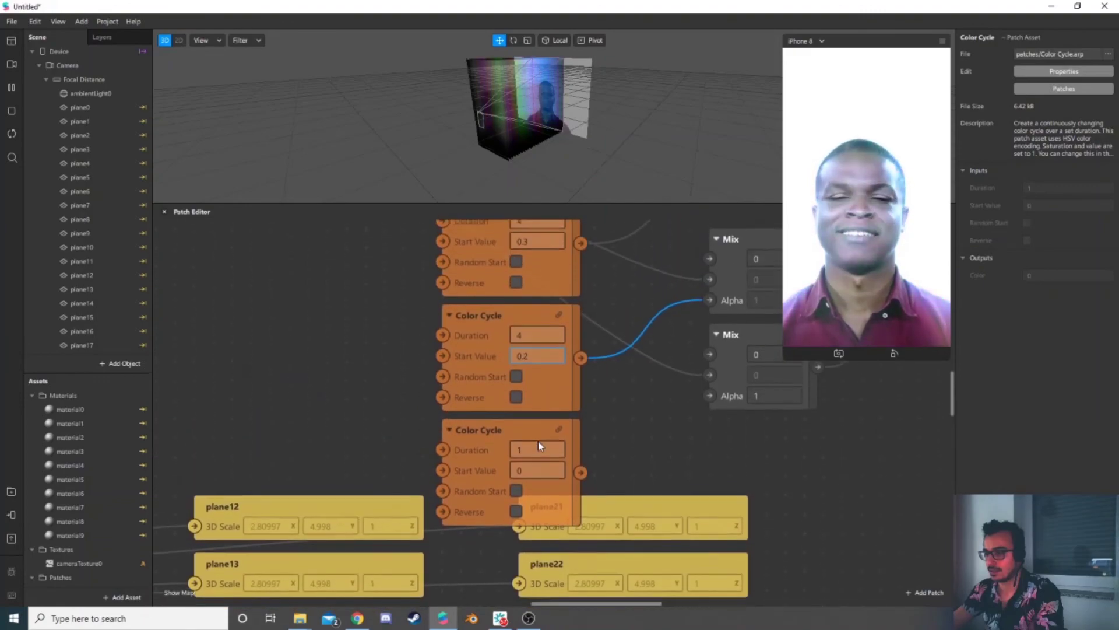
Step: Give the tenth Color Cycle duration 4 and start value 0.1, and connect it to the last Mix patch's Alpha
left_click(536, 475)
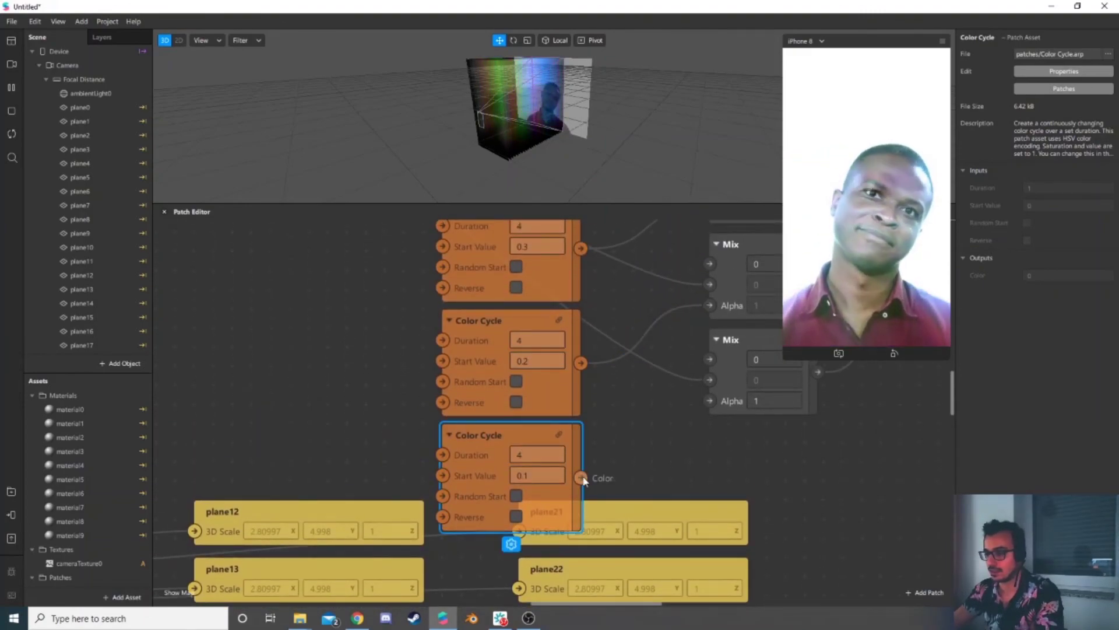
left_click_drag(581, 478, 708, 401)
left_click(329, 438)
Step: Review the finished chain of Color Cycle and Mix patches, and examine the tinted plane stack in an enlarged 3D viewport
scroll(364, 440, "down", 2, "ctrl")
scroll(329, 427, "up", 2)
scroll(330, 431, "up", 5)
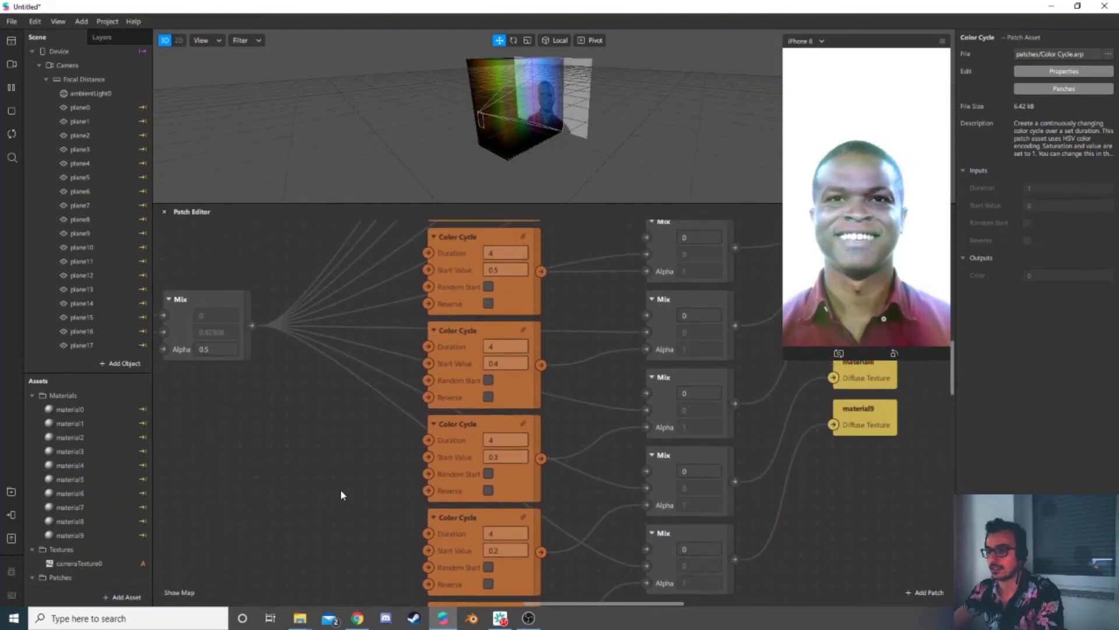
scroll(376, 438, "up", 5)
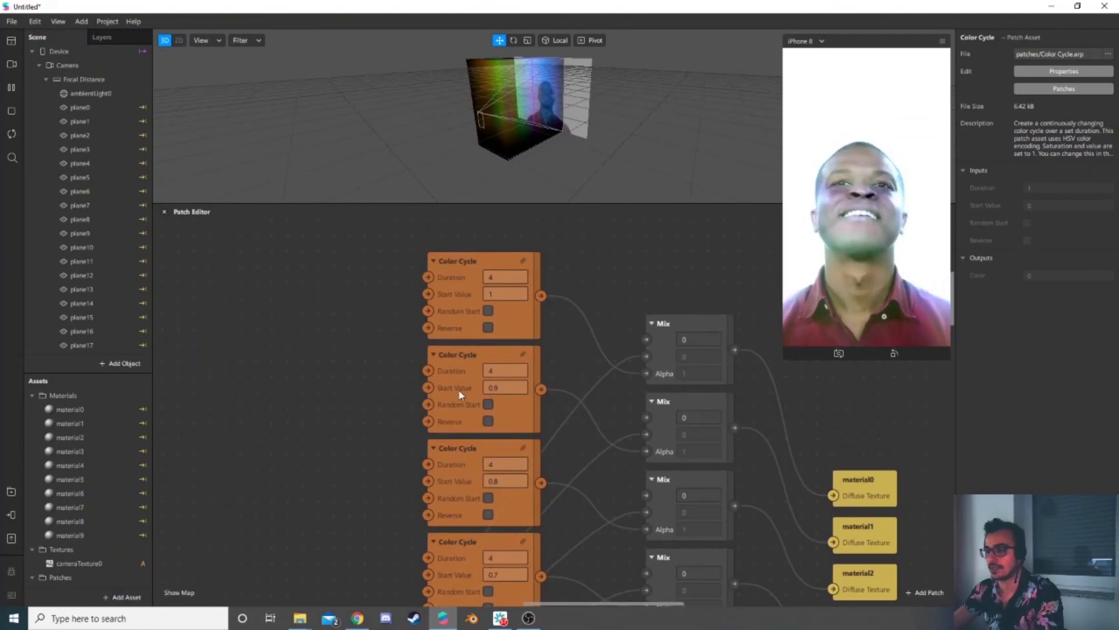
scroll(401, 394, "down", 3)
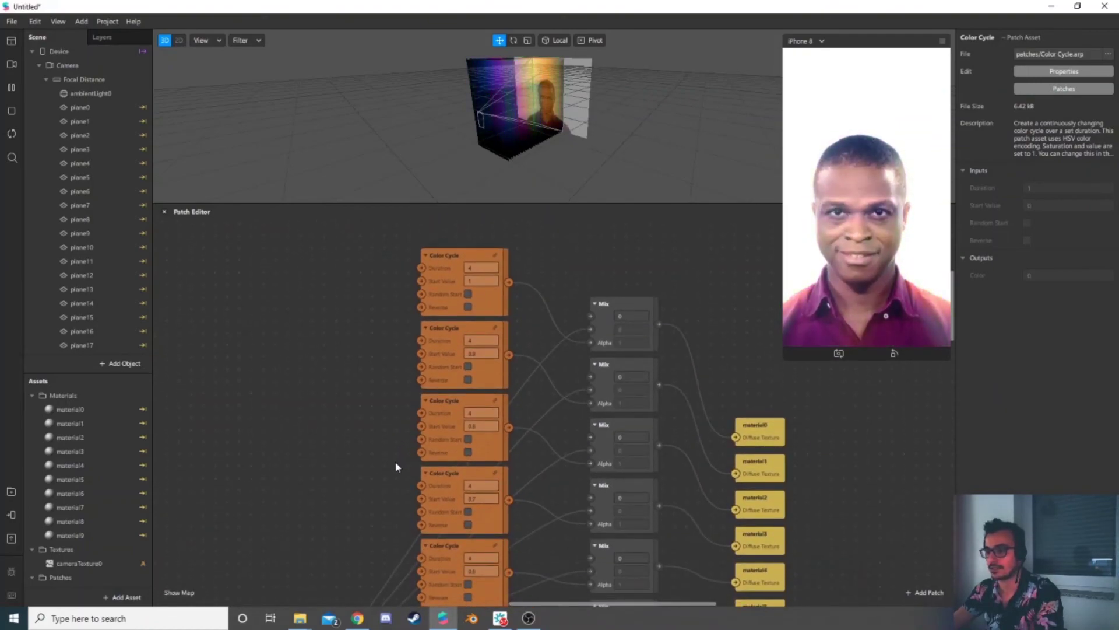
scroll(393, 463, "down", 3)
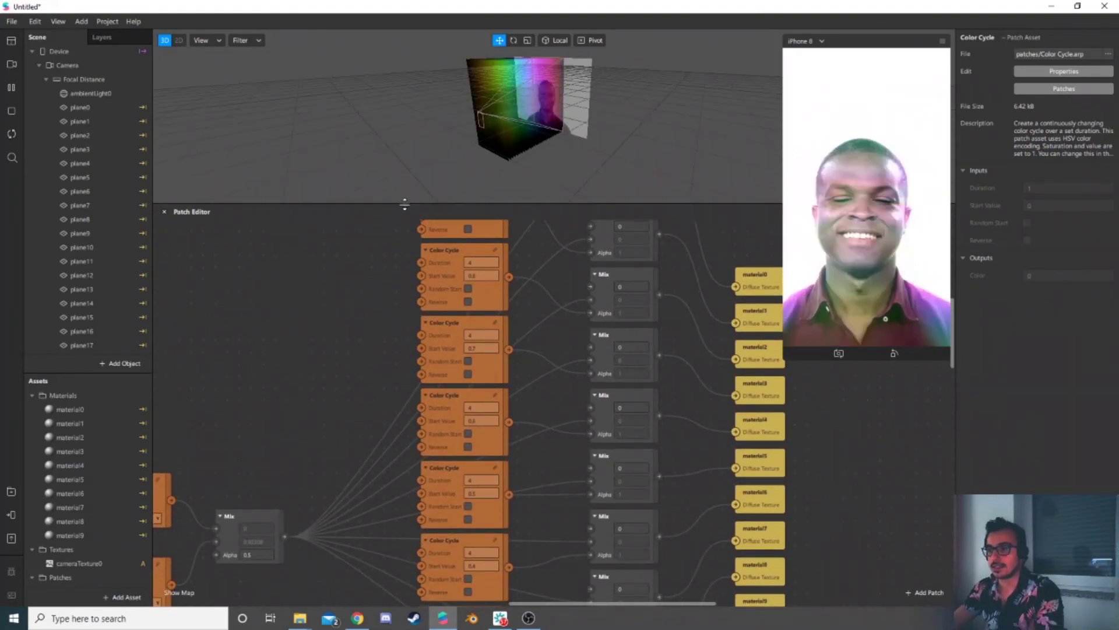
left_click_drag(404, 205, 351, 404)
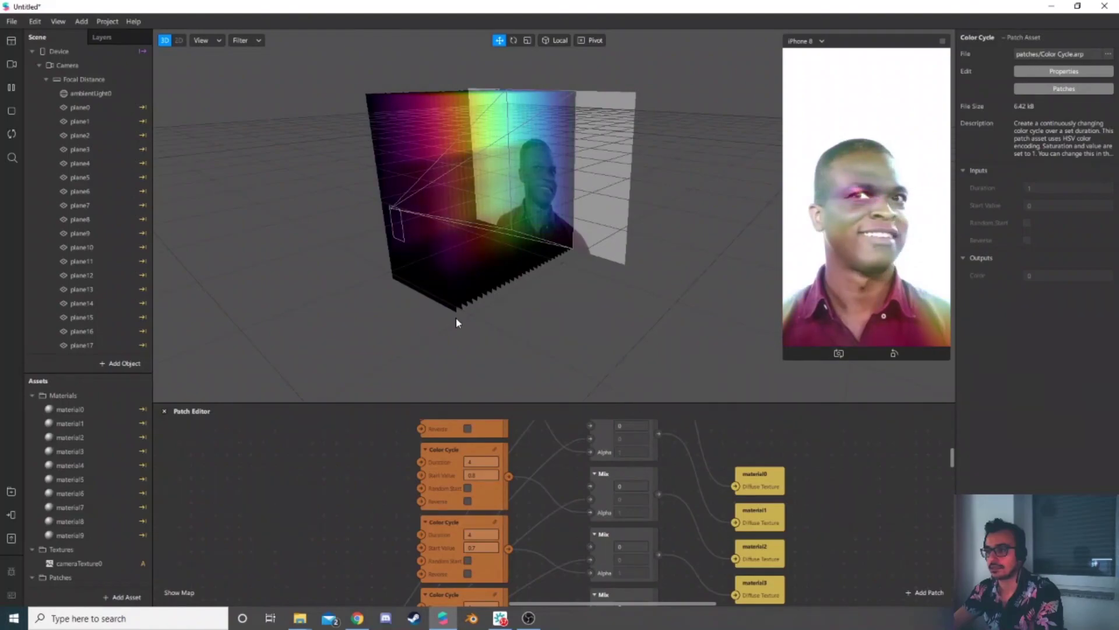
scroll(524, 307, "up", 3)
scroll(524, 307, "down", 3)
middle_click_drag(524, 307, 531, 351)
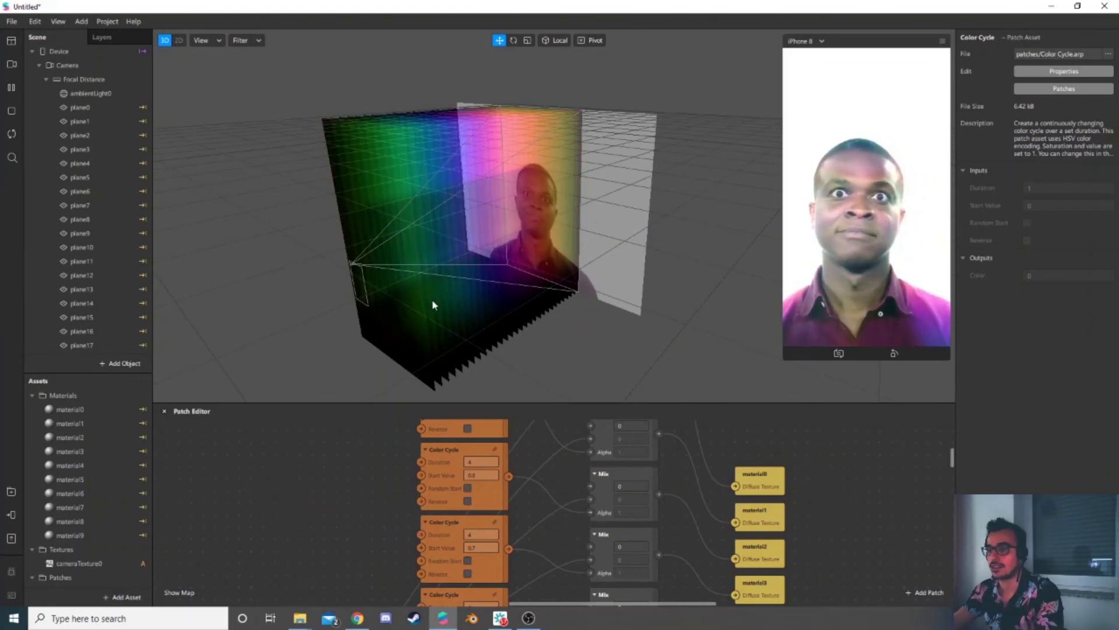
left_click(589, 345)
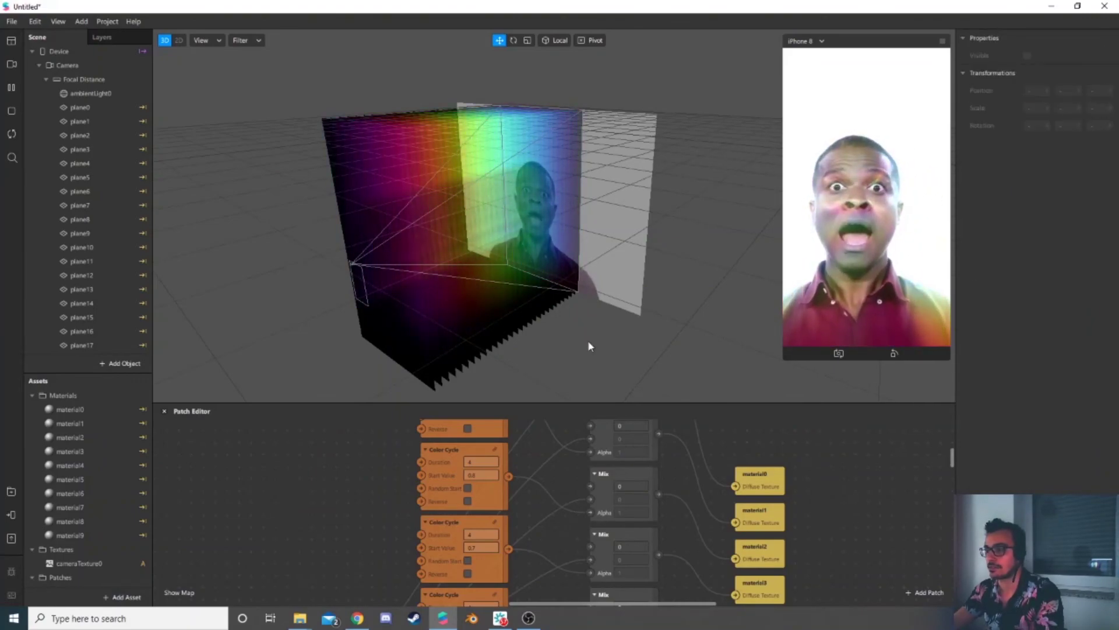
left_click_drag(586, 402, 611, 205)
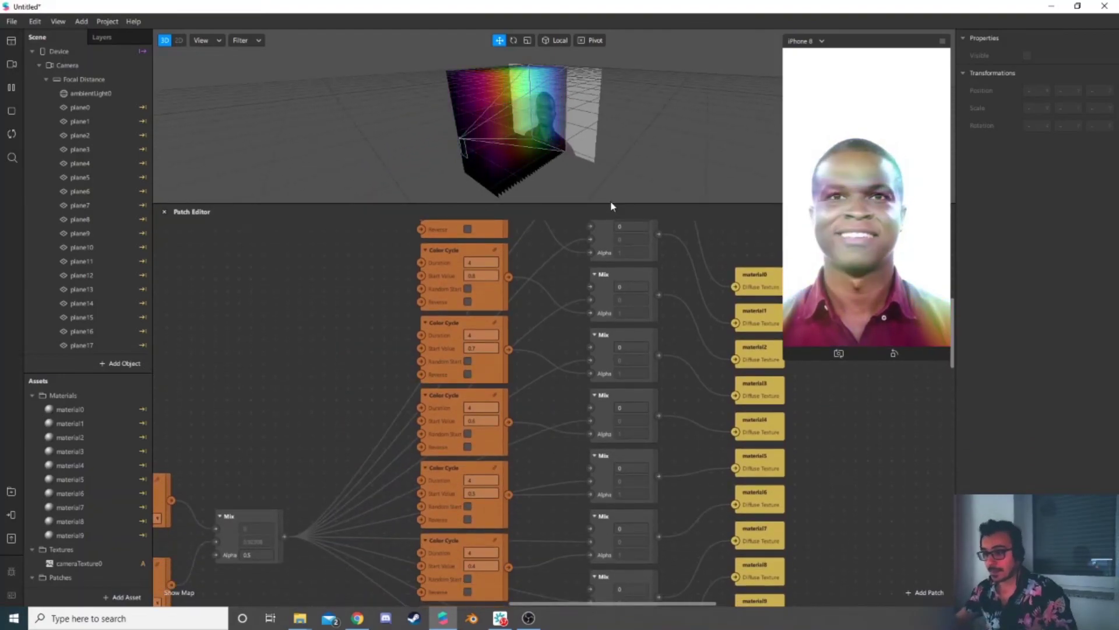
Step: Set the Smooth Step patch's Edge Min to 0.4 and Edge Max to 0.45, and enlarge the device preview
scroll(548, 405, "down", 2)
scroll(547, 406, "down", 2)
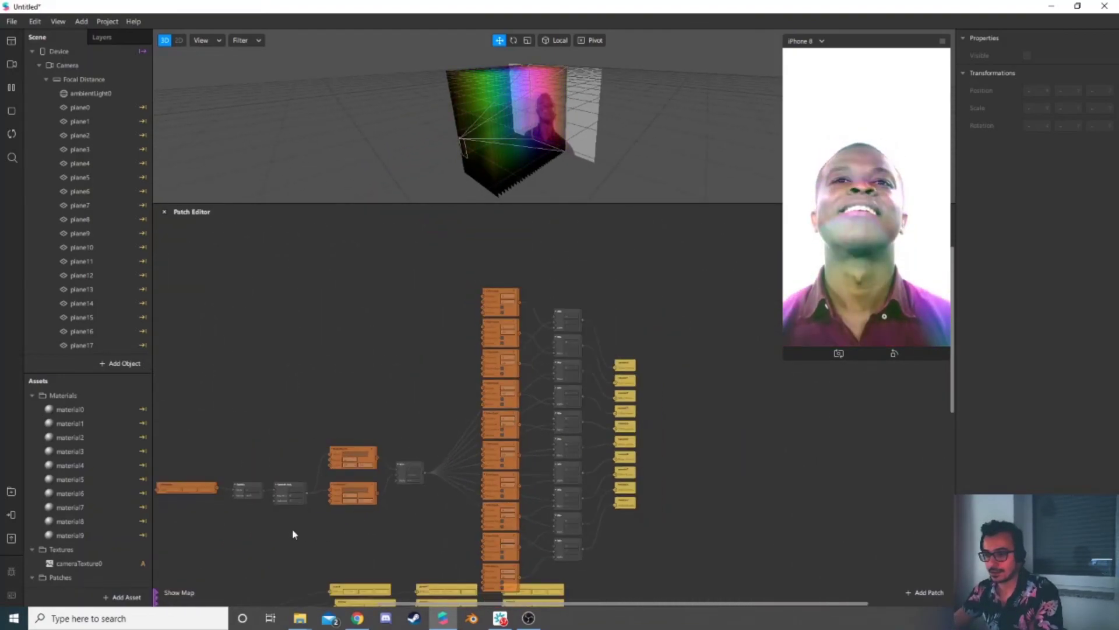
scroll(292, 530, "down", 1)
scroll(280, 526, "up", 1)
scroll(374, 488, "up", 5)
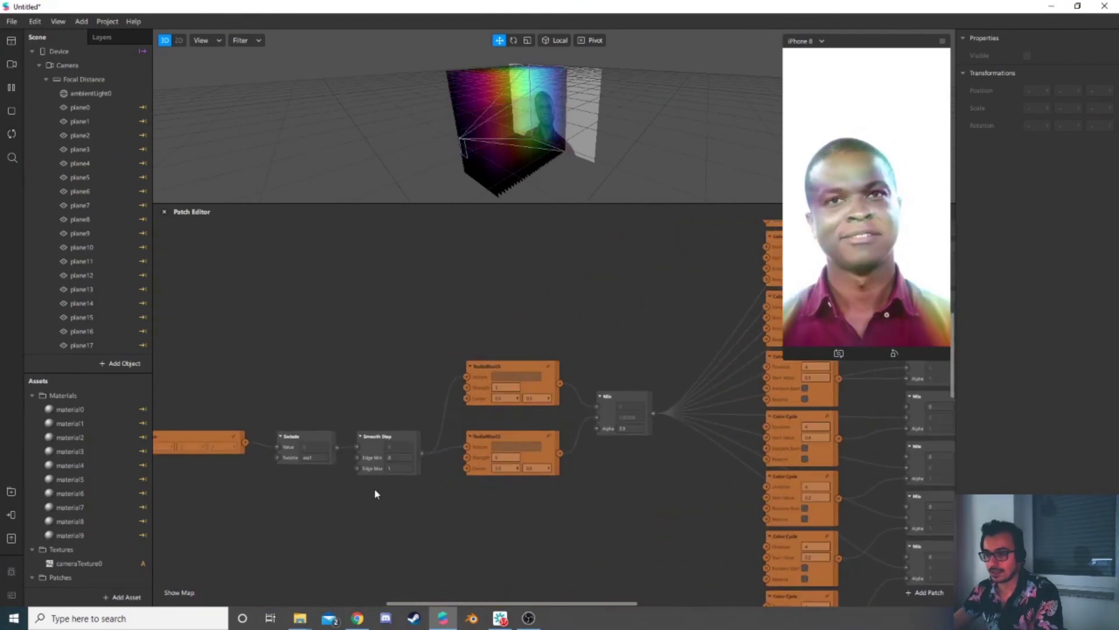
scroll(418, 484, "up", 1)
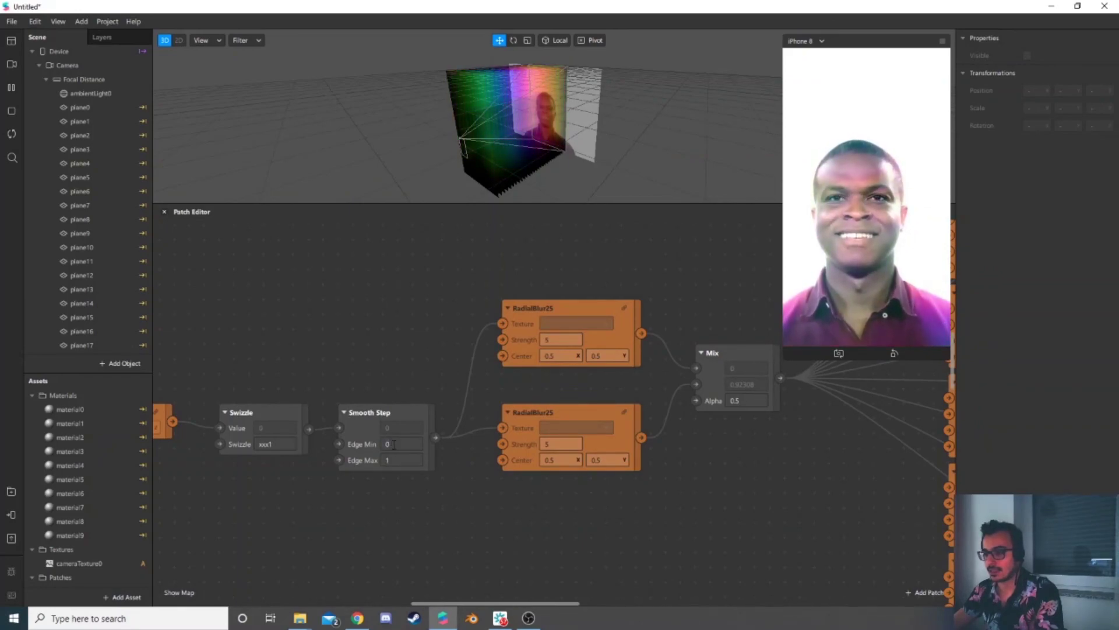
left_click(394, 445)
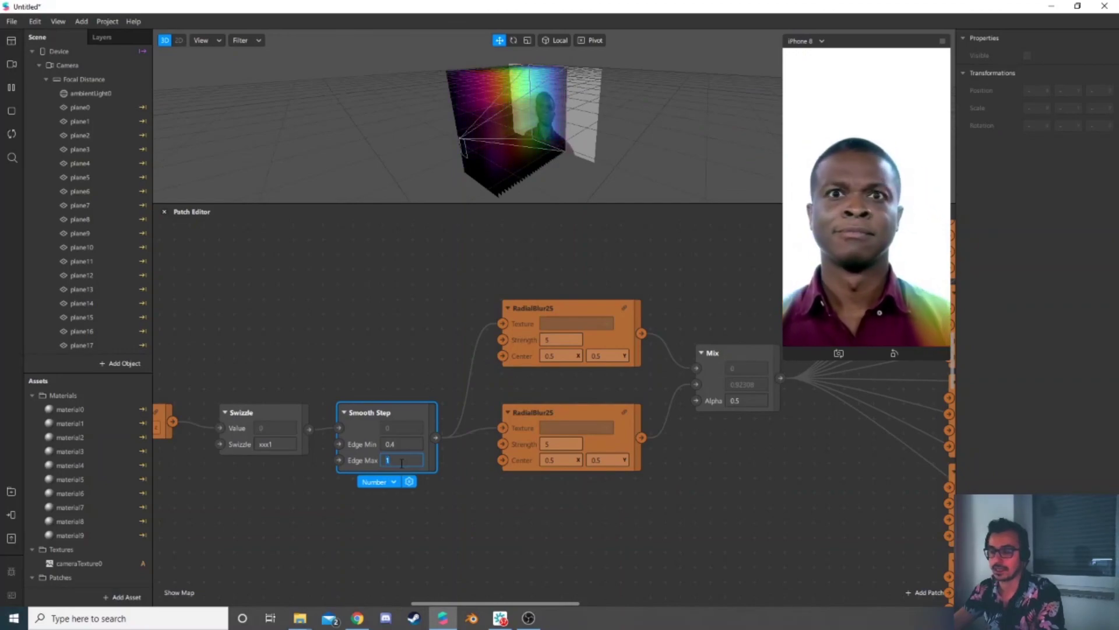
type("5")
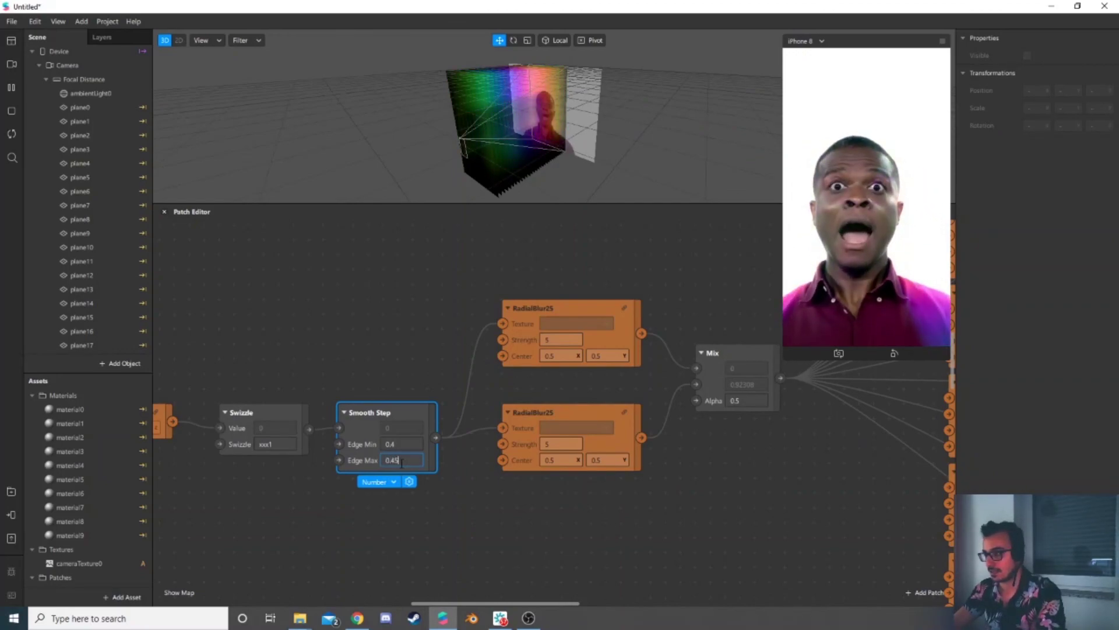
left_click(430, 490)
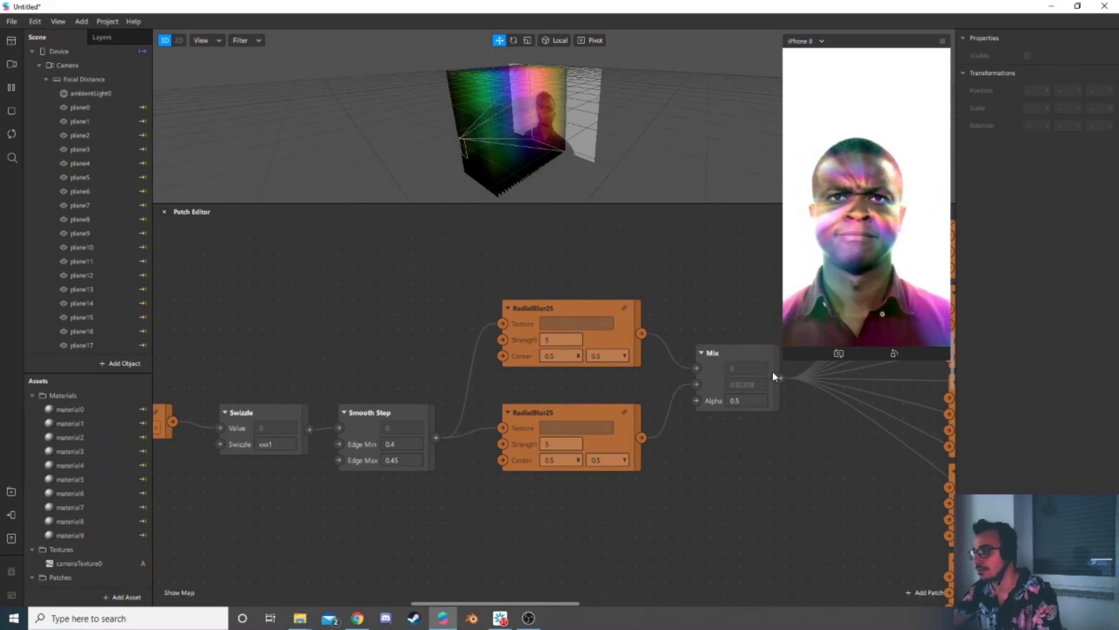
left_click_drag(806, 362, 602, 563)
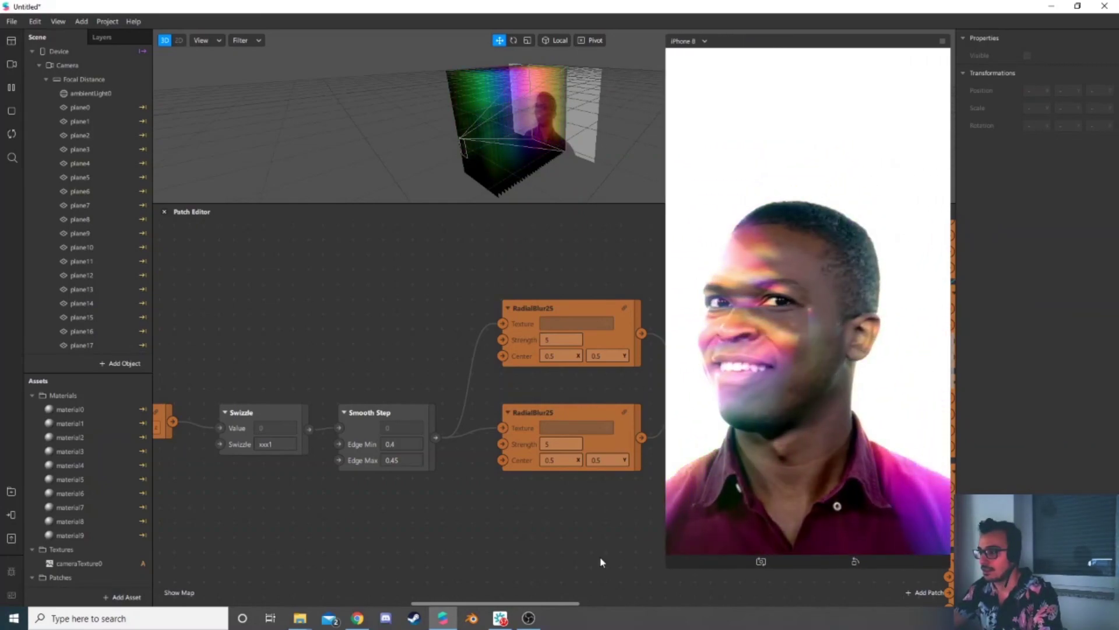
Step: Try a wider Smooth Step range with Edge Min 0.2 and Edge Max 0.7
left_click(399, 444)
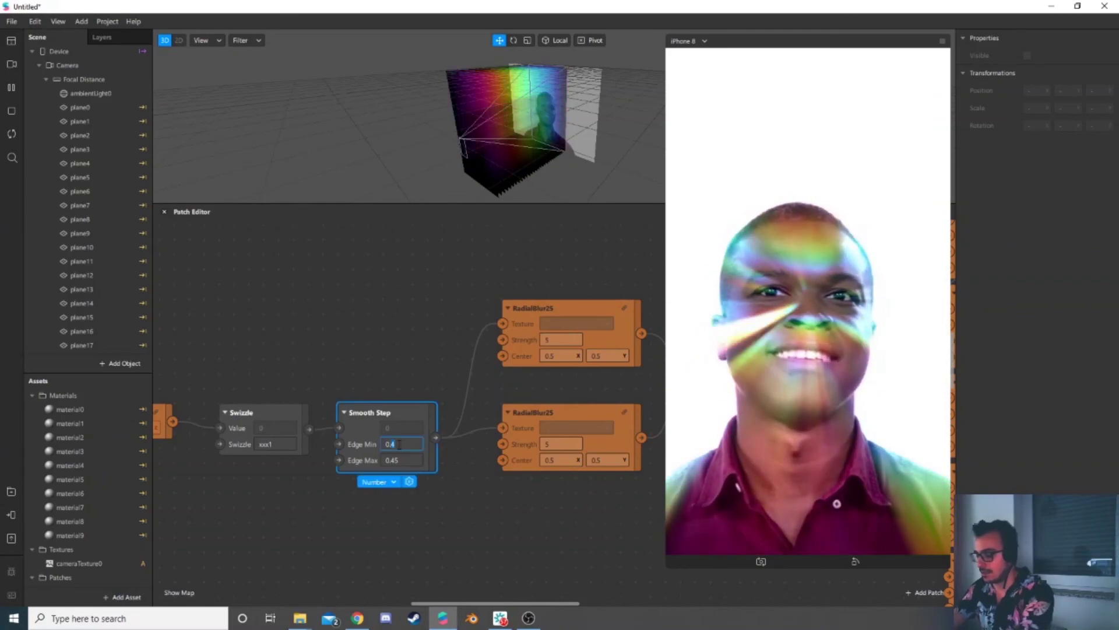
key("BackSpace")
type("2")
key("Return")
left_click(404, 460)
key("BackSpace")
key("BackSpace")
type("7")
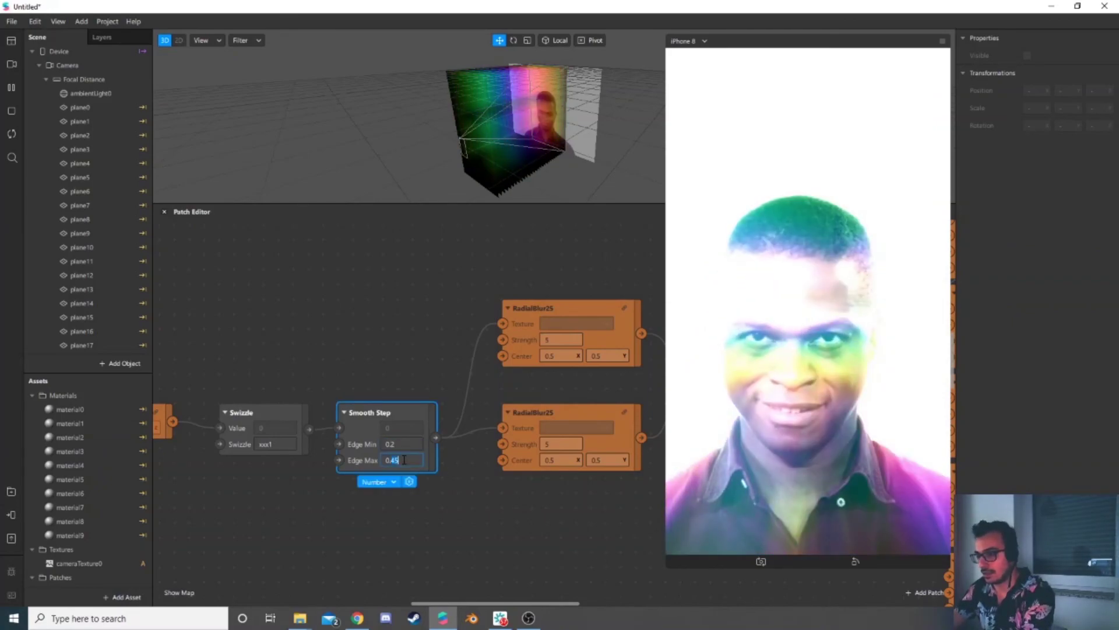
key("Return")
left_click(460, 508)
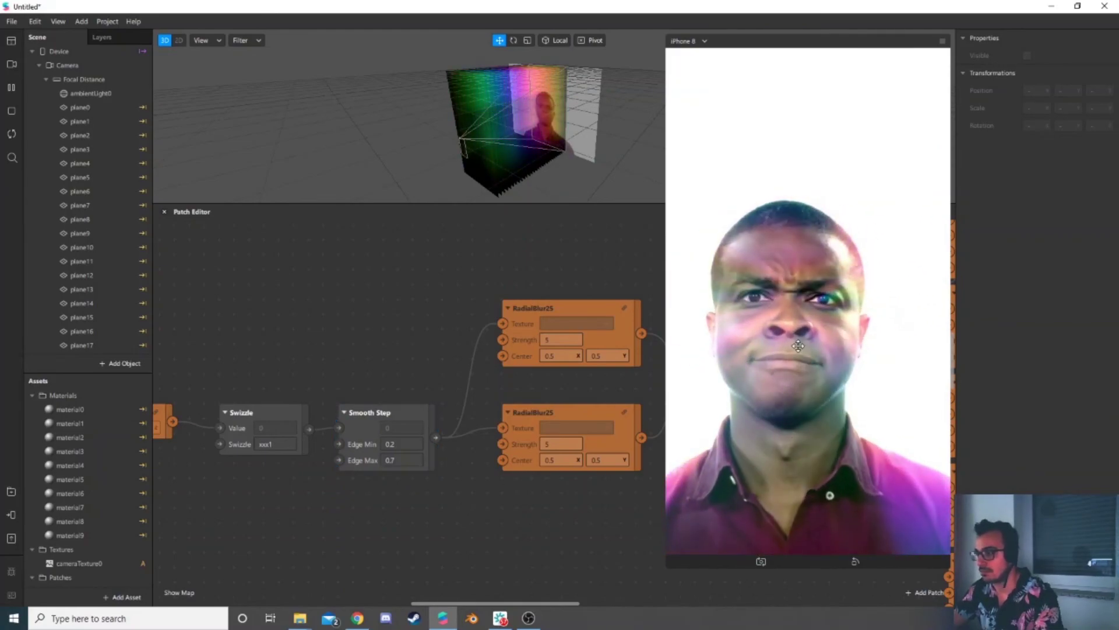
Step: Set the Smooth Step range back to Edge Min 0.4 and Edge Max 0.45
left_click(398, 444)
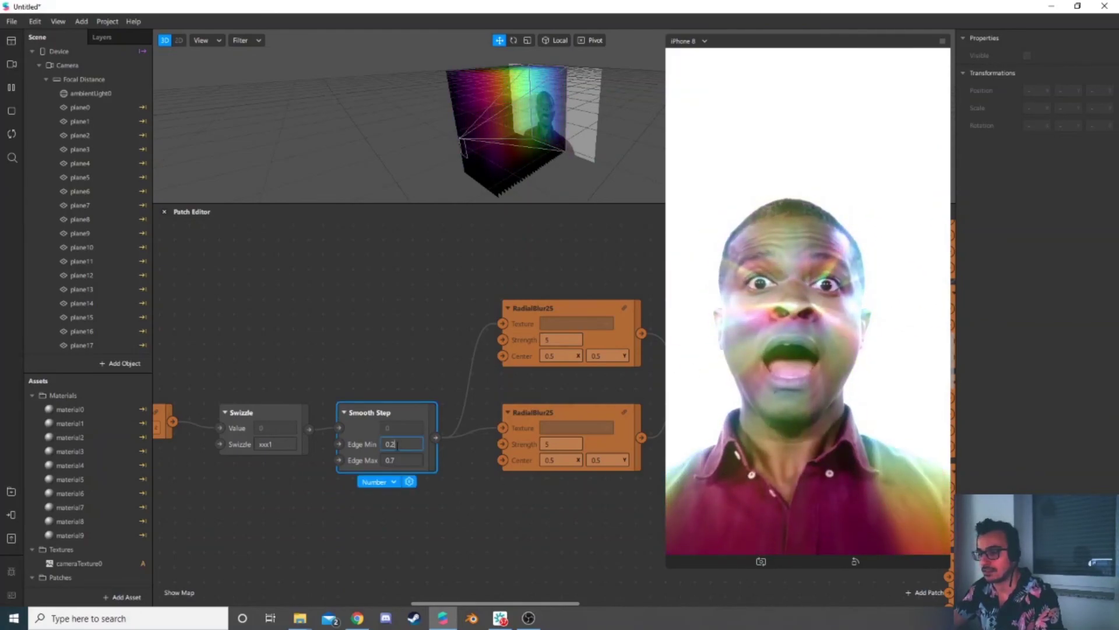
key("BackSpace")
type("4")
key("Return")
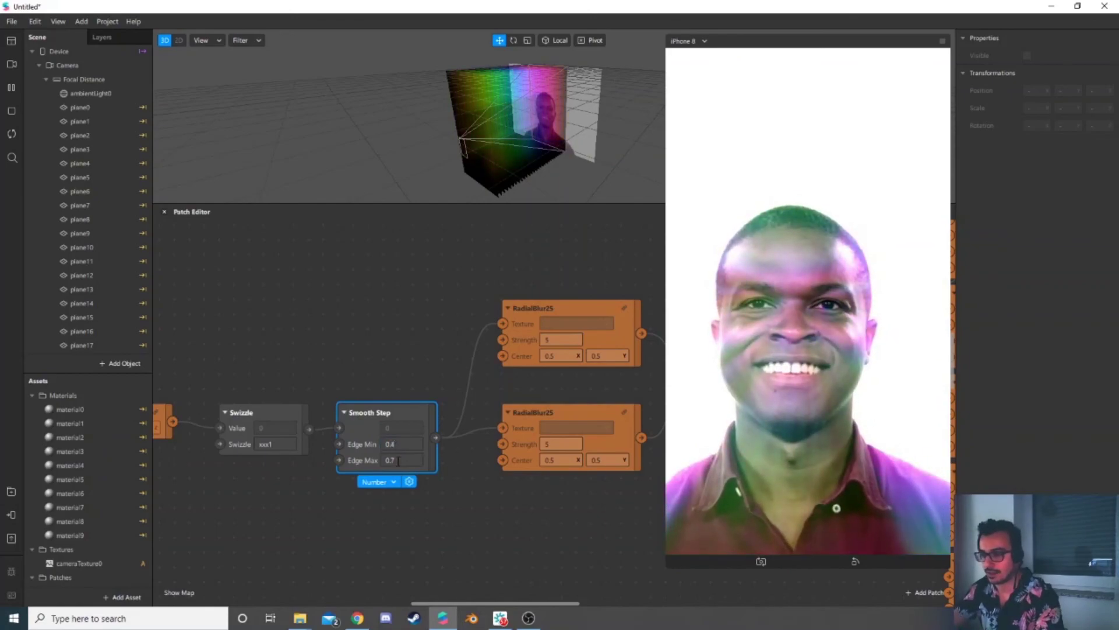
left_click(398, 460)
key("BackSpace")
type("45")
key("Return")
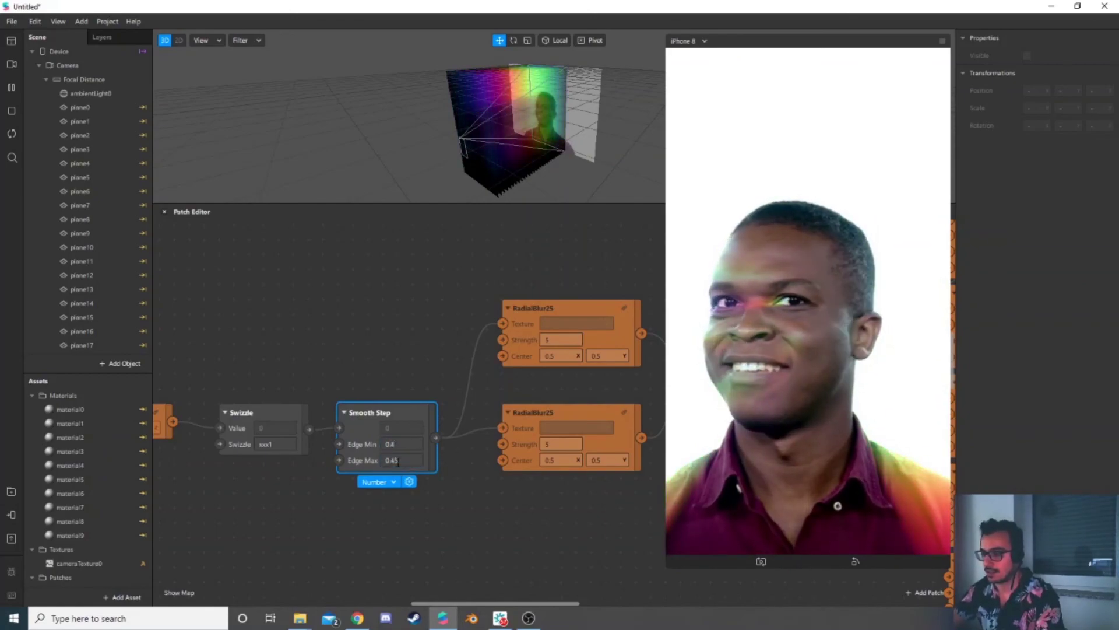
left_click(439, 480)
Step: Tidy the graph by moving the Smooth Step patch up slightly and both RadialBlur25 patches down slightly
scroll(439, 481, "down", 1)
left_click_drag(363, 426, 363, 398)
left_click(402, 471)
scroll(394, 494, "down", 3)
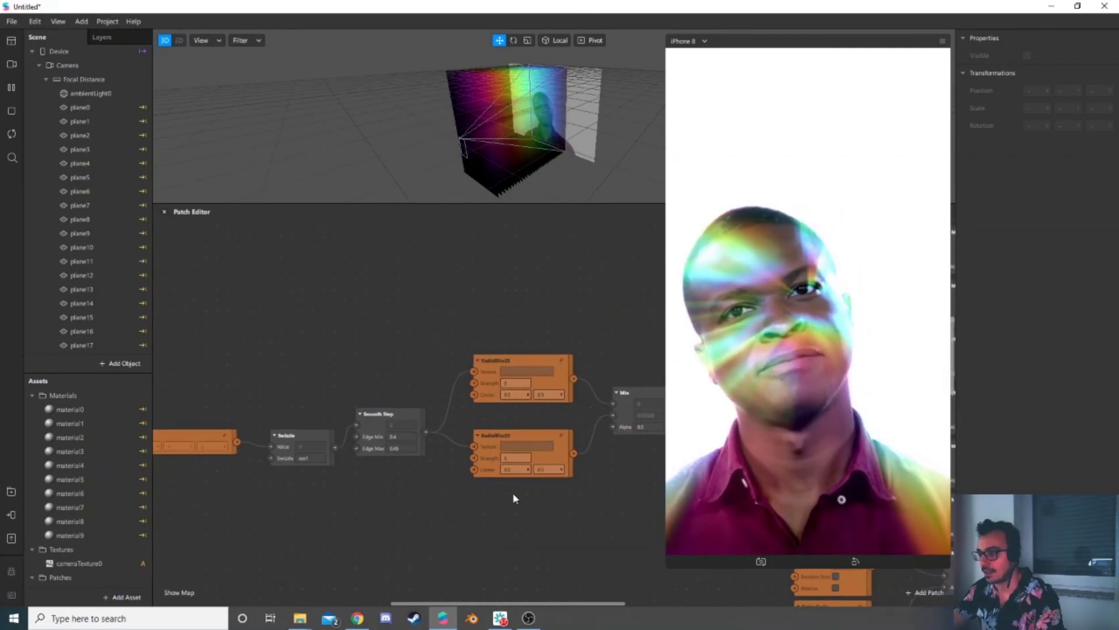
scroll(597, 490, "up", 3)
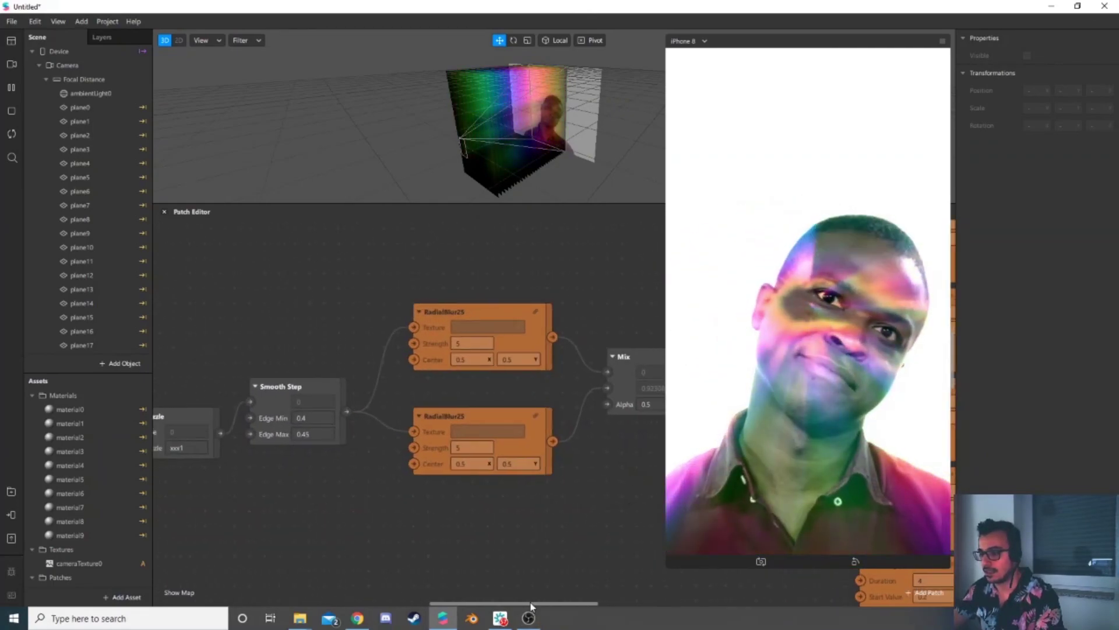
left_click_drag(530, 603, 539, 603)
scroll(495, 481, "up", 1)
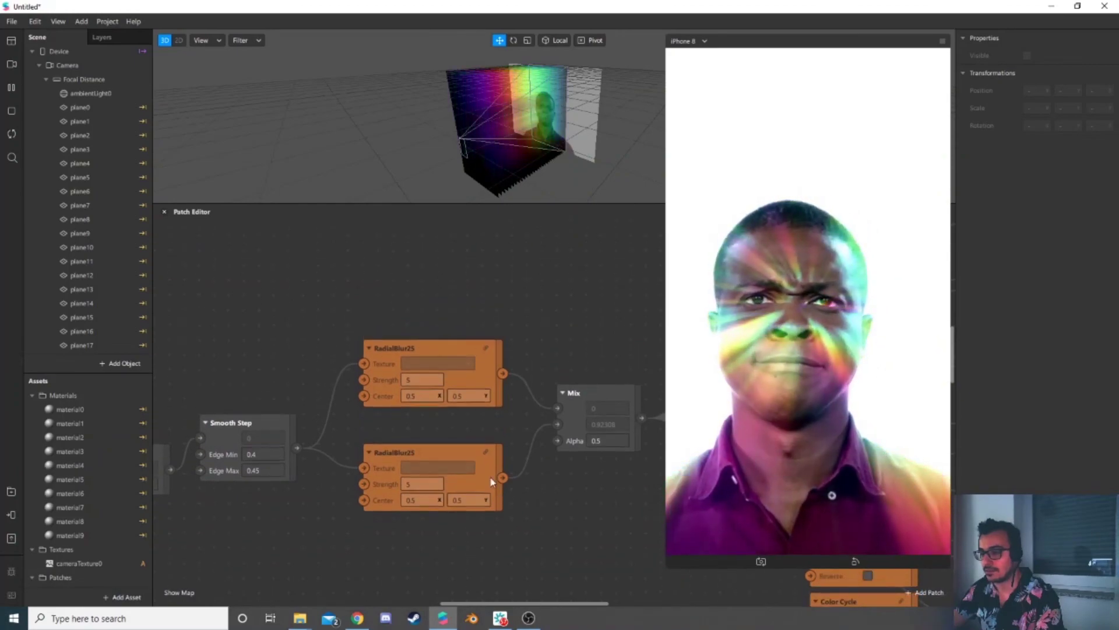
left_click(462, 462)
left_click(513, 495)
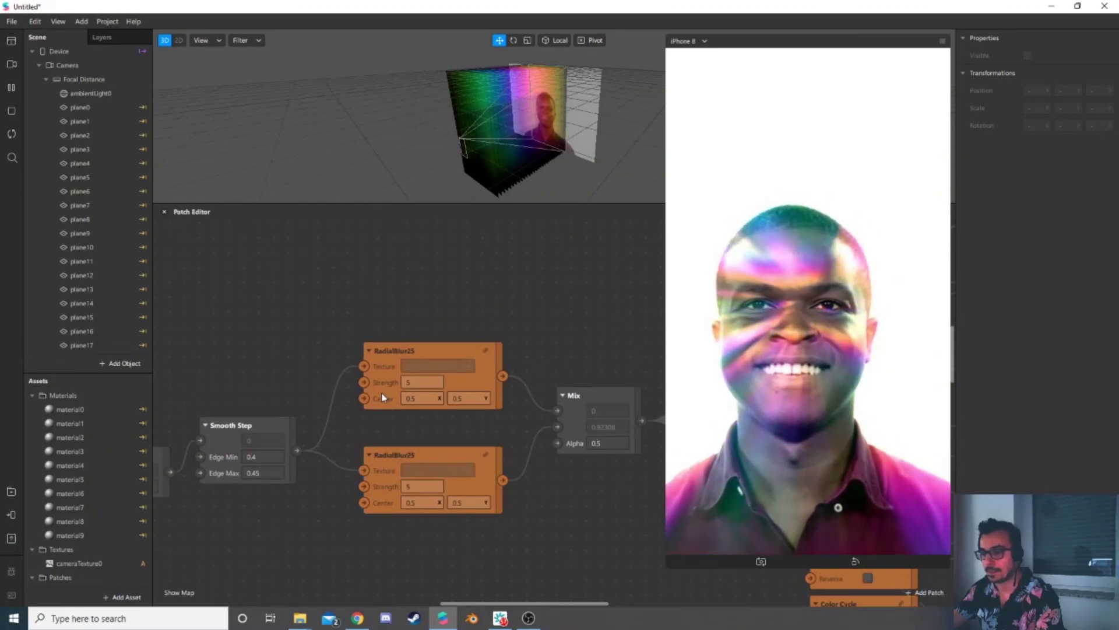
left_click_drag(381, 397, 379, 417)
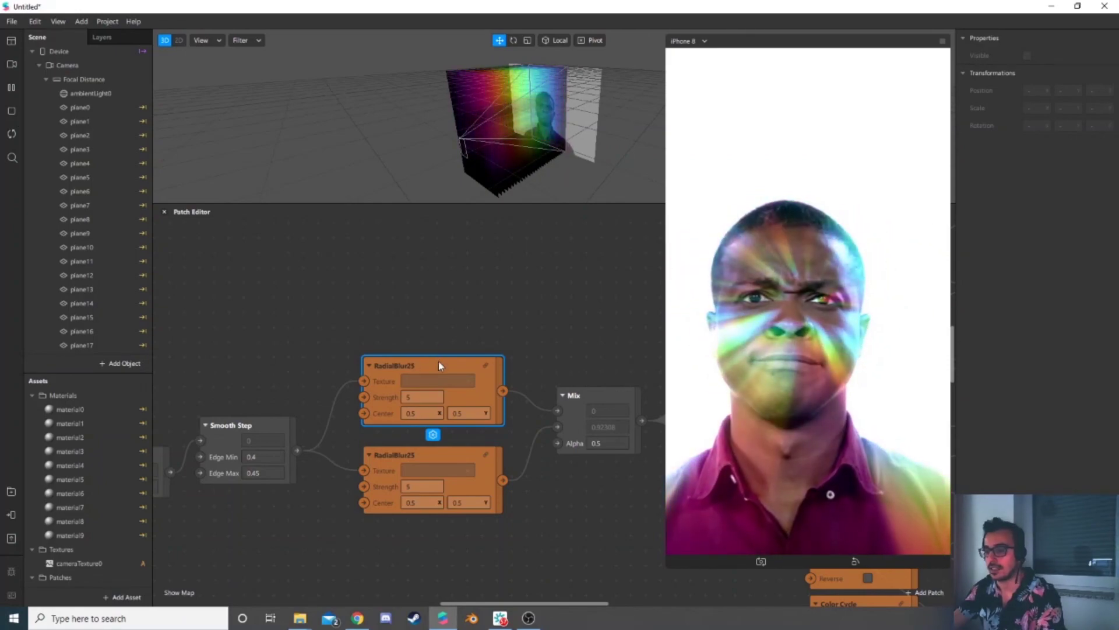
left_click_drag(401, 476, 401, 492)
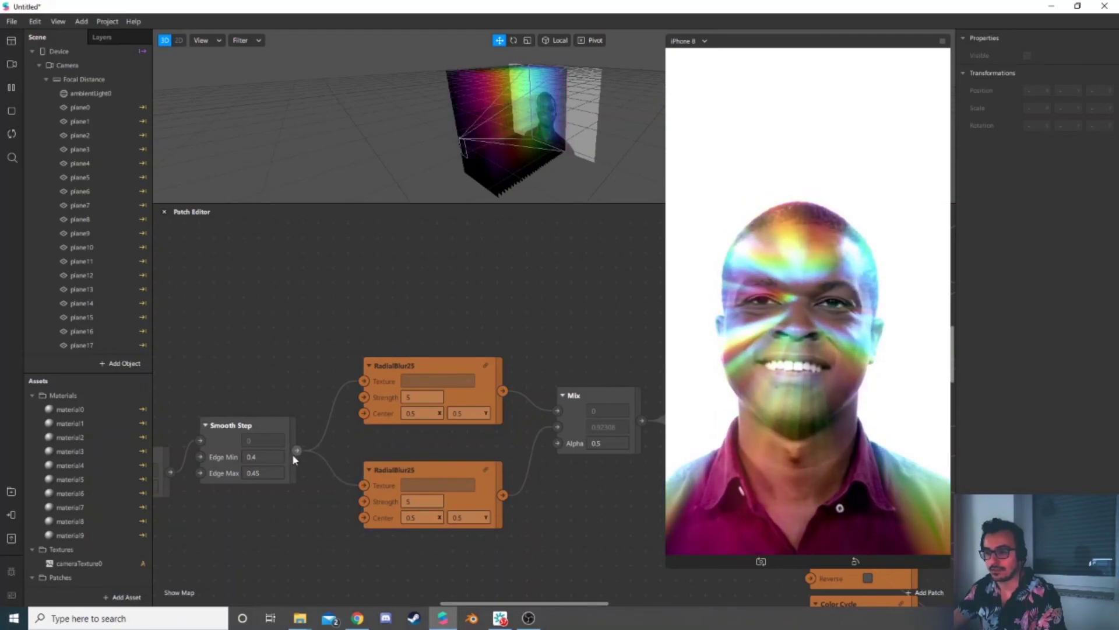
Step: Import Blur(gaussian).arp from the z_patches folder into the project's patch assets
scroll(90, 559, "down", 2)
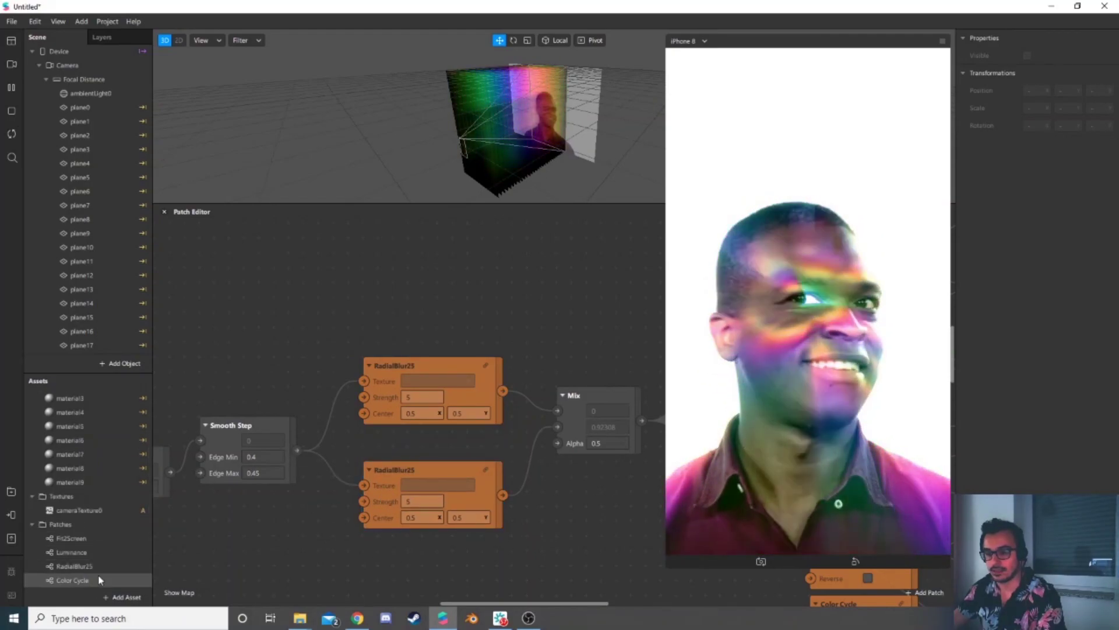
mouse_move(297, 622)
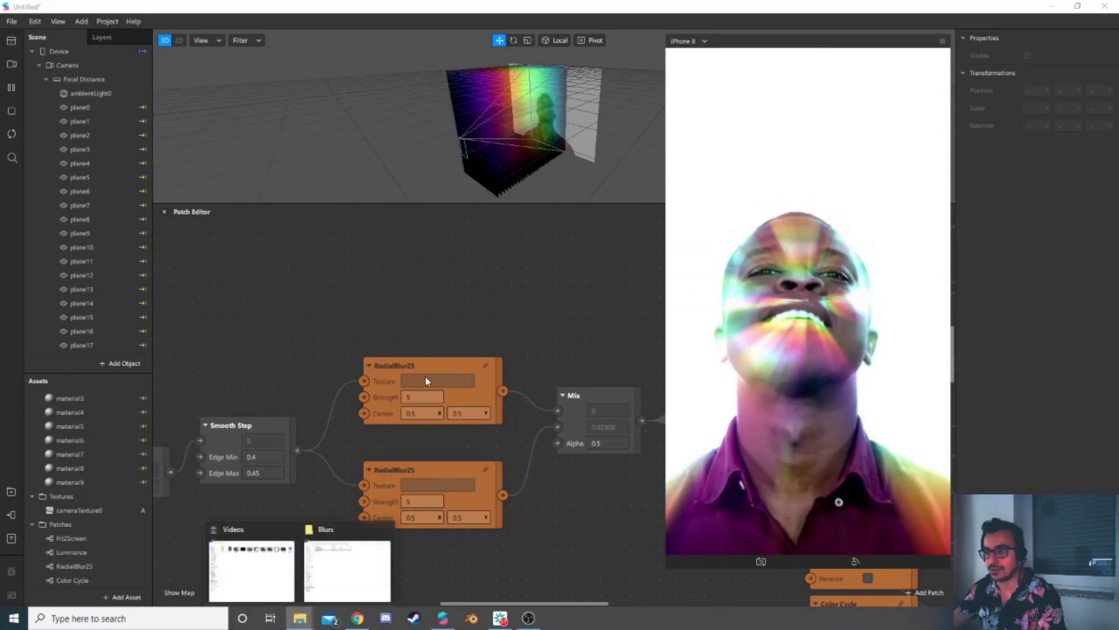
left_click(341, 554)
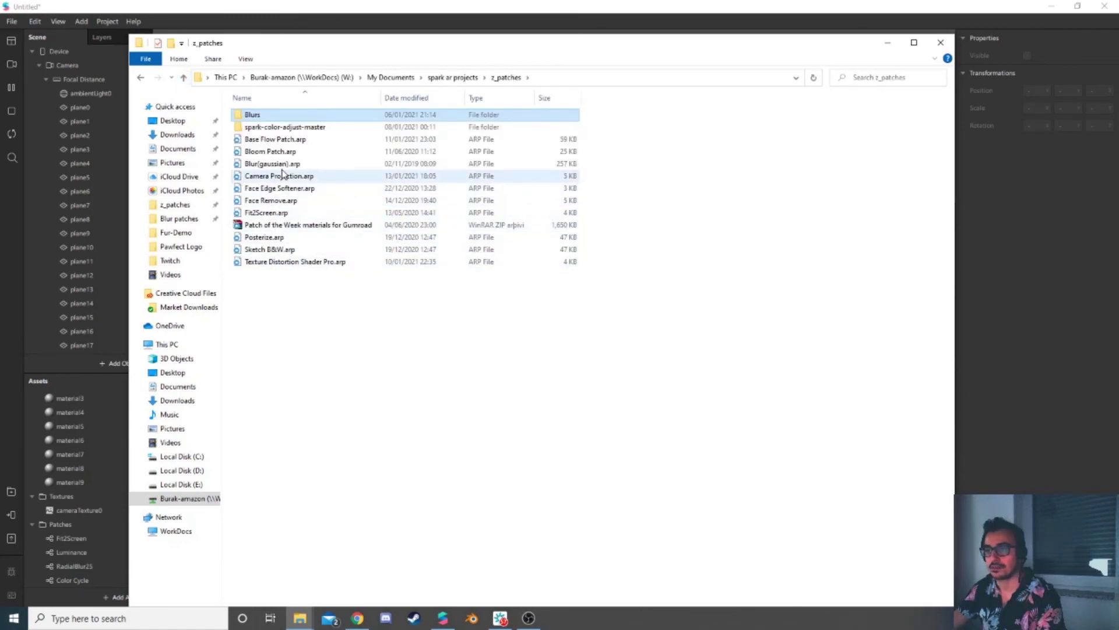
left_click_drag(285, 164, 86, 537)
left_click(10, 457)
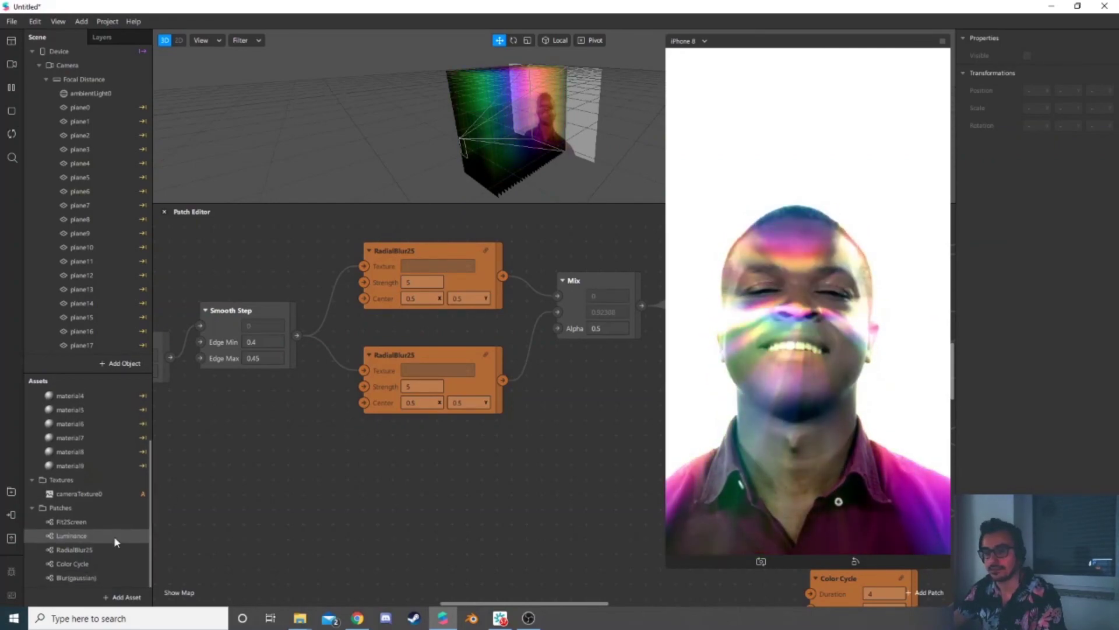
Step: Add the Blur(gaussian) patch below the two RadialBlur25 patches and connect the Smooth Step output to its Texture
left_click_drag(87, 580, 334, 510)
mouse_move(395, 451)
left_mouse_down()
mouse_move(396, 465)
mouse_move(389, 443)
left_mouse_up()
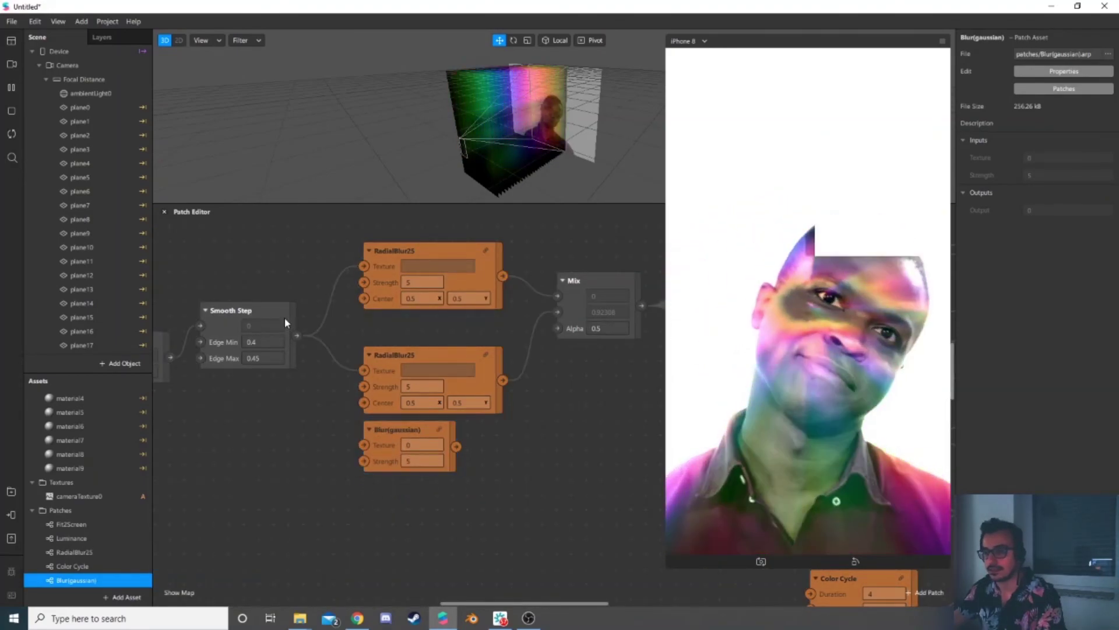
left_click_drag(297, 335, 364, 446)
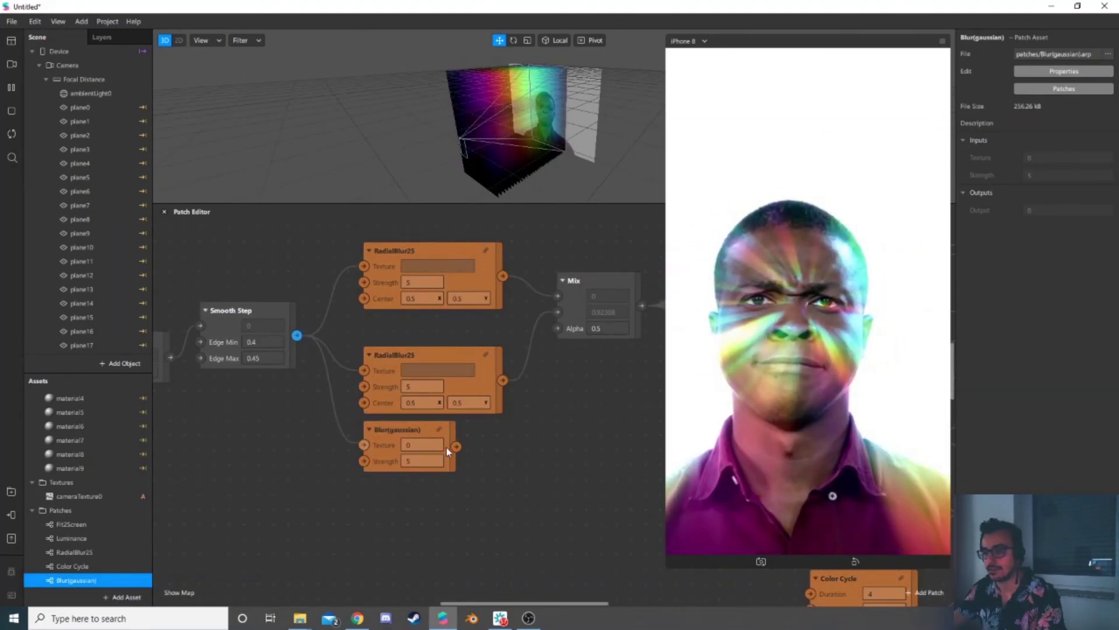
scroll(330, 400, "up", 2)
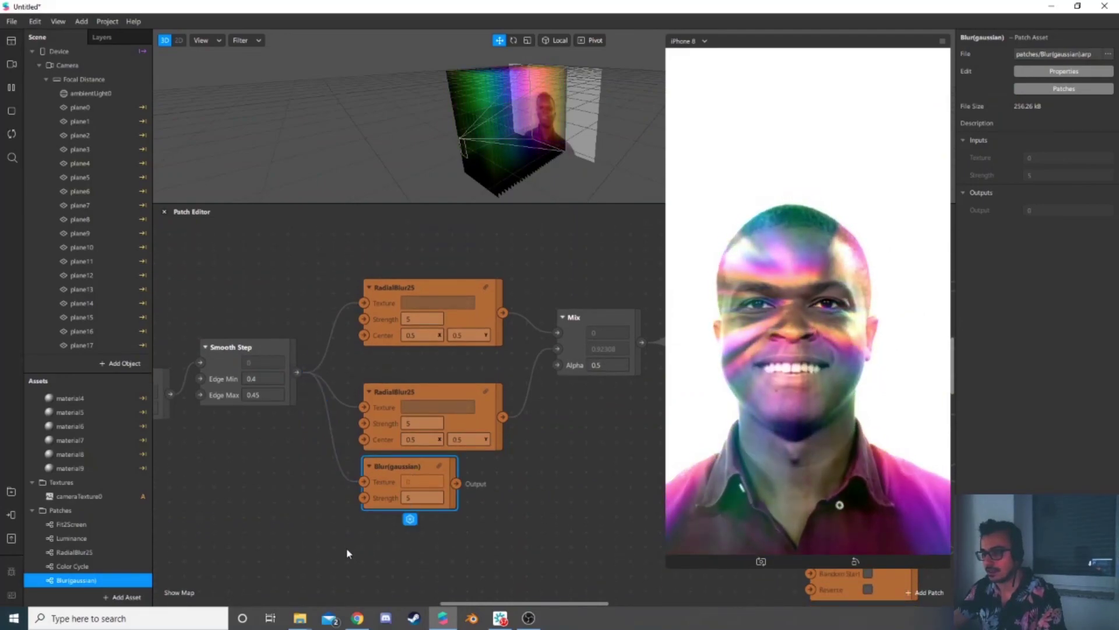
Step: Duplicate the Blur(gaussian) patch, place the copy above the two RadialBlur25 patches, and connect the Smooth Step output to its Texture
key("ctrl+d")
left_click_drag(403, 506, 377, 233)
scroll(332, 327, "up", 2)
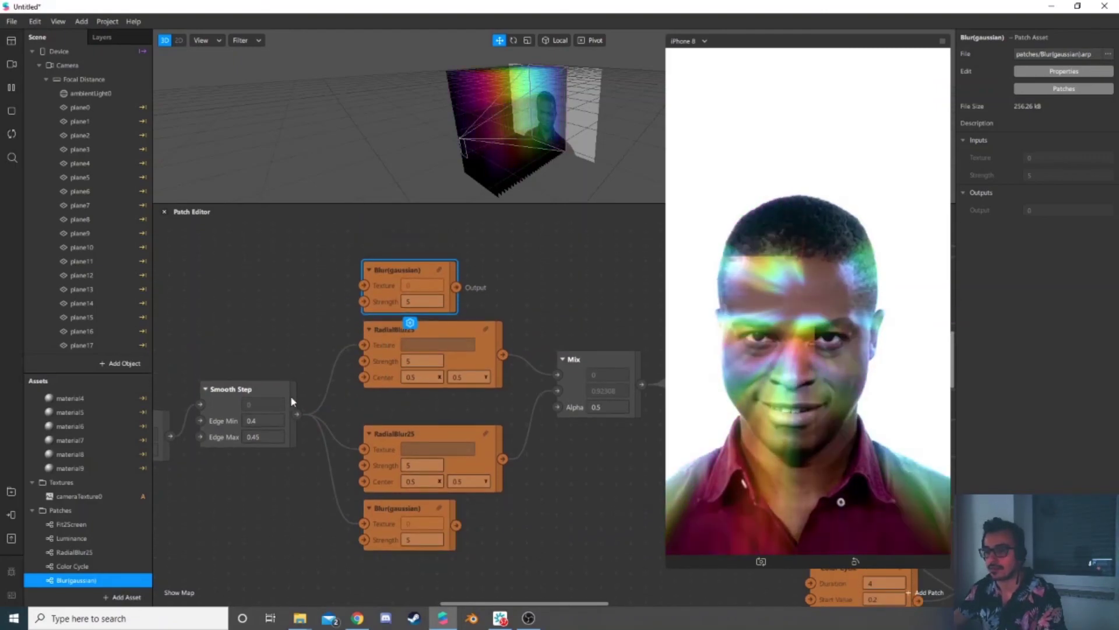
left_click_drag(296, 414, 361, 288)
Step: Connect the upper Blur(gaussian) output to the Mix patch's first input and the lower one to its second, and enlarge the device preview
left_click_drag(457, 287, 555, 376)
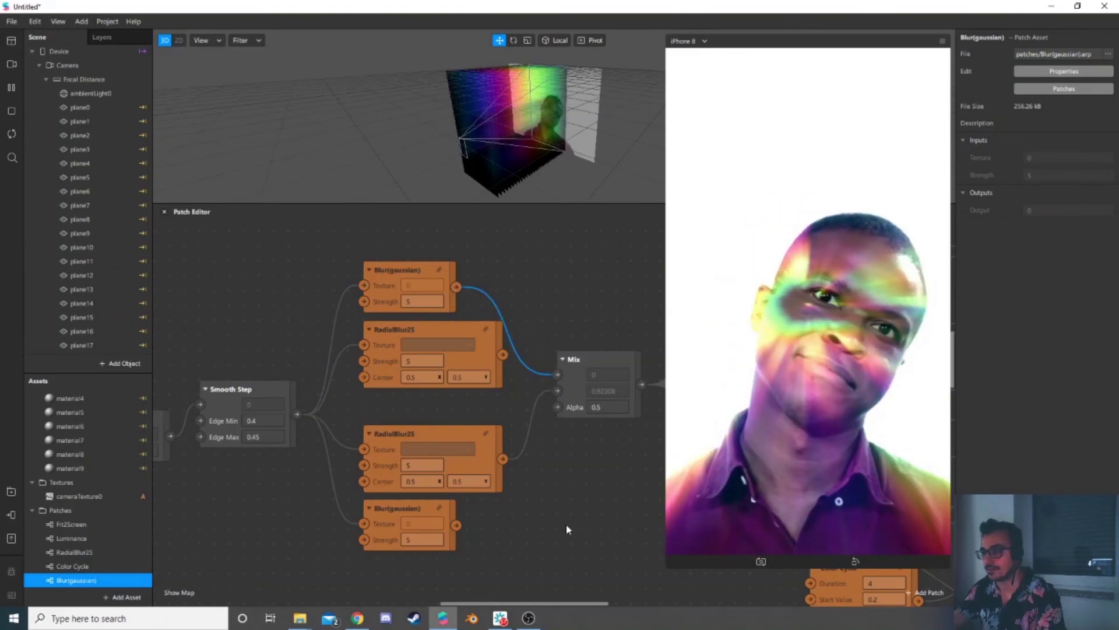
left_click_drag(456, 525, 557, 390)
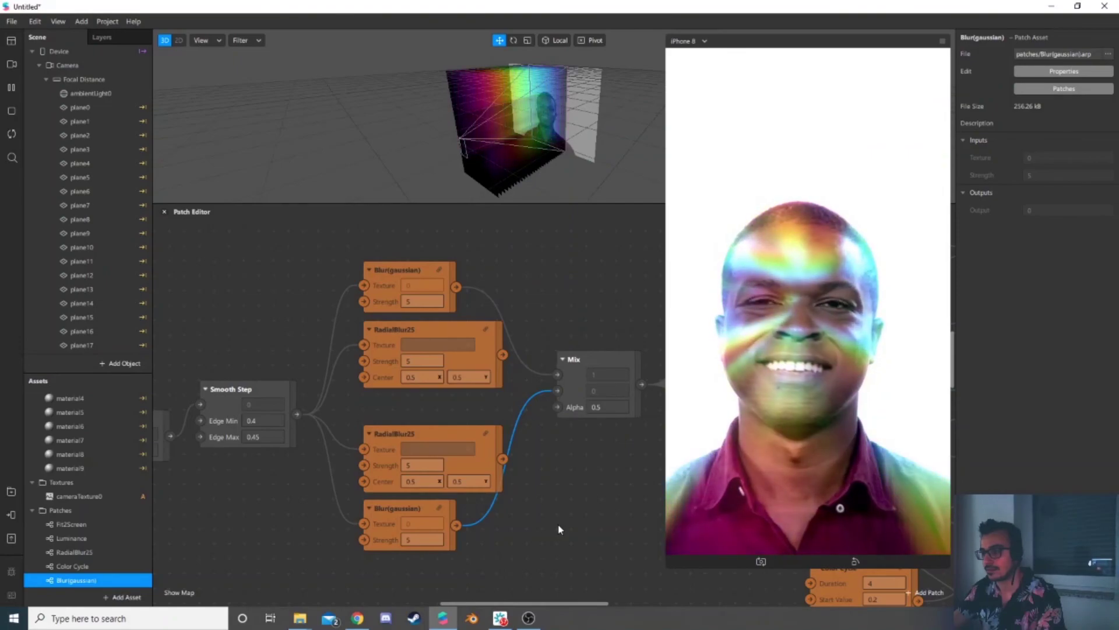
left_click_drag(699, 570, 703, 604)
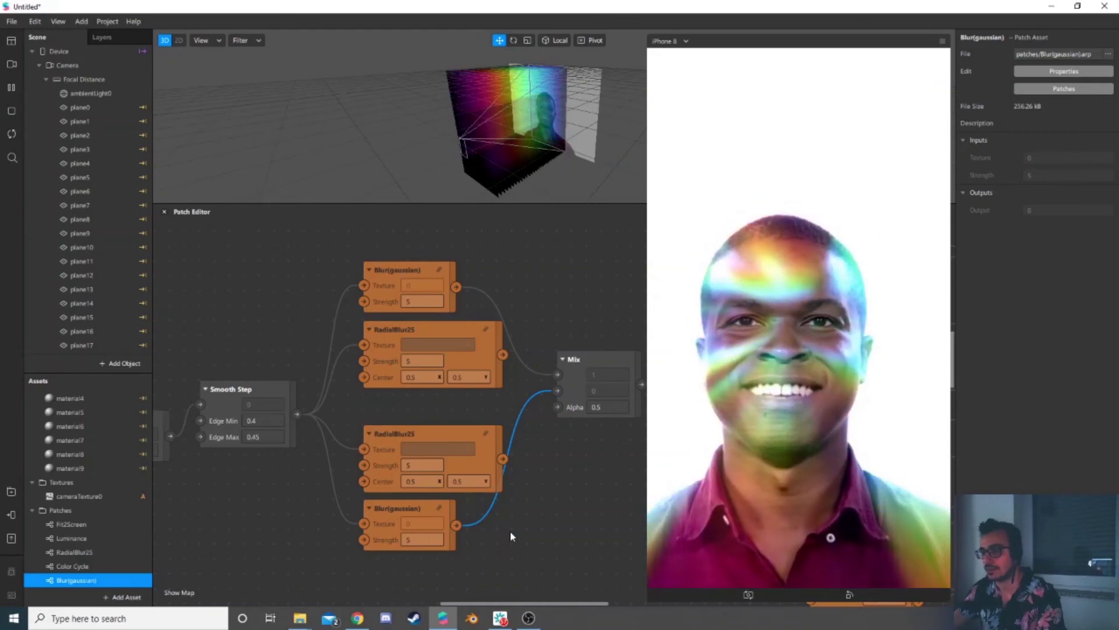
Step: Reconnect the outputs of the two RadialBlur25 patches to the Mix patch's first and second inputs
left_click(538, 509)
left_click_drag(503, 354, 564, 388)
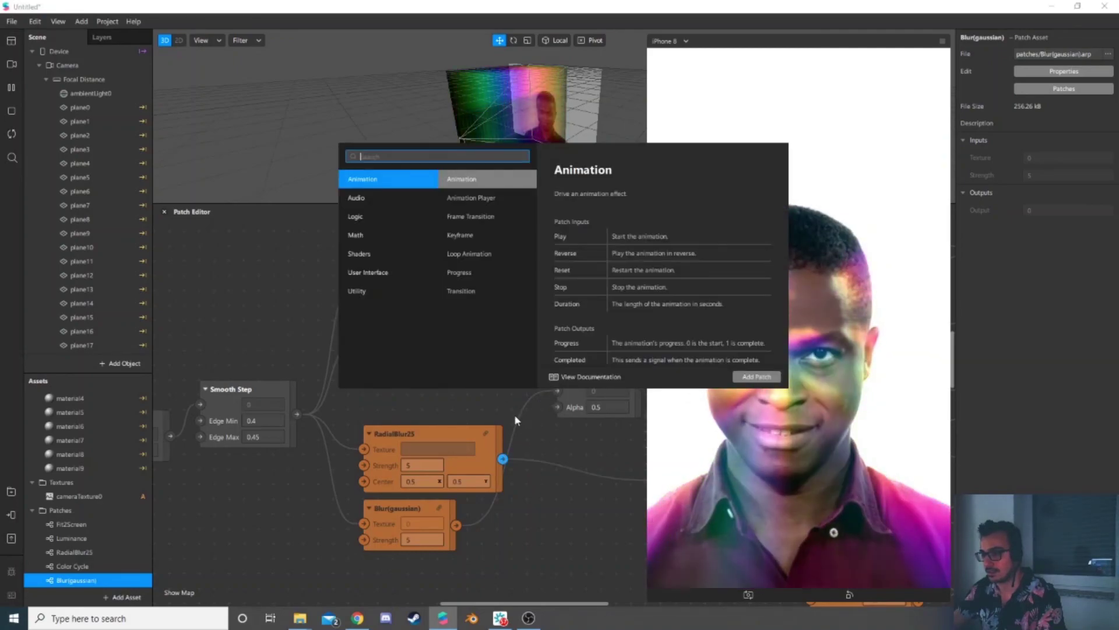
left_click_drag(502, 458, 541, 399)
Step: Move the lower RadialBlur25 and the lower Blur(gaussian) patches up to close the gaps in the blur column
left_click_drag(440, 444, 439, 414)
left_click(406, 515)
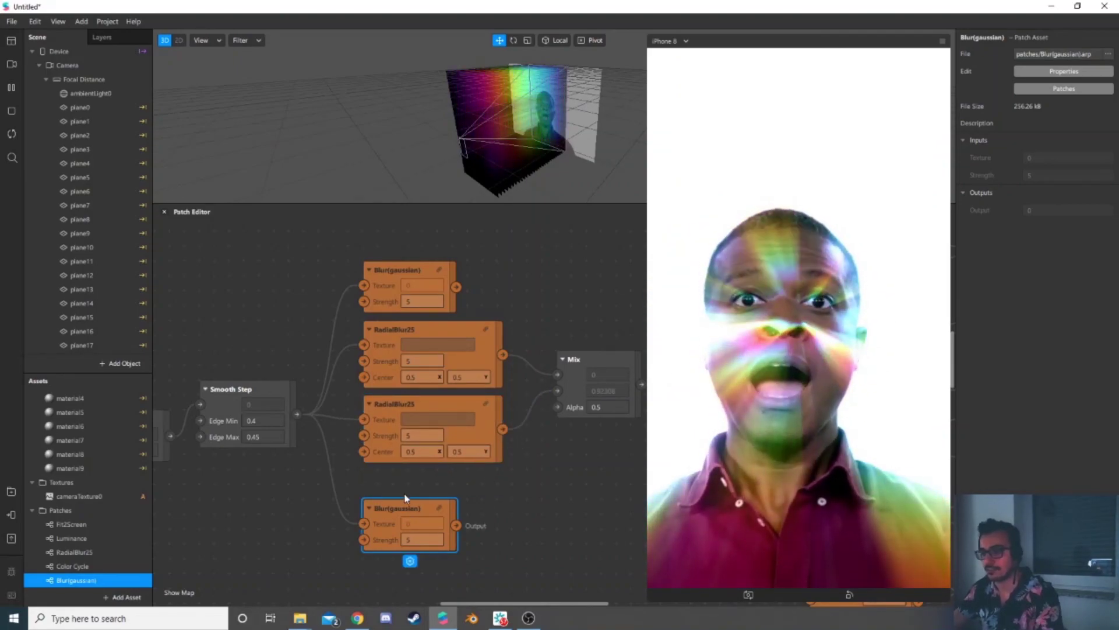
left_click_drag(404, 508, 404, 478)
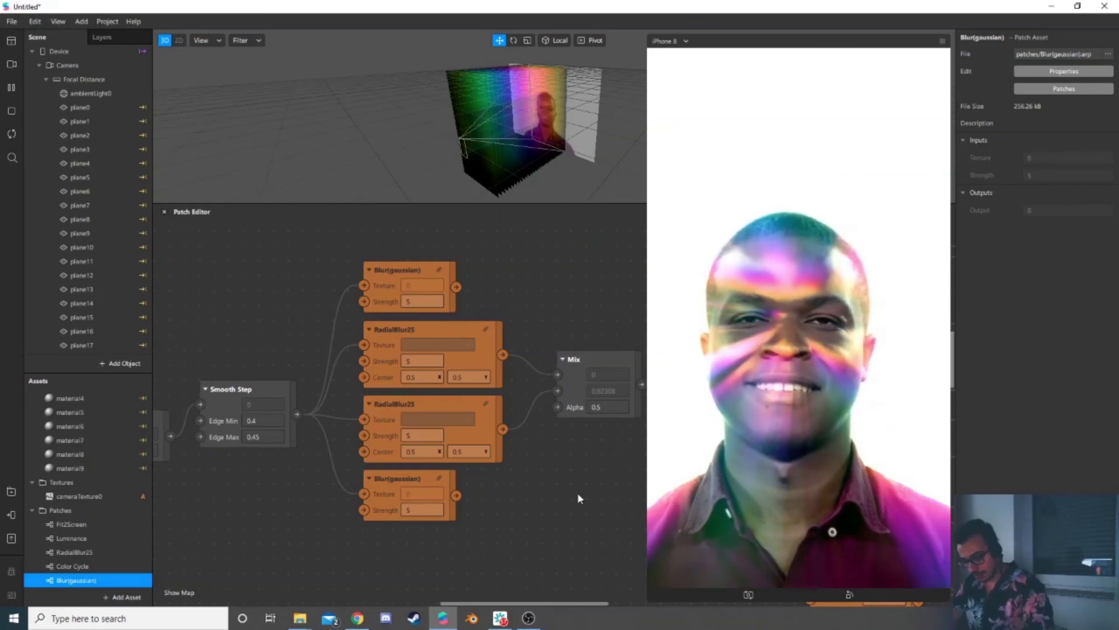
Step: Create the default render pipeline for the Device object
scroll(526, 488, "down", 5)
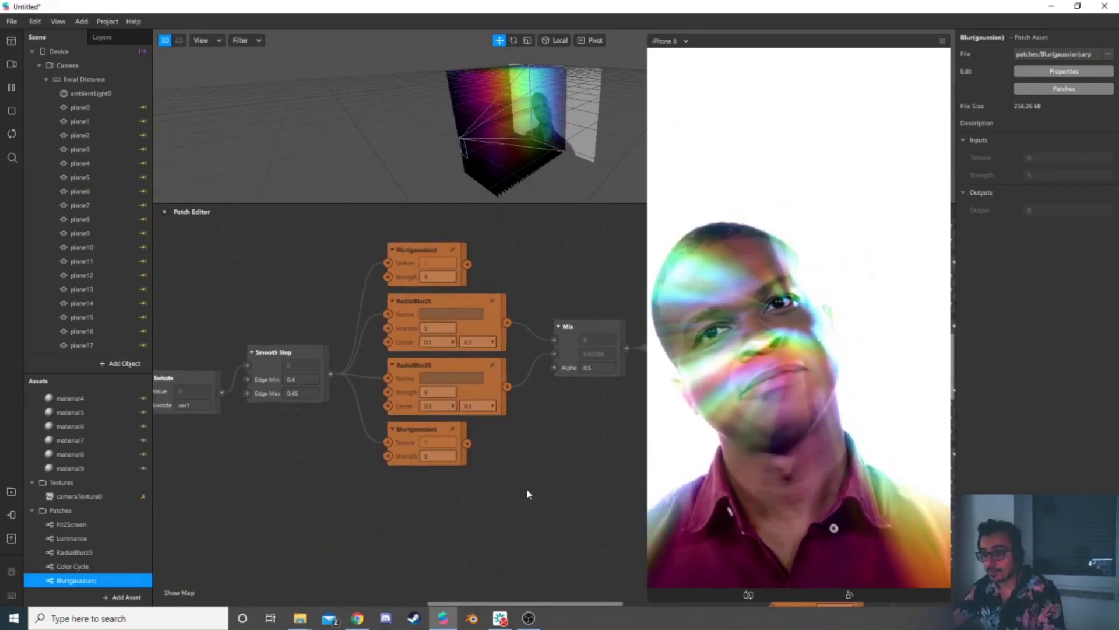
scroll(398, 482, "down", 2)
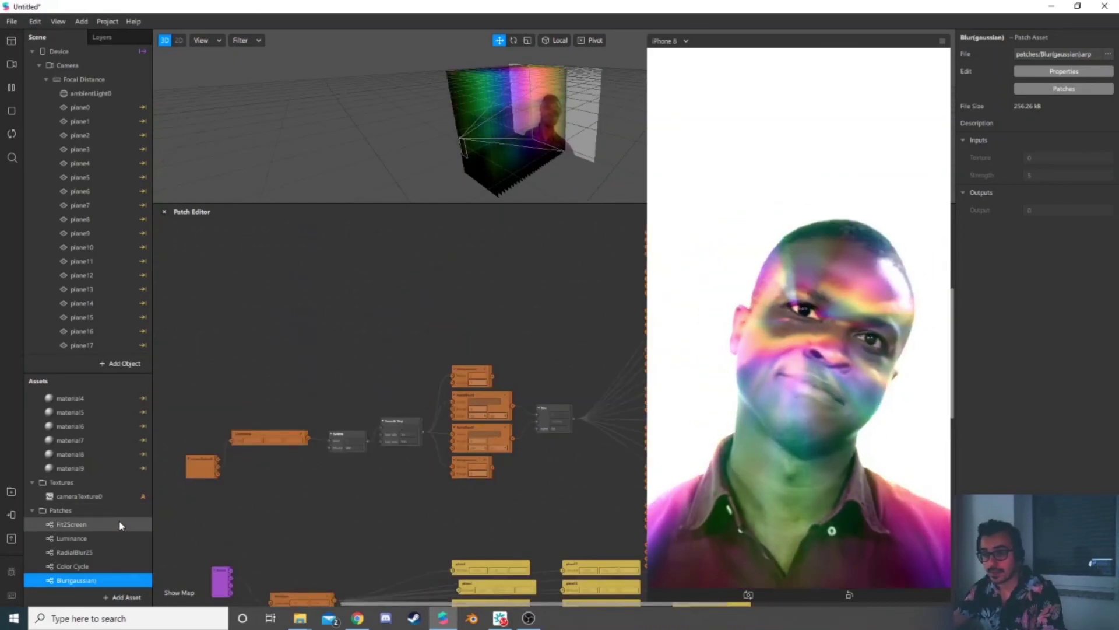
left_click(71, 51)
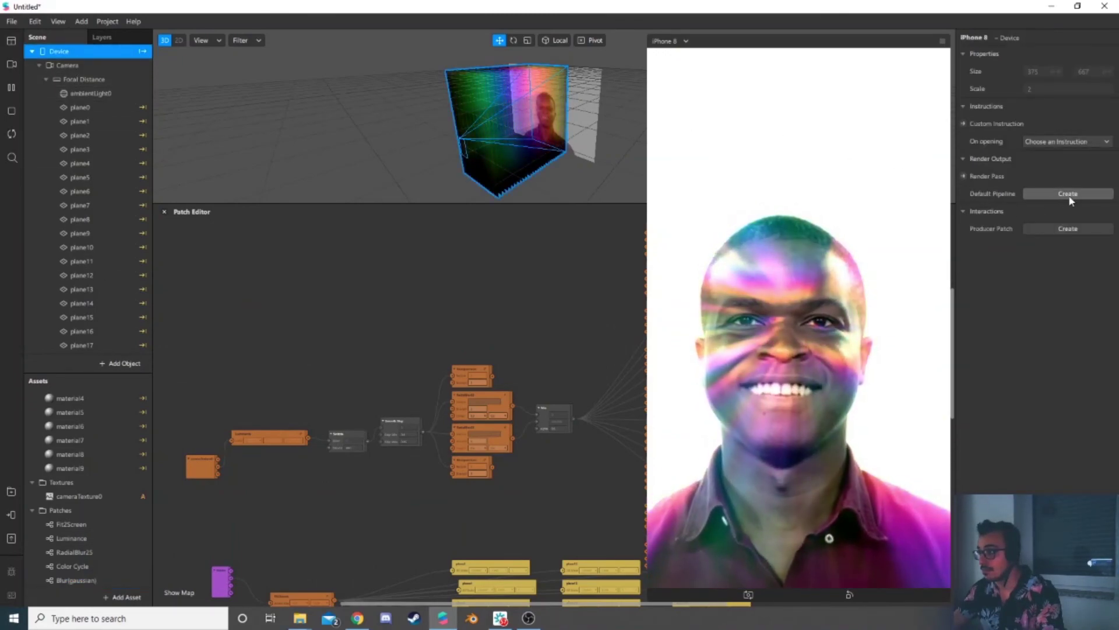
left_click(1071, 196)
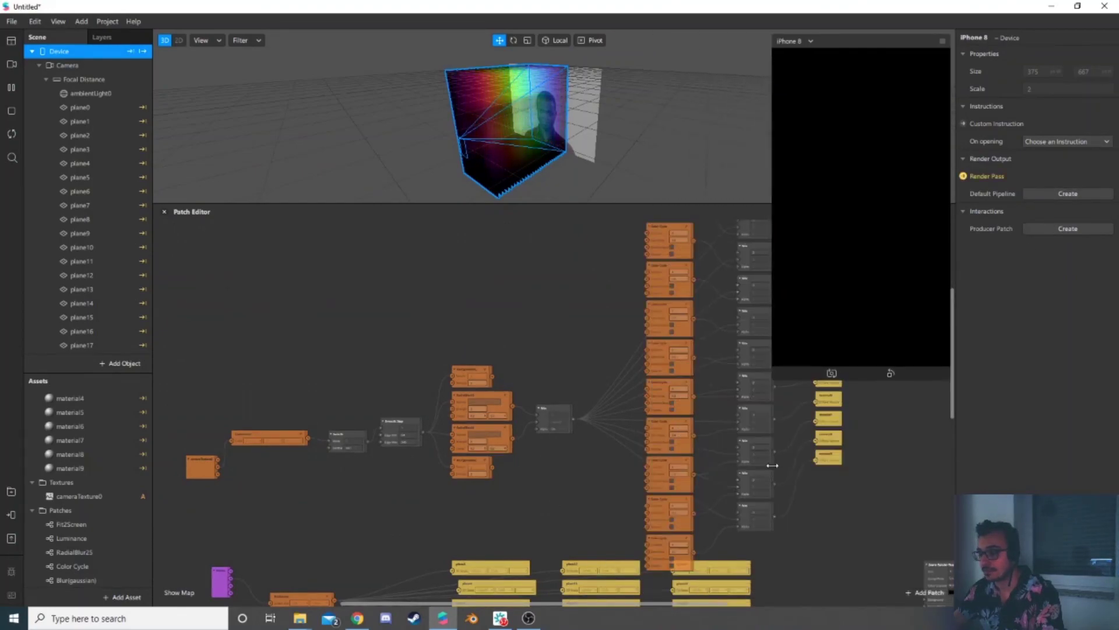
Step: Move the new Scene Render Pass and its Device output patch between the cameraTexture0 patch and the purple Device patch
scroll(719, 484, "down", 3)
scroll(694, 490, "down", 4, "ctrl")
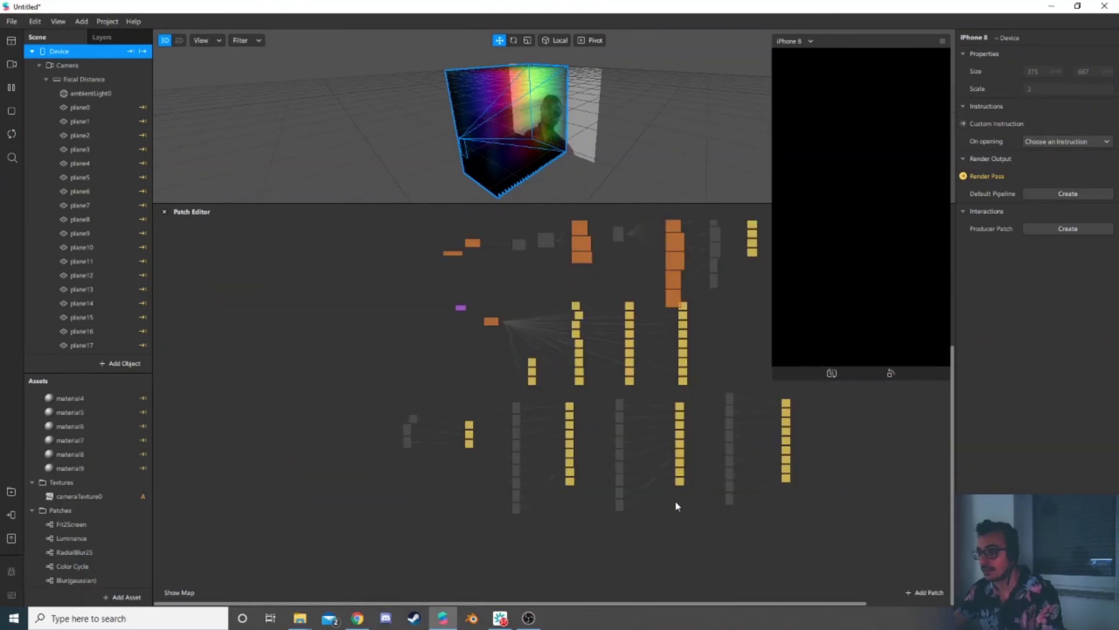
scroll(681, 391, "up", 3)
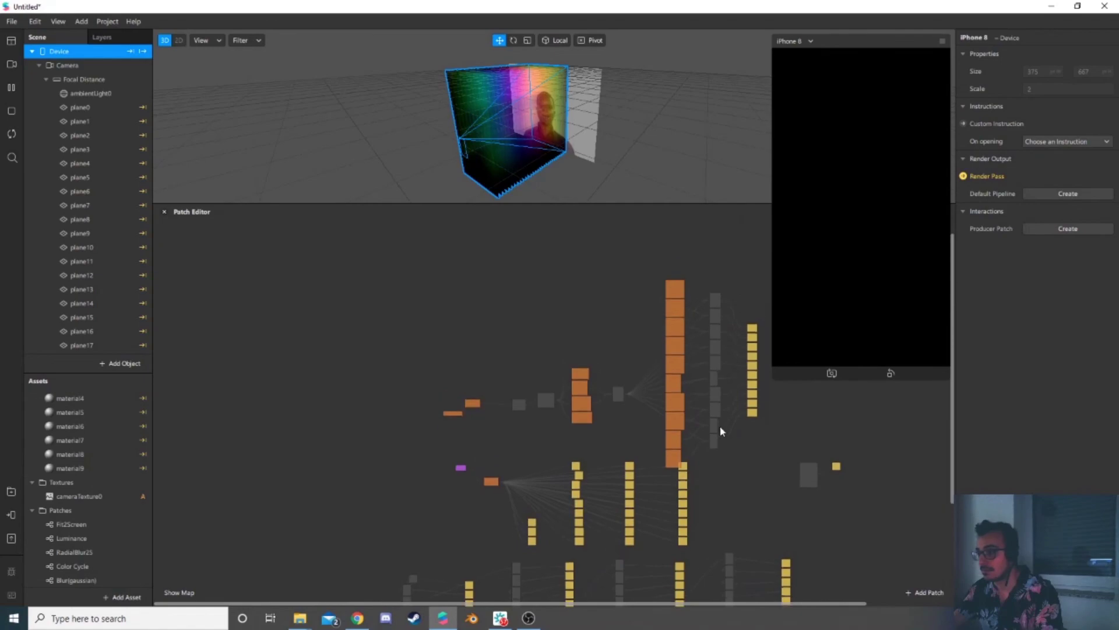
left_click_drag(804, 517, 780, 465)
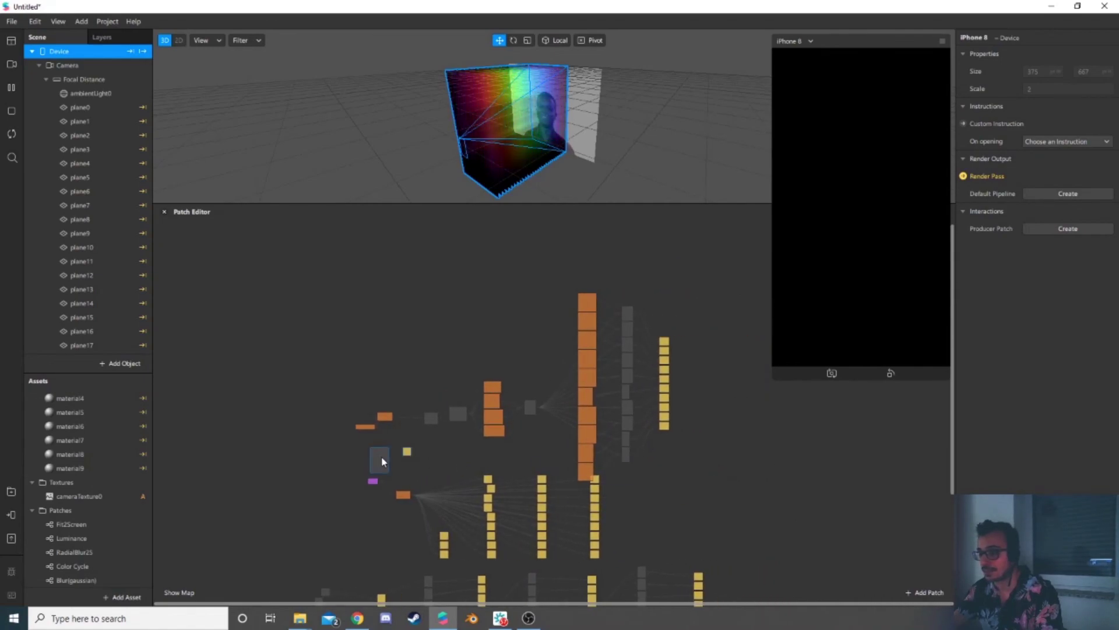
scroll(364, 476, "up", 5)
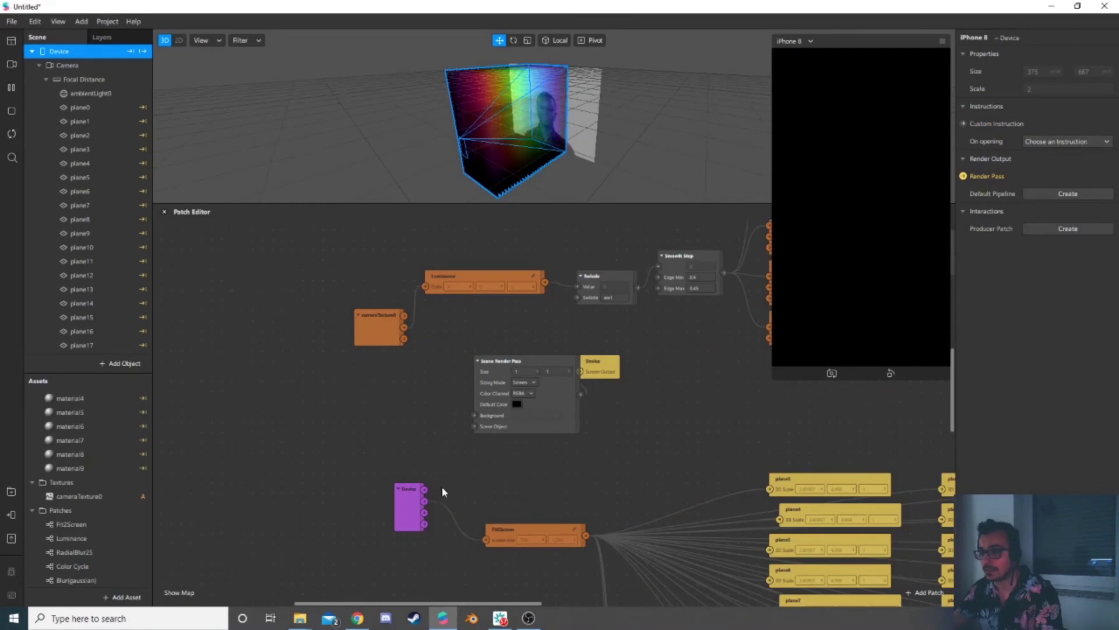
Step: Connect the Device patch to the Scene Render Pass's Scene Object and cameraTexture0 to its Background, and move the Device output patch slightly away
scroll(440, 484, "up", 2)
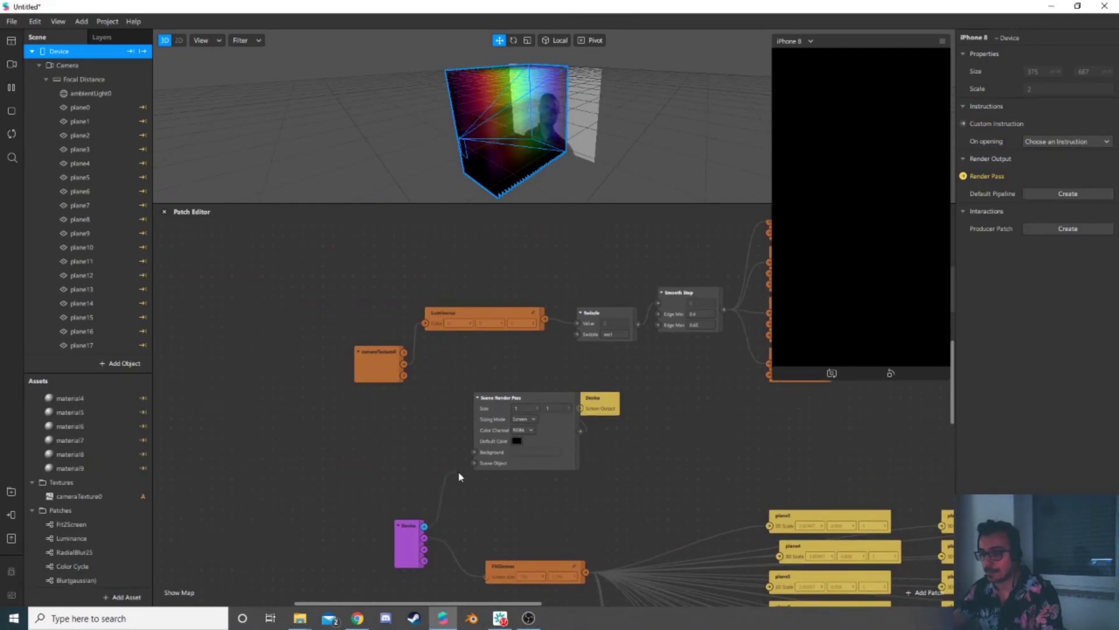
left_click_drag(477, 463, 475, 463)
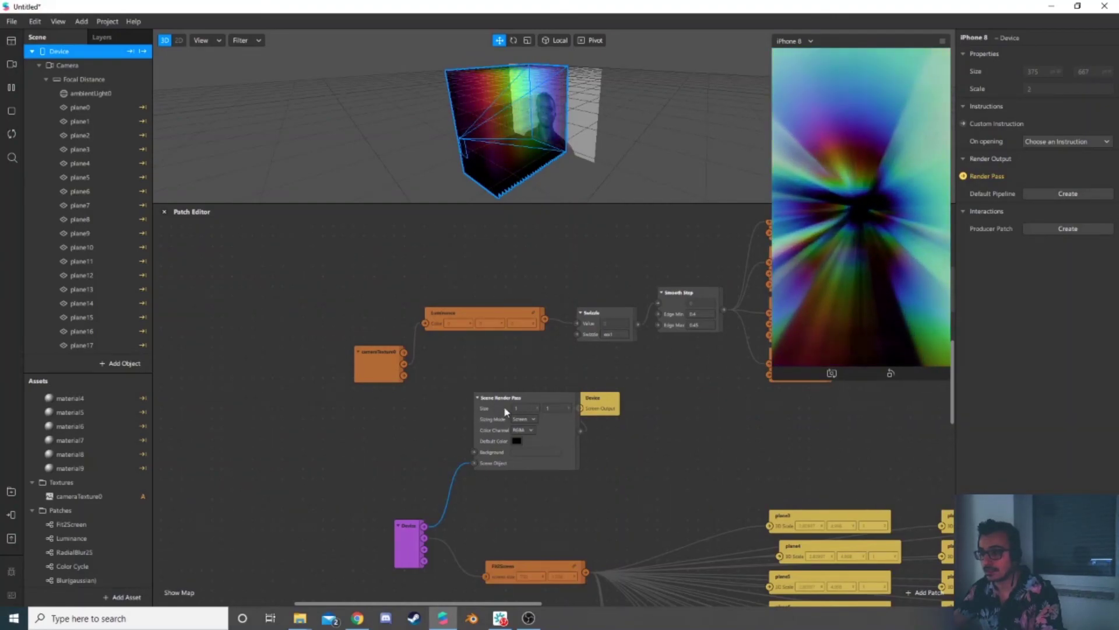
left_click_drag(403, 352, 474, 451)
left_click_drag(605, 406, 643, 432)
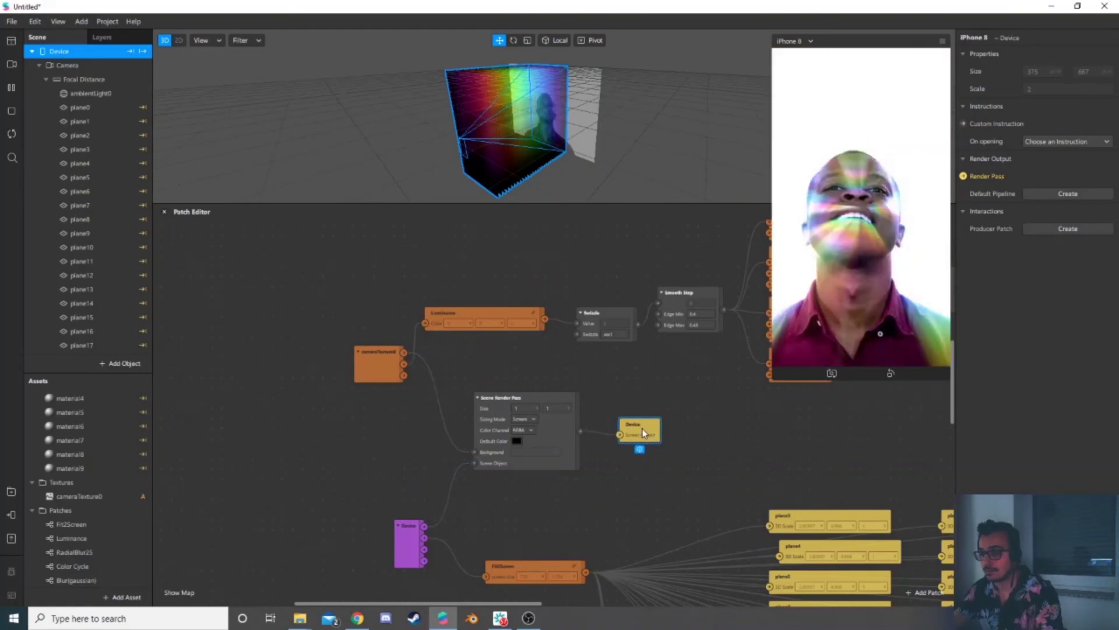
Step: Set the Scene Render Pass size to 0.2 by 0.2 and enlarge the device preview slightly to check it
scroll(577, 457, "up", 5)
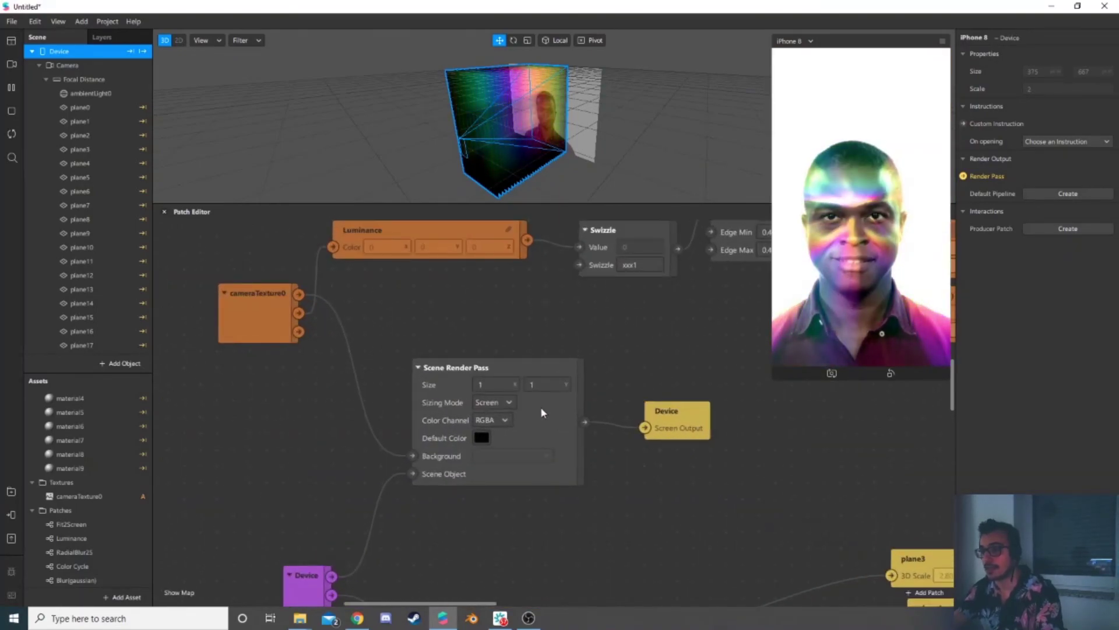
left_click(501, 385)
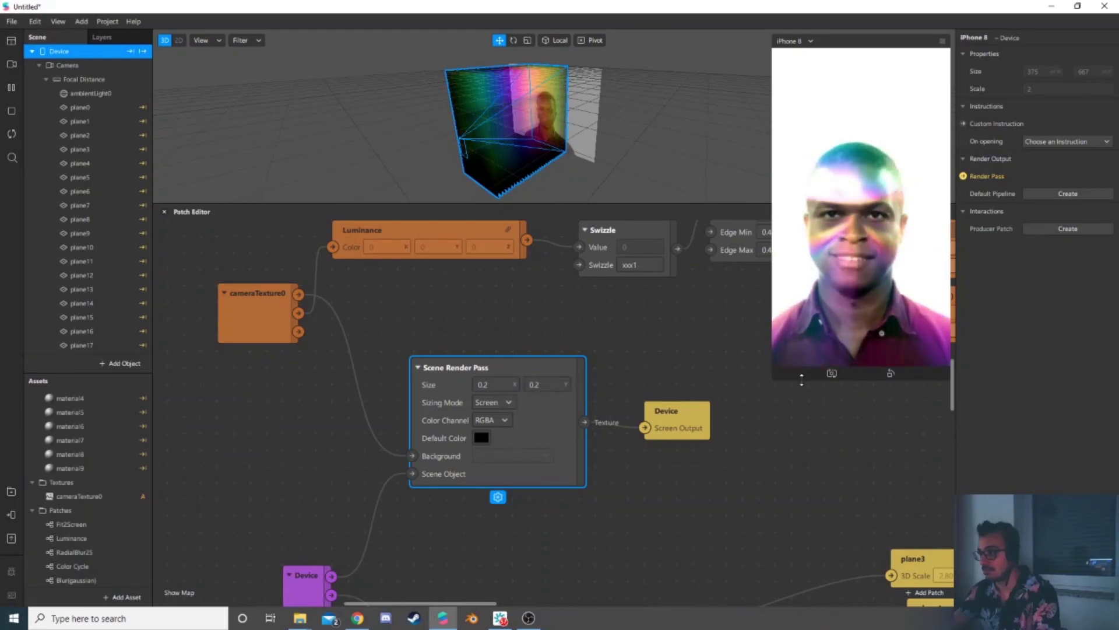
left_click_drag(806, 378, 770, 412)
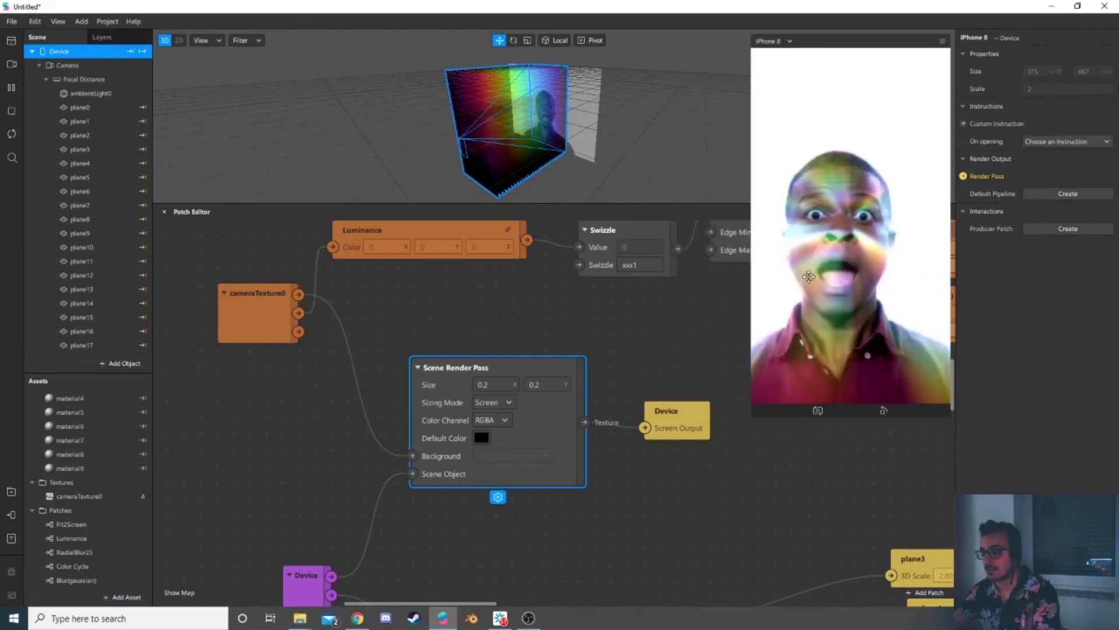
Step: Set the Scene Render Pass size to 0.7 by 0.7
left_click(496, 383)
type("7")
key("Return")
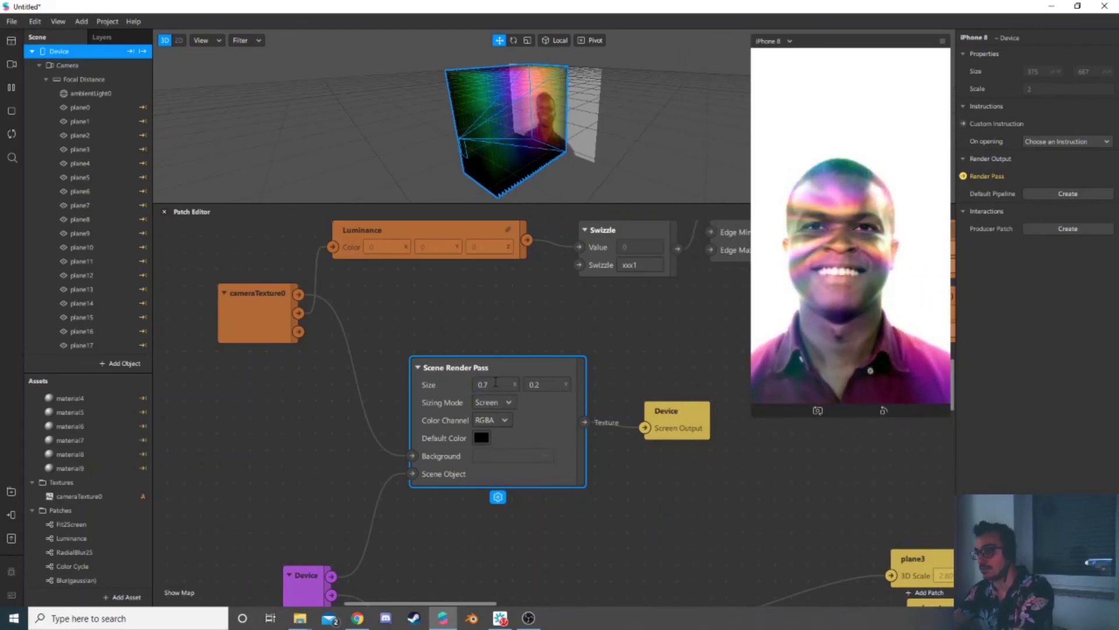
double_click(551, 387)
type("7")
key("Return")
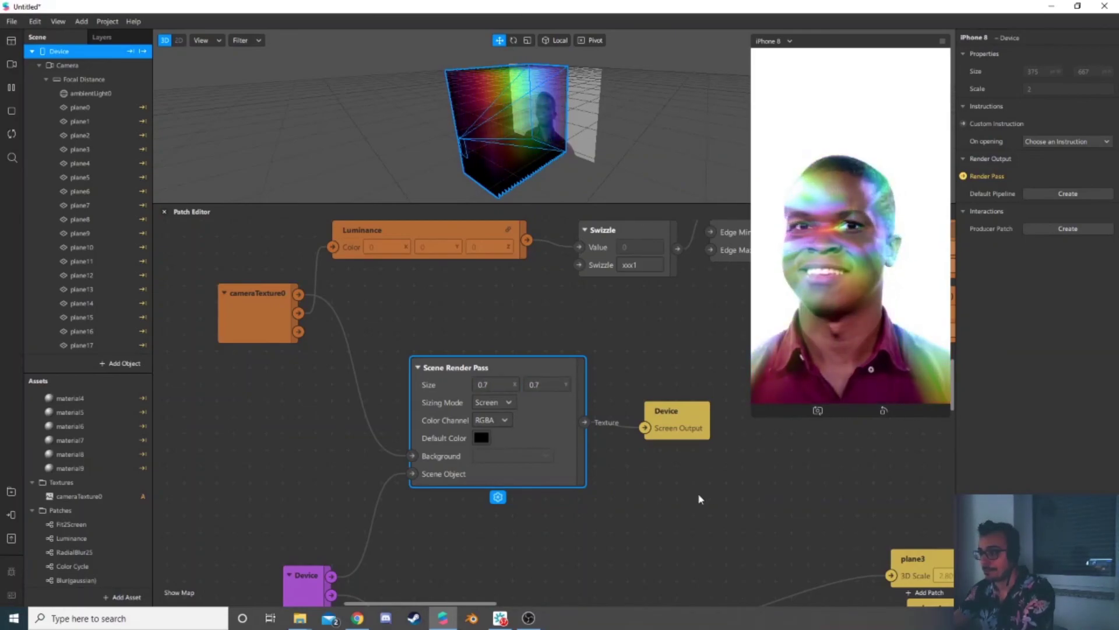
left_click(712, 505)
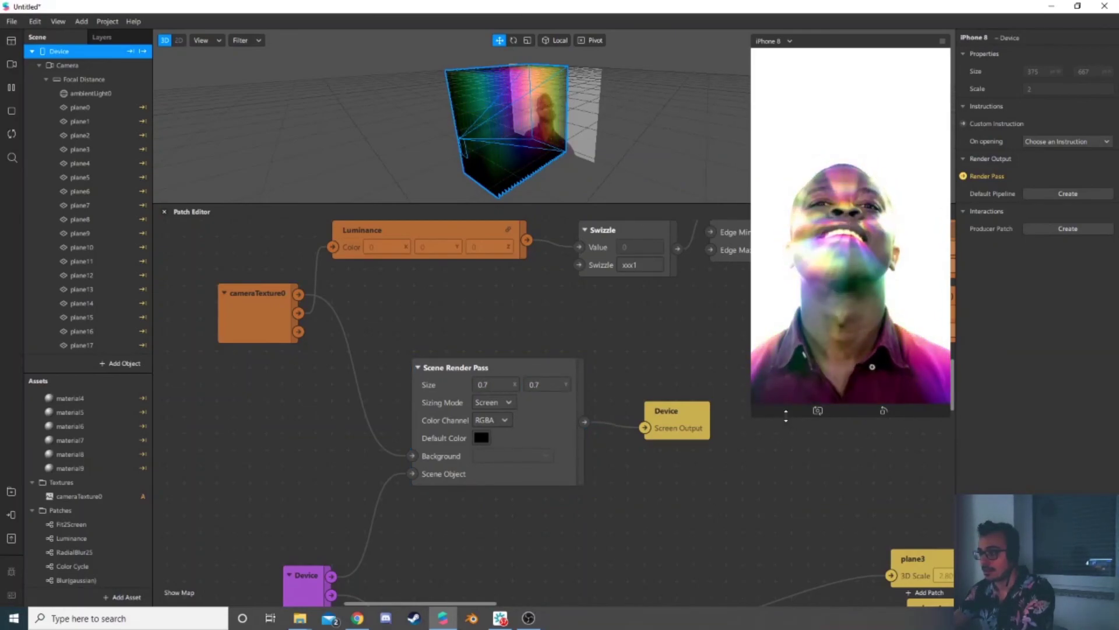
Step: Enlarge the device preview to examine the effect at the reduced render size, and shrink it again
left_click_drag(785, 418, 751, 575)
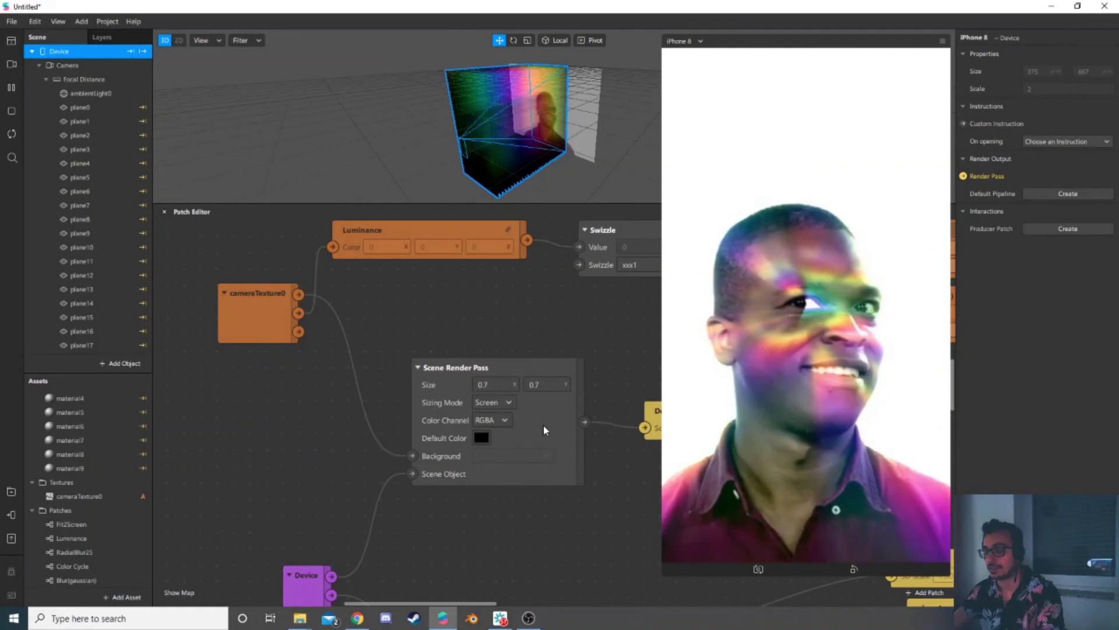
scroll(498, 491, "down", 4)
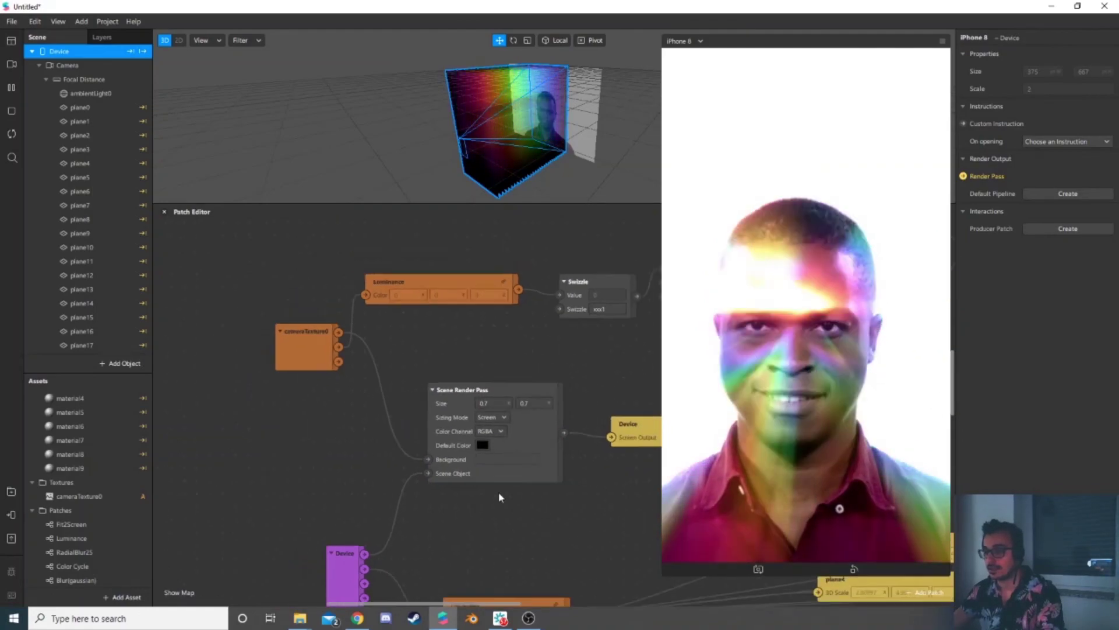
left_click_drag(701, 574, 754, 462)
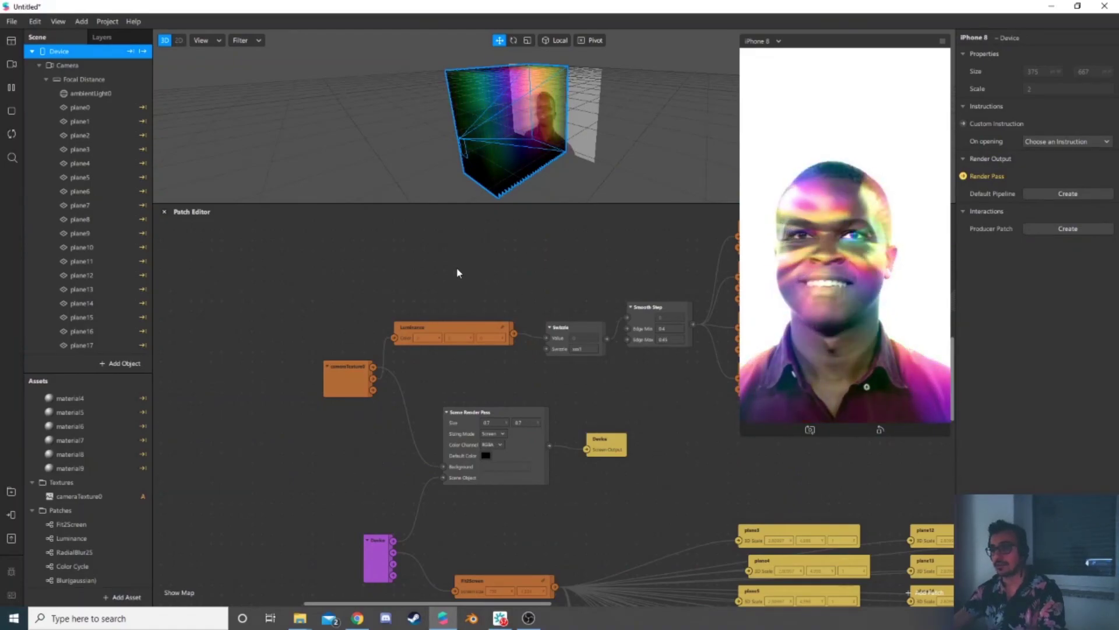
Step: Switch to File Explorer and look at the MagneticBlur25, RadialBlur25 and TwistBlur25 patches in the Blurs folder of z_patches
scroll(478, 603, "up", 2)
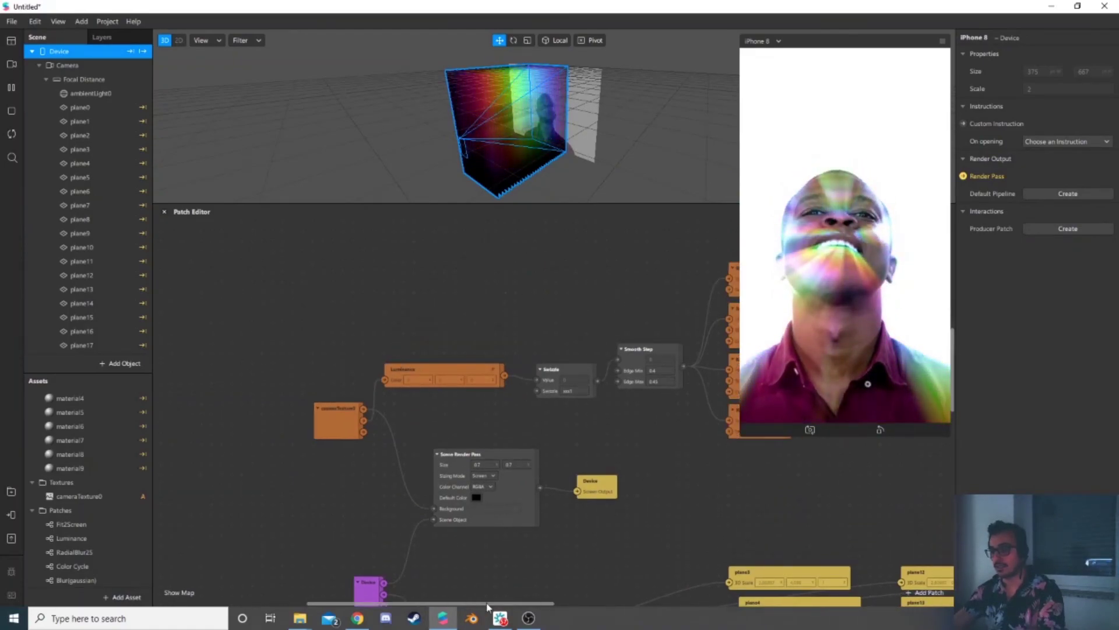
scroll(478, 603, "right", 5)
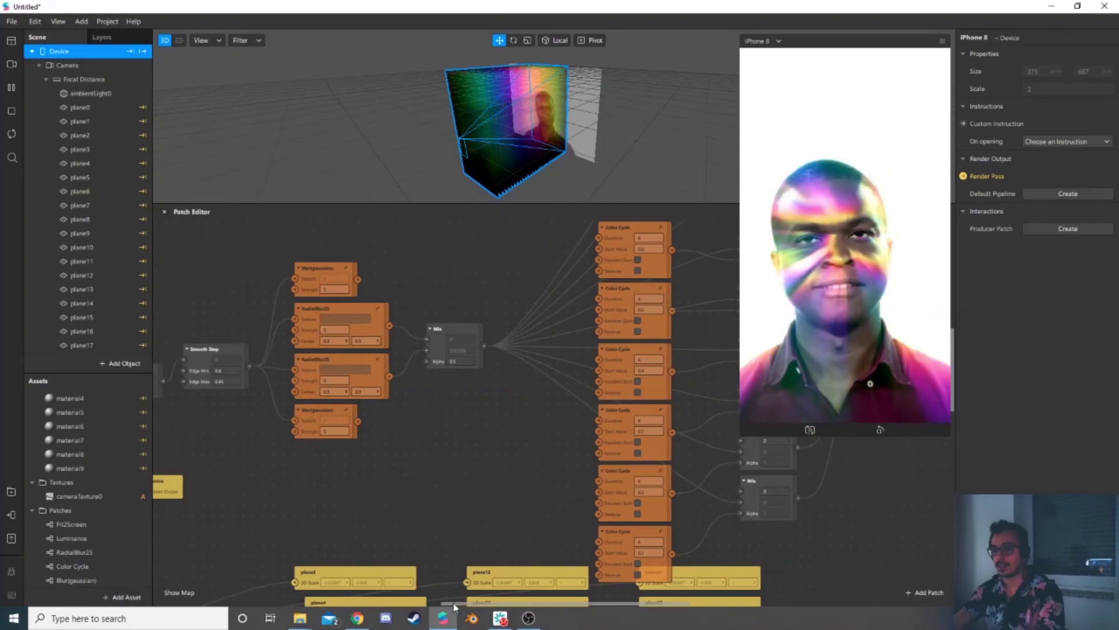
scroll(430, 602, "left", 1)
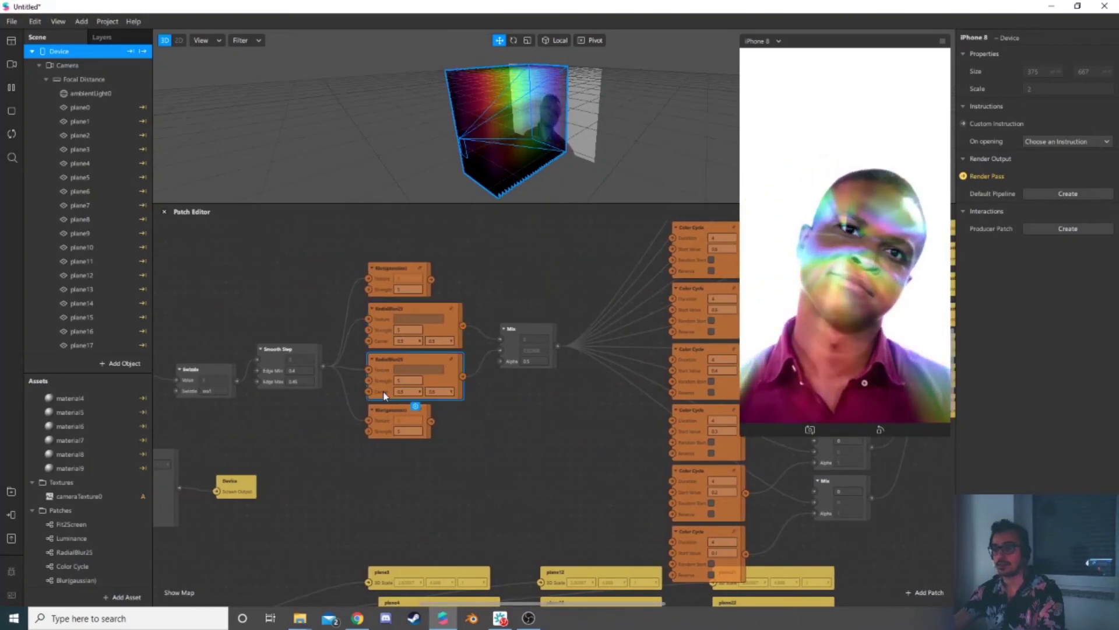
mouse_move(304, 621)
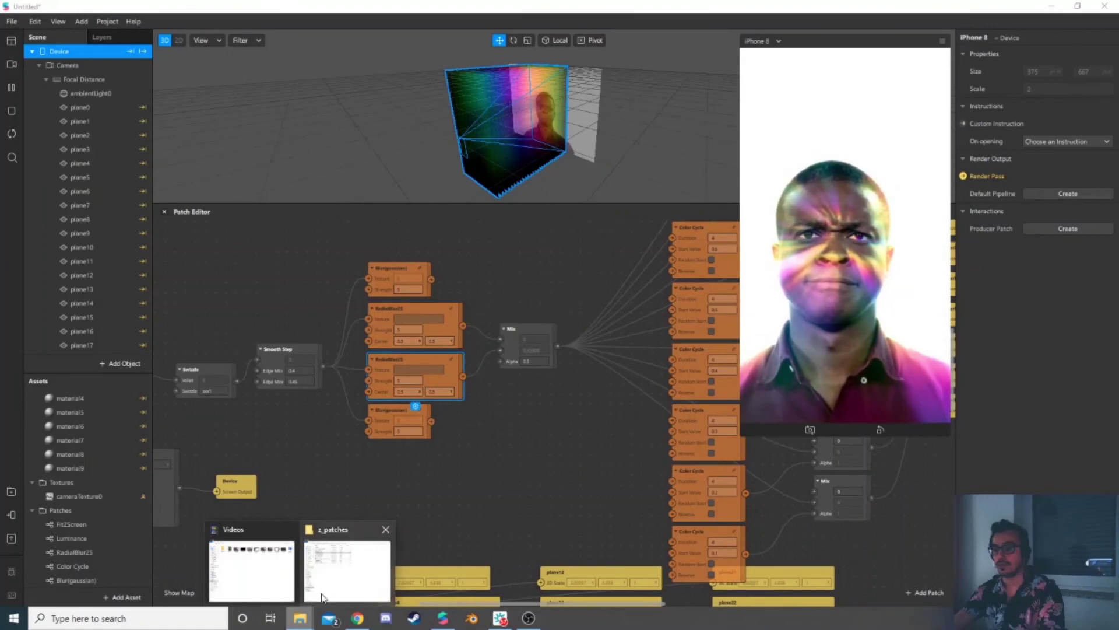
left_click(329, 583)
double_click(247, 115)
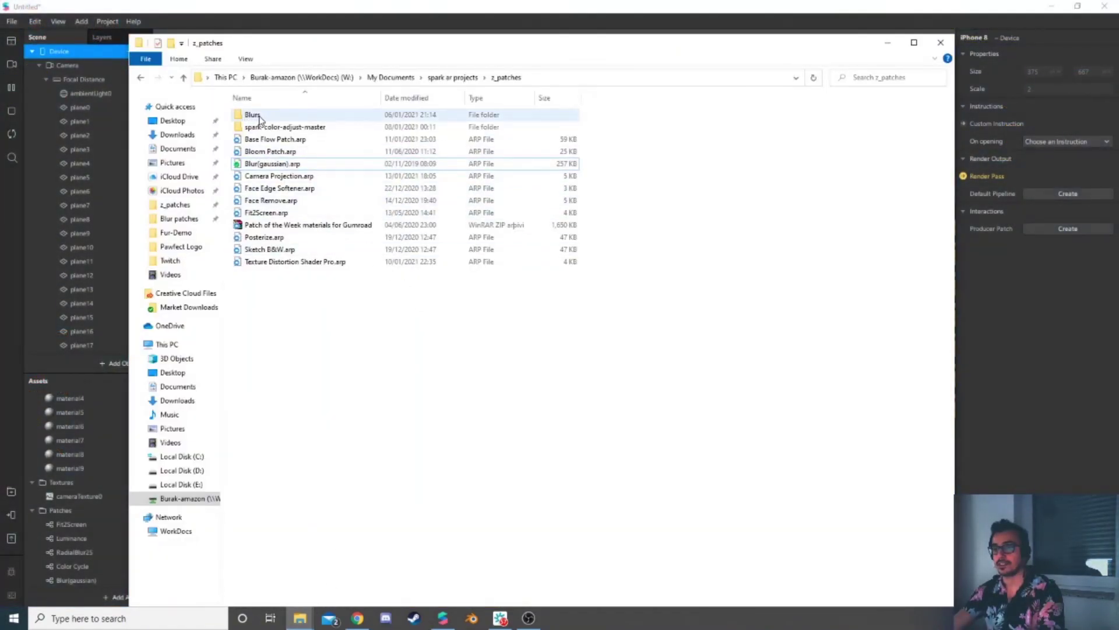
left_click(269, 153)
left_click(274, 128)
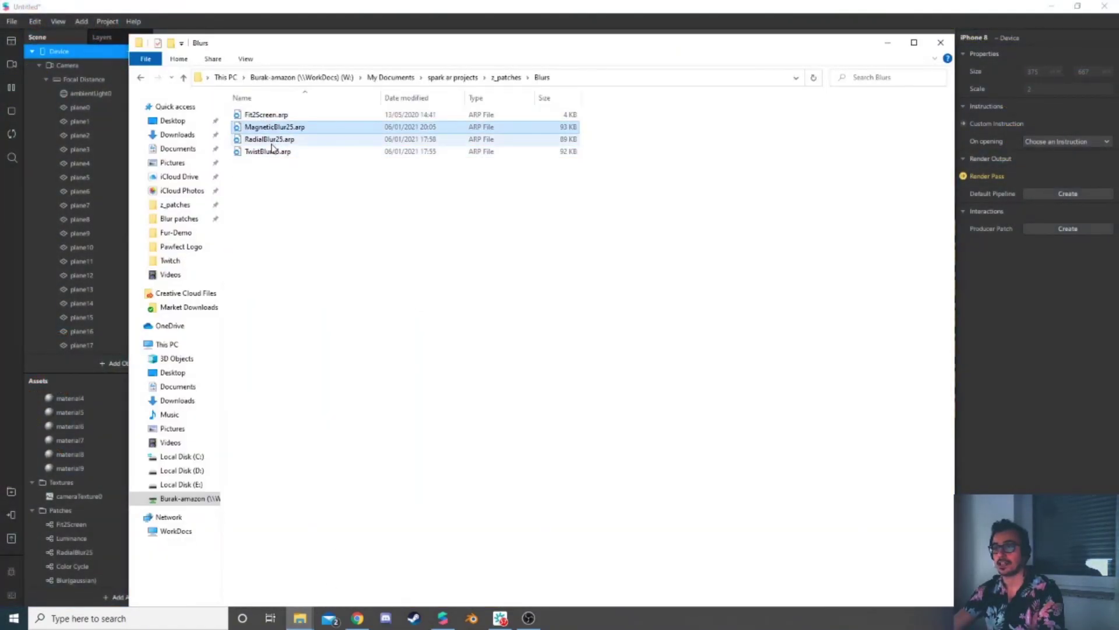
left_click(271, 153, "shift")
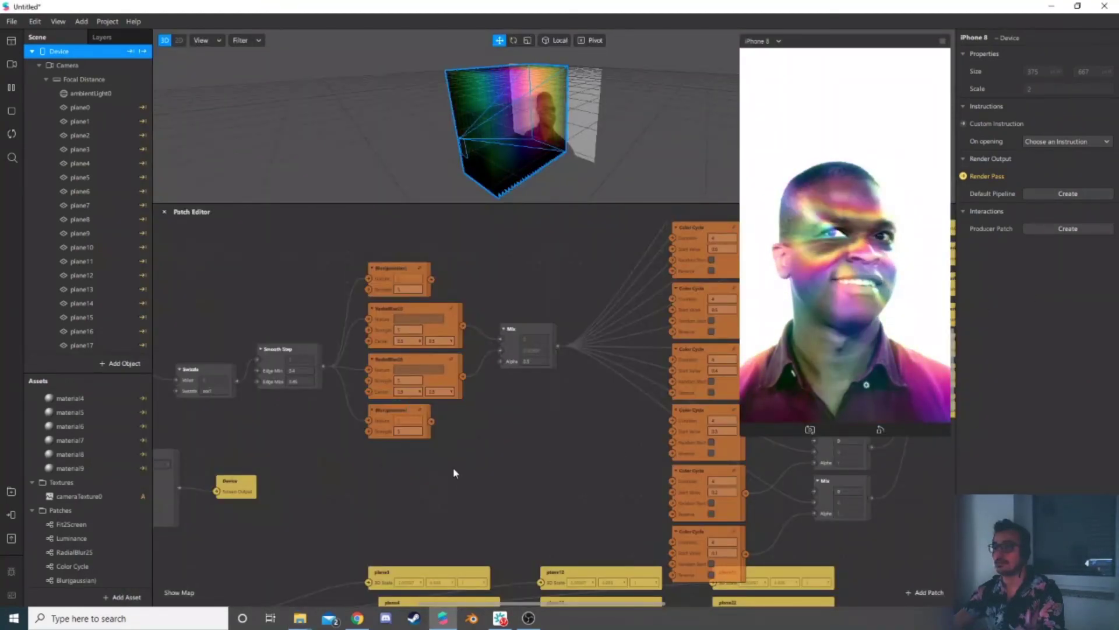
Step: Connect both Blur(gaussian) outputs to the Mix patch's inputs again and delete the two RadialBlur25 patches
scroll(295, 461, "up", 2, "ctrl")
scroll(491, 325, "up", 1)
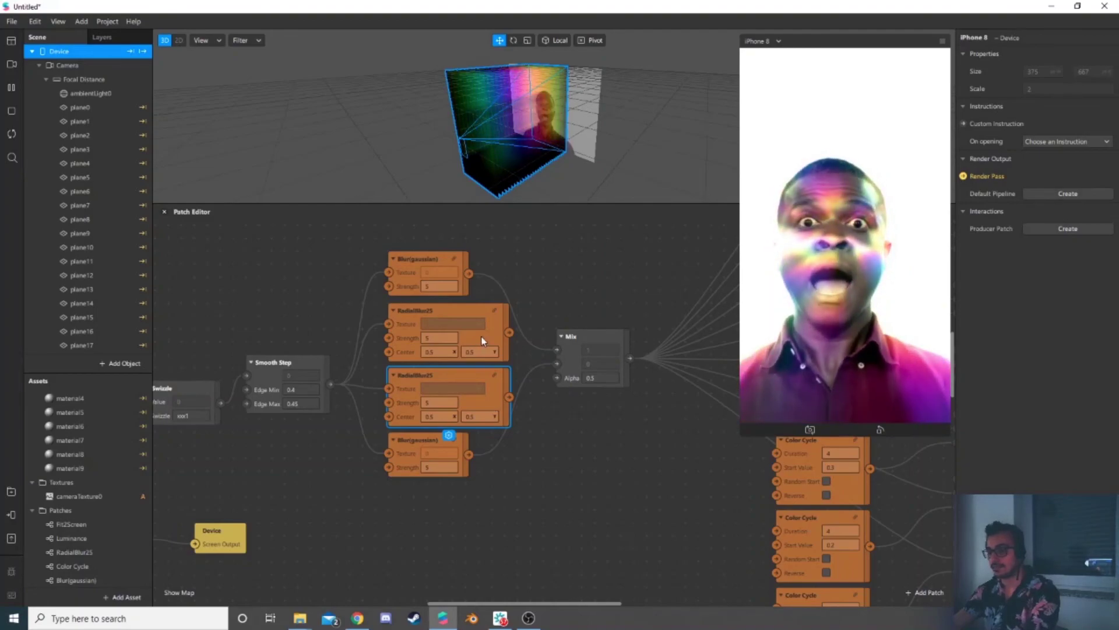
key("Delete")
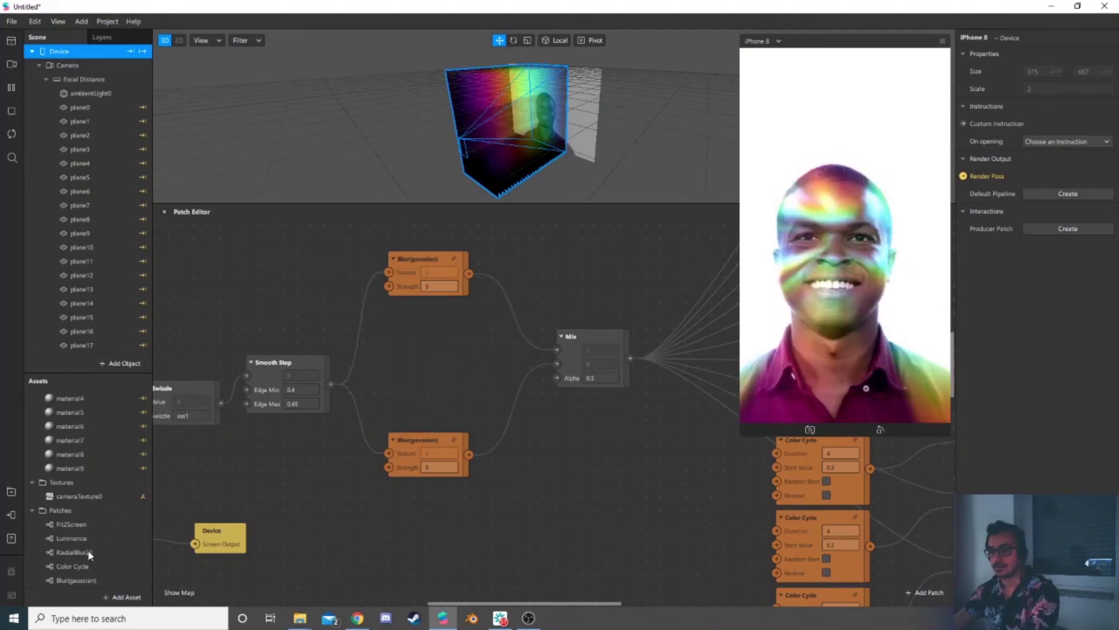
Step: Delete the RadialBlur25 patch asset, including its file in the project folder
left_click(89, 552)
key("Delete")
left_click(653, 347)
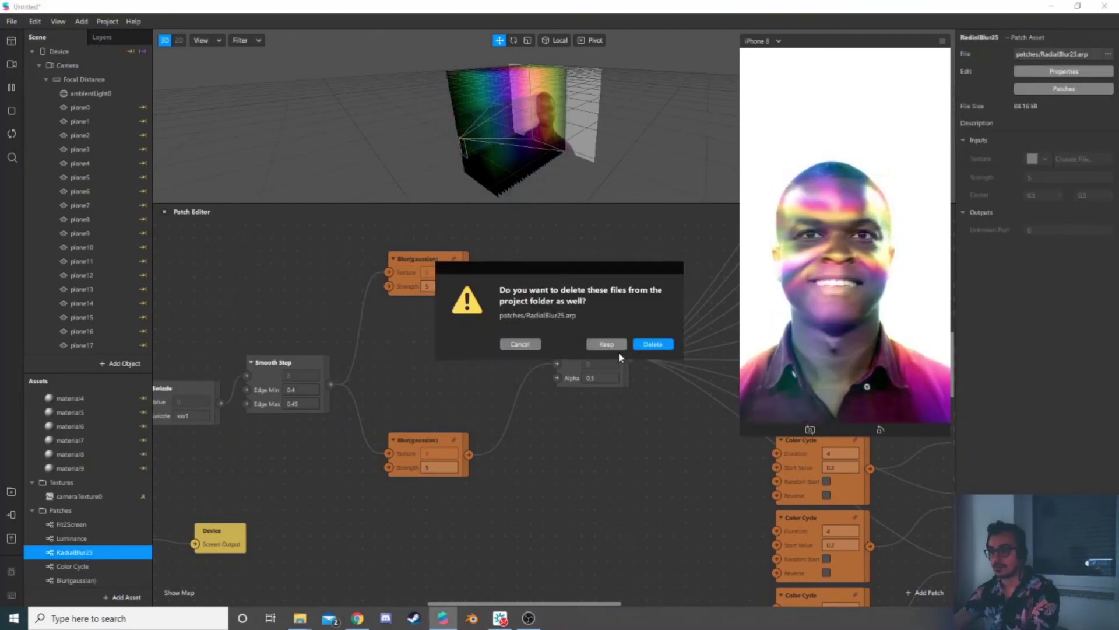
left_click(652, 342)
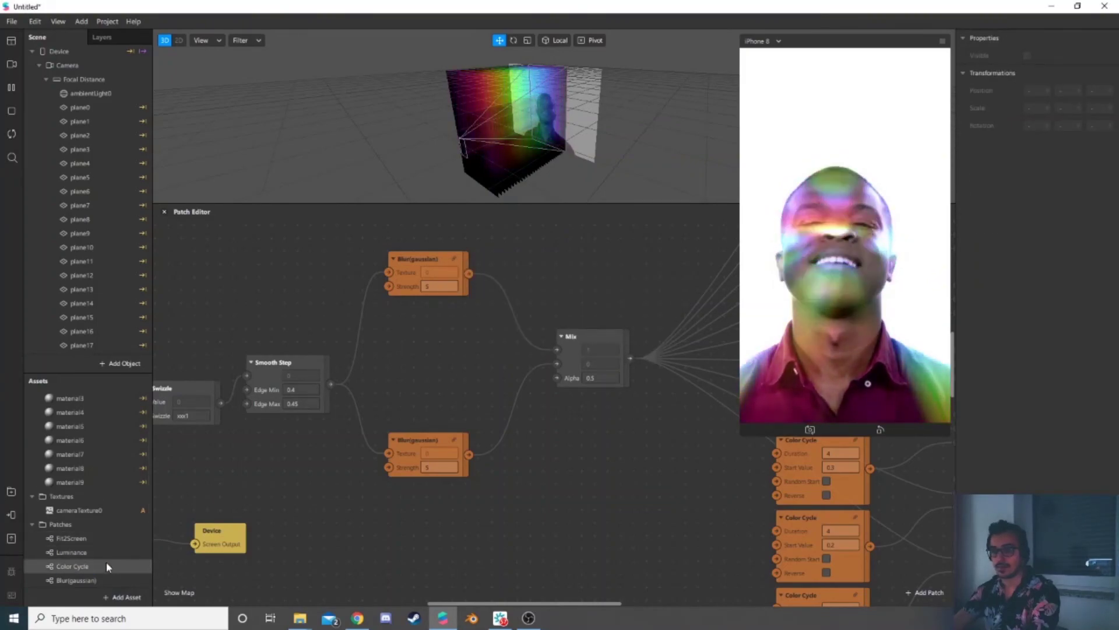